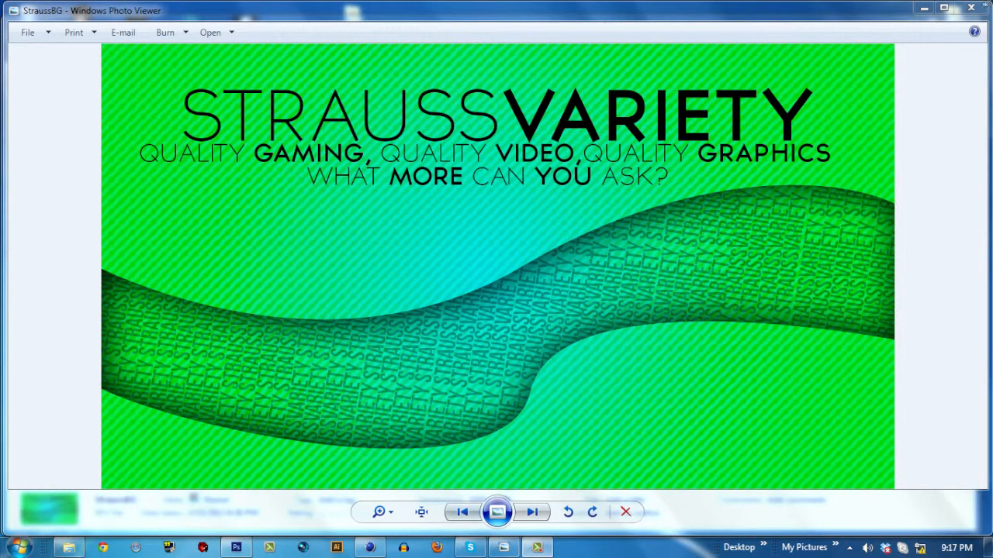
Close the picture preview, switch to Photoshop and start a new document 1920 pixels wide and 1080 pixels high.
click(971, 7)
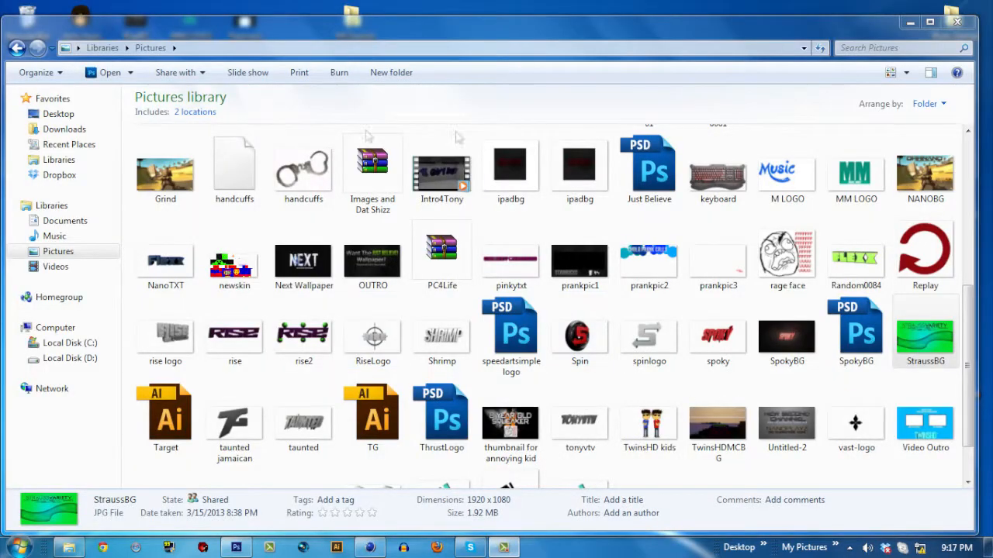
click(236, 548)
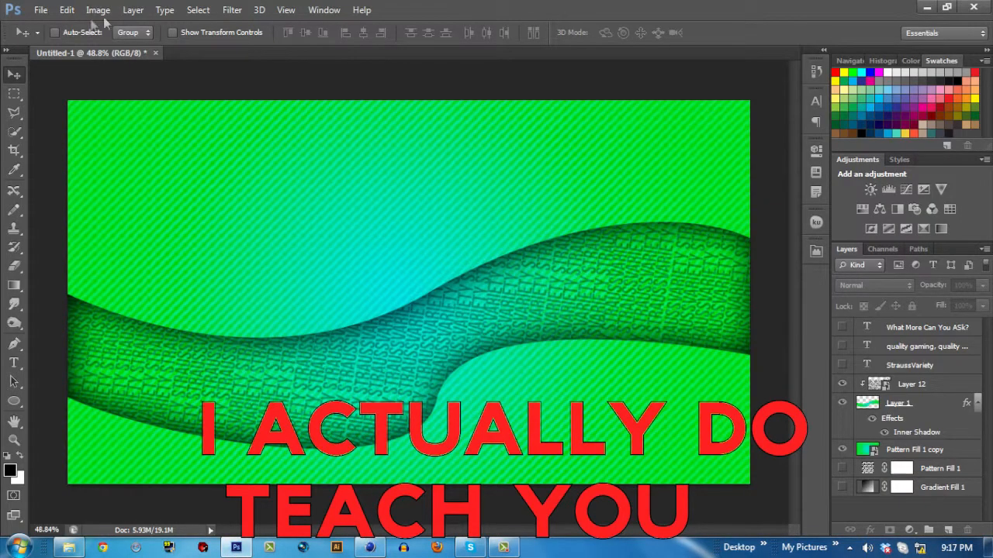
click(41, 10)
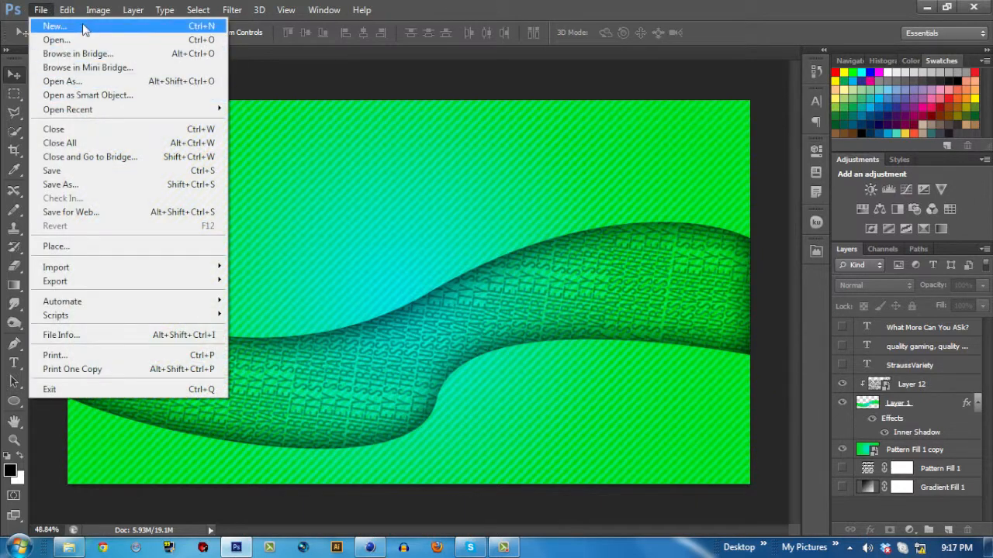
click(86, 29)
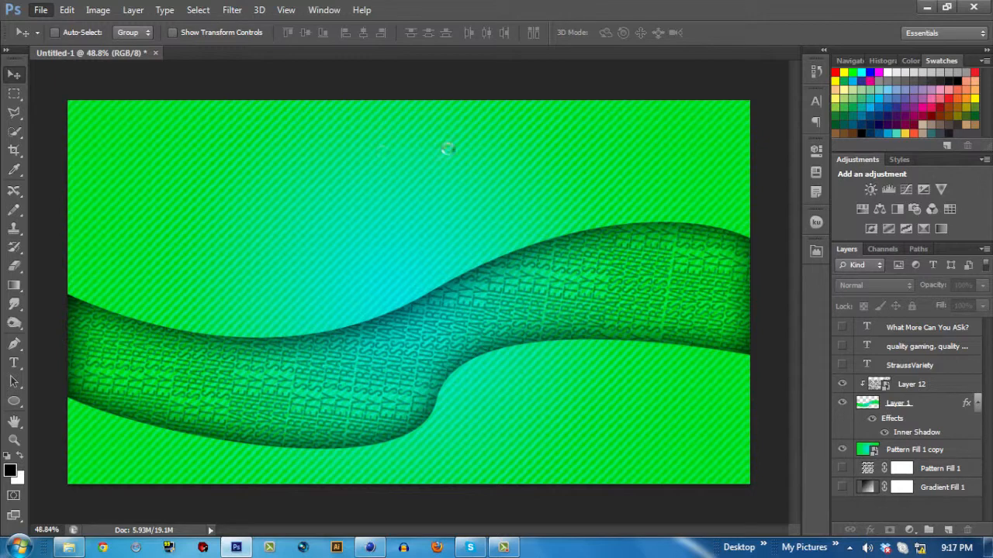
double_click(460, 175)
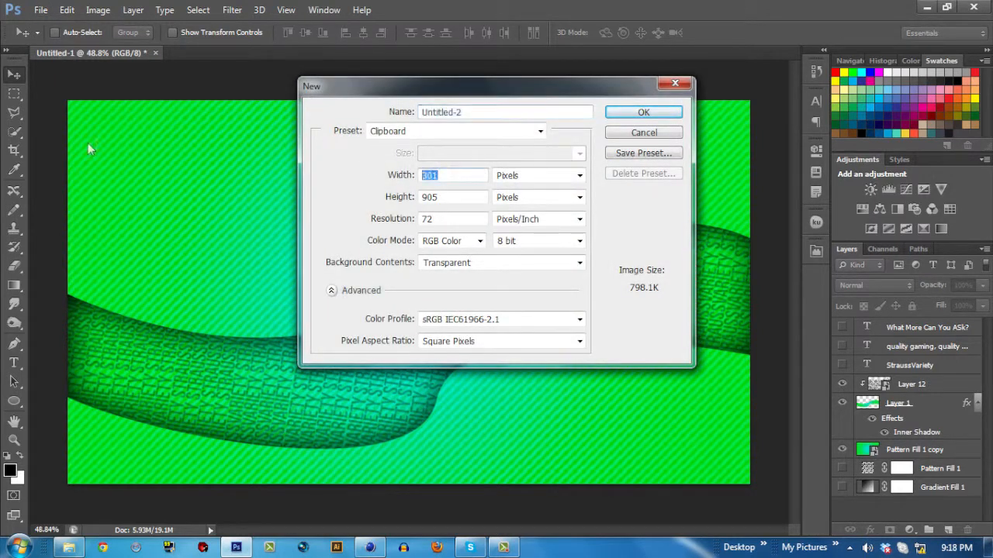
text(1920)
key(Tab)
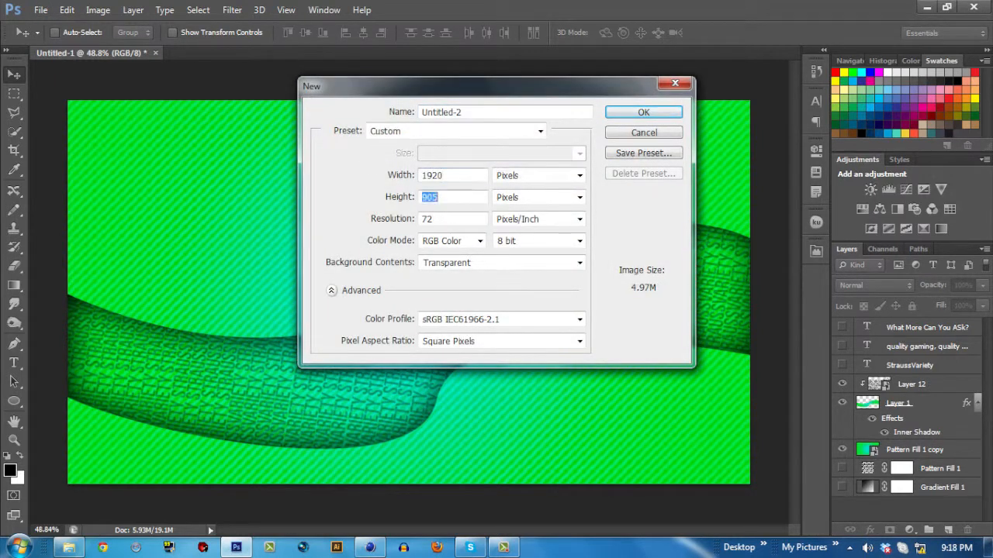
text(1080)
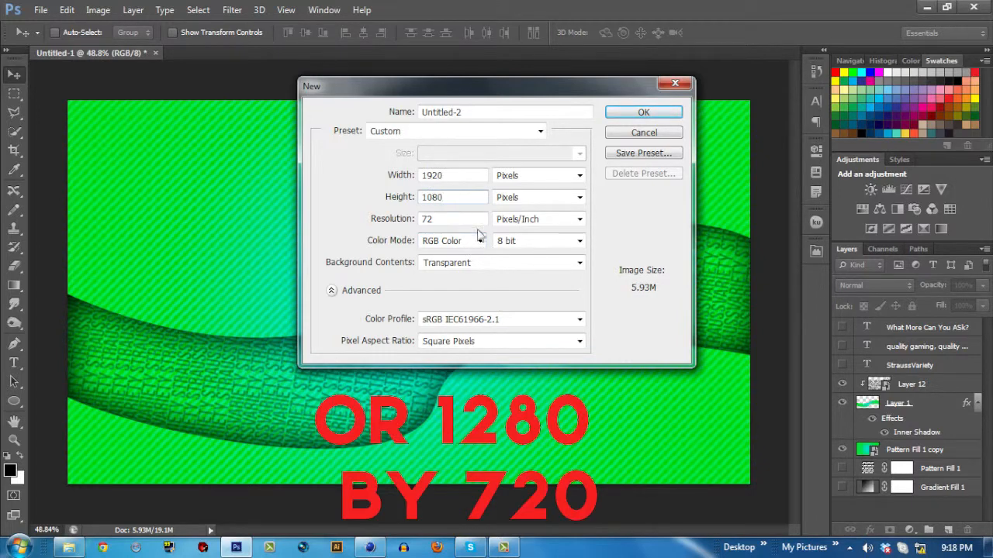
Create the document with transparent background contents and its width and height measured in pixels.
click(469, 261)
click(469, 262)
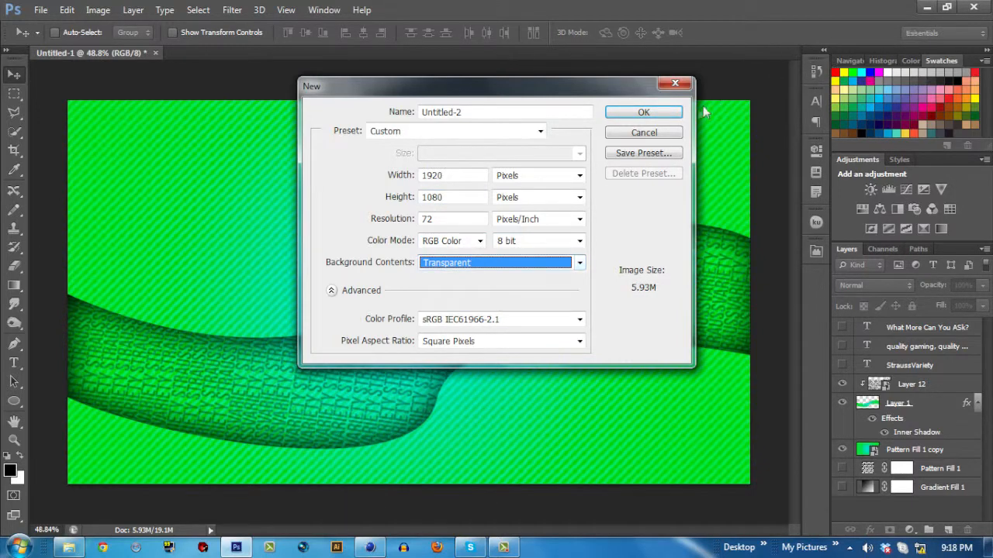
click(539, 176)
click(526, 177)
click(537, 199)
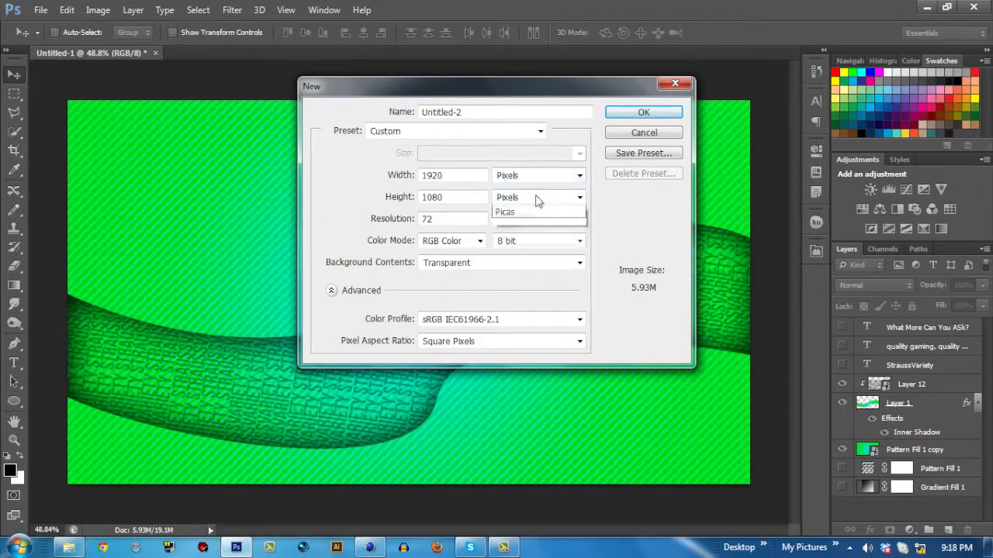
click(538, 198)
click(643, 113)
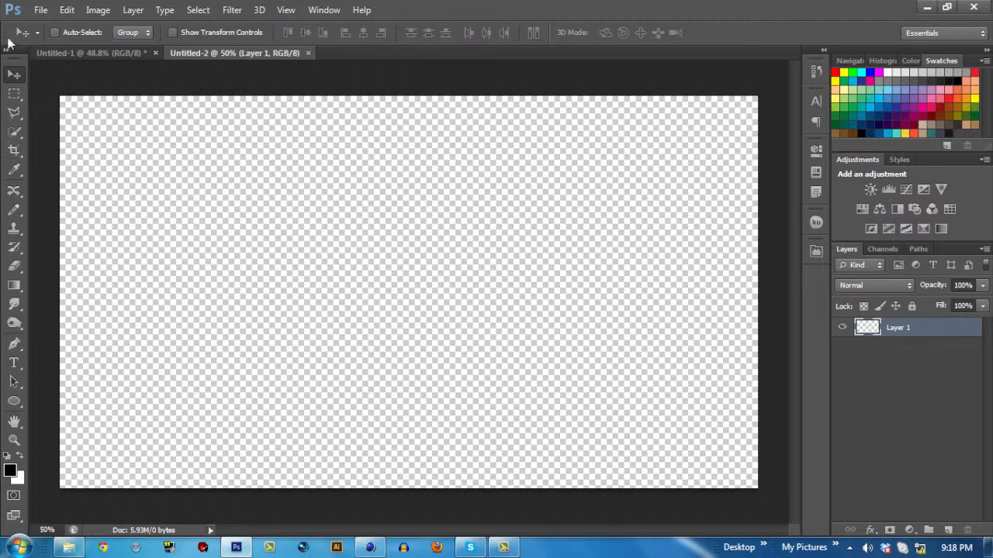
Add a new gradient fill layer named "Radial Gradient".
click(104, 16)
mouse_move(146, 19)
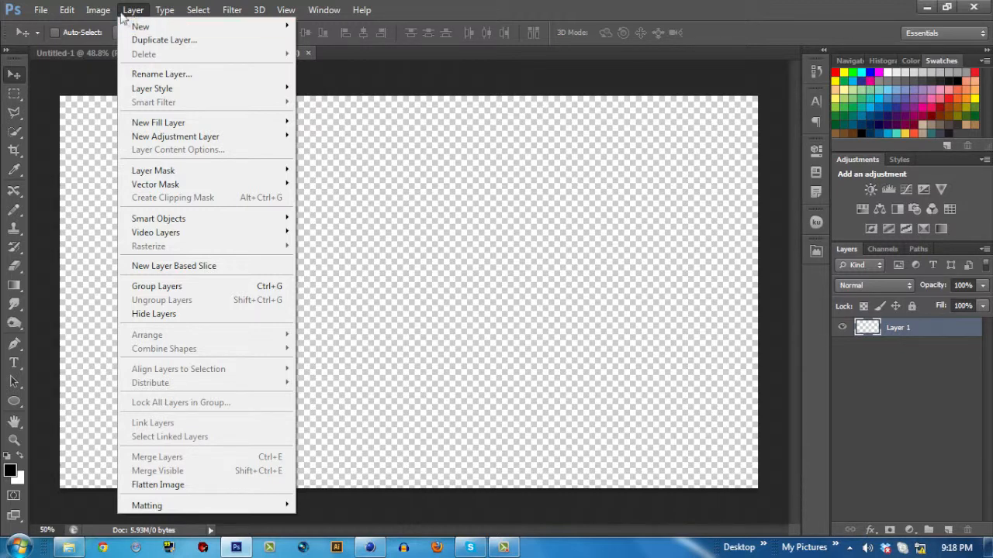
click(132, 10)
click(132, 10)
mouse_move(284, 122)
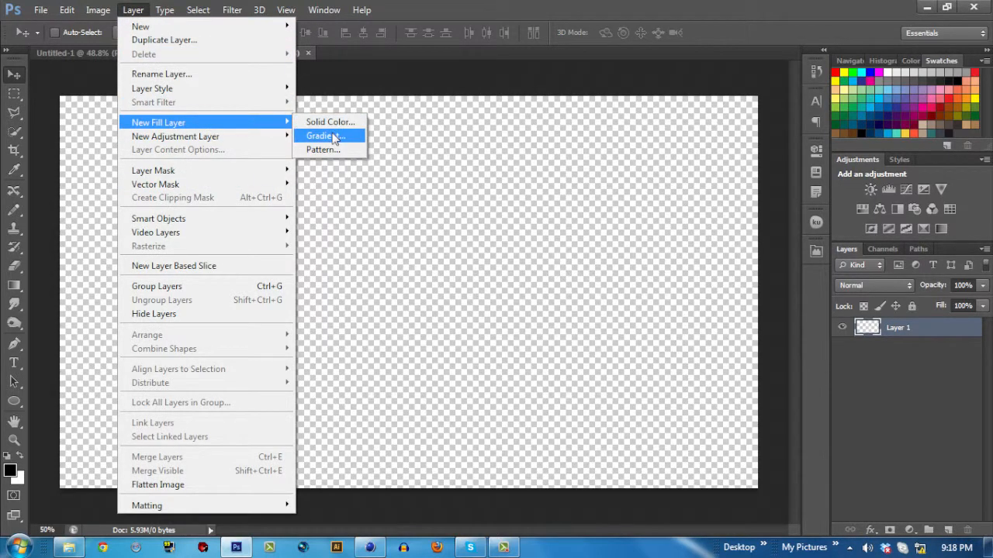
click(324, 136)
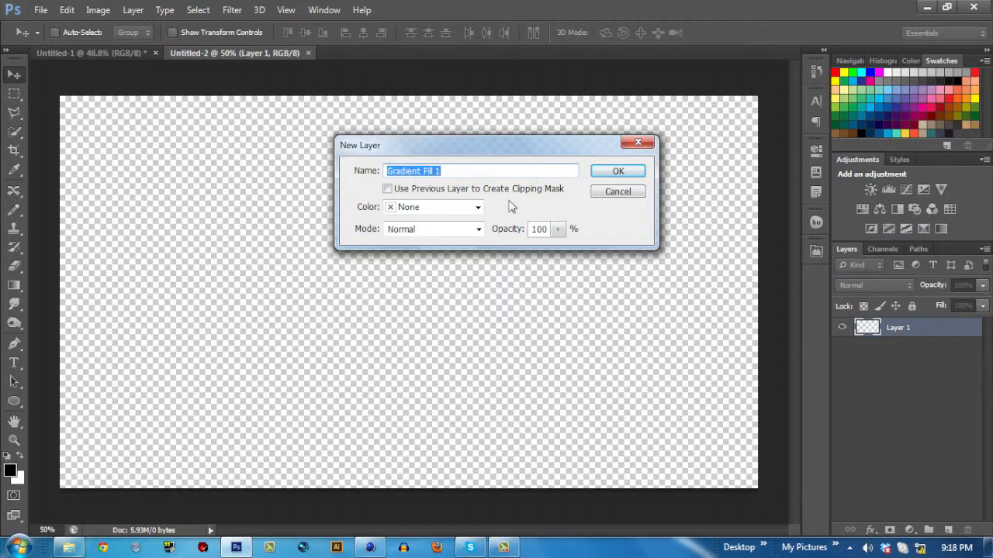
text(RE)
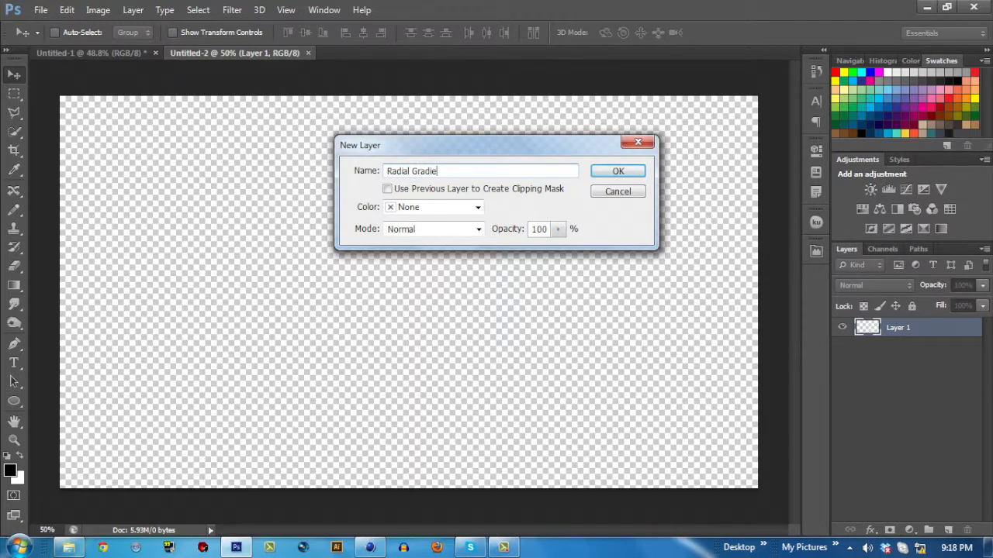
text(dial Gradient)
key(Return)
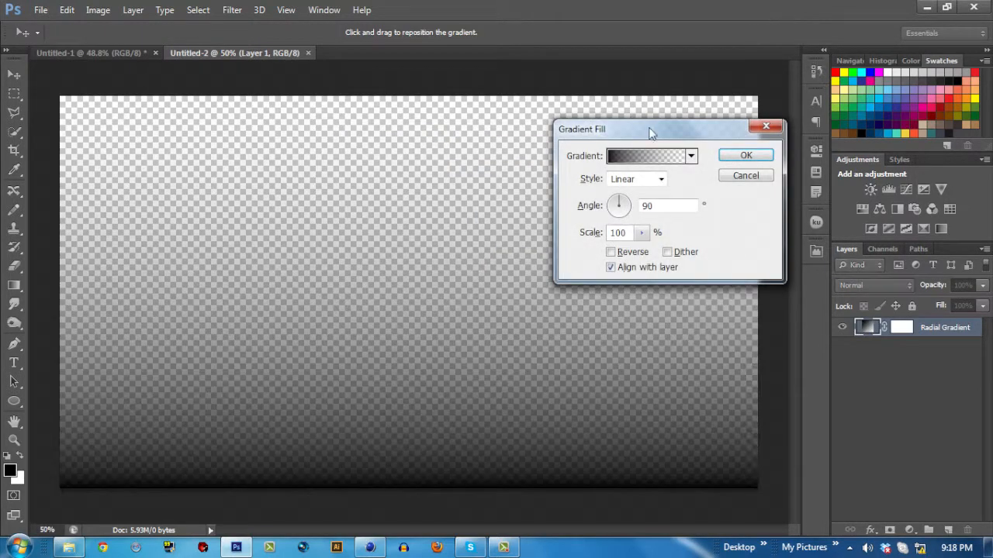
Set the gradient fill's style to Radial and its angle to 30 degrees.
click(632, 181)
click(626, 203)
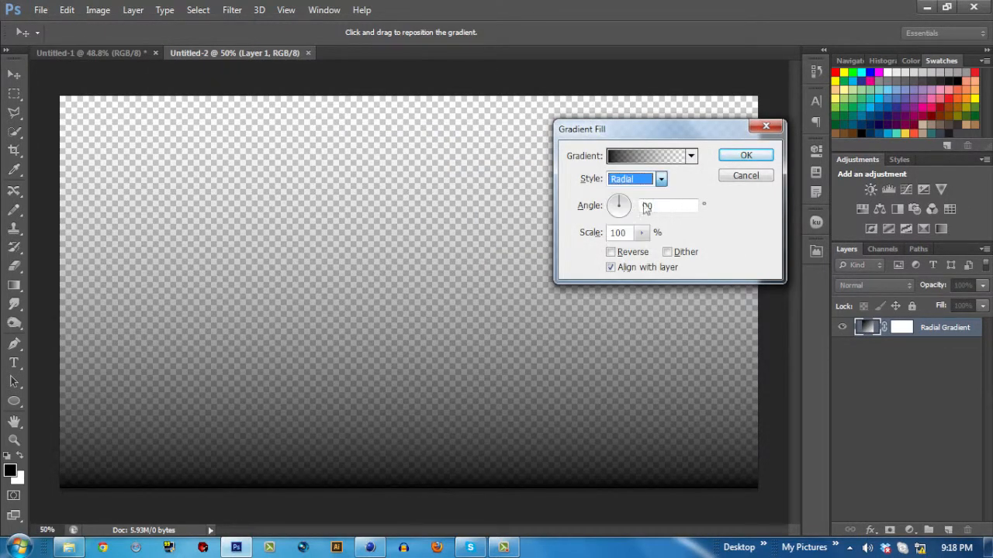
text(33)
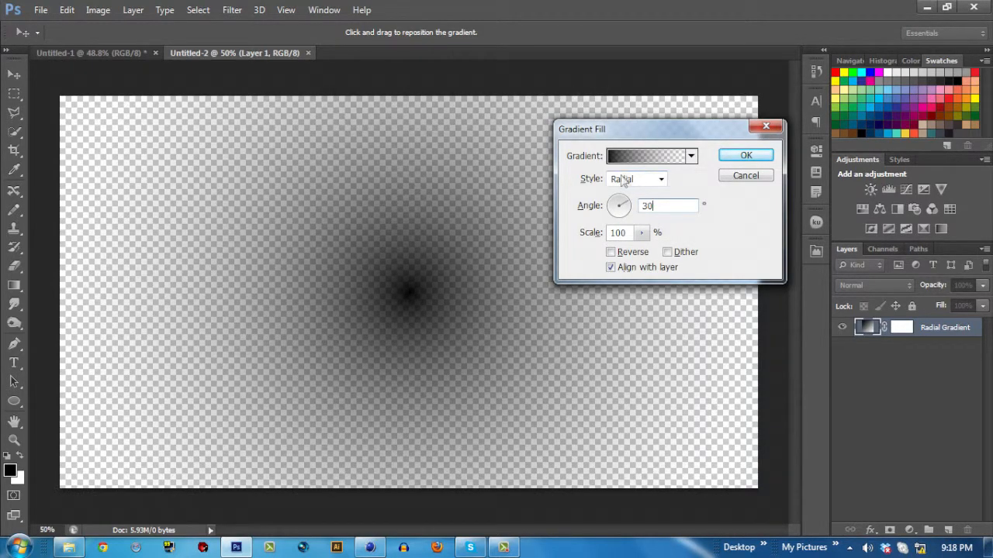
click(625, 180)
click(627, 204)
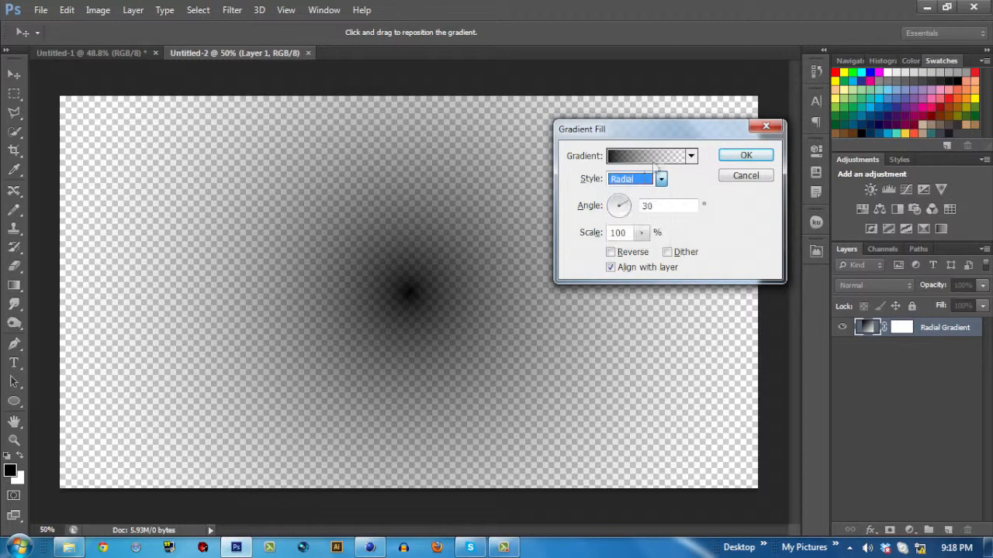
Base the gradient on the Black, White preset and open its starting color stop for editing.
click(647, 156)
click(372, 134)
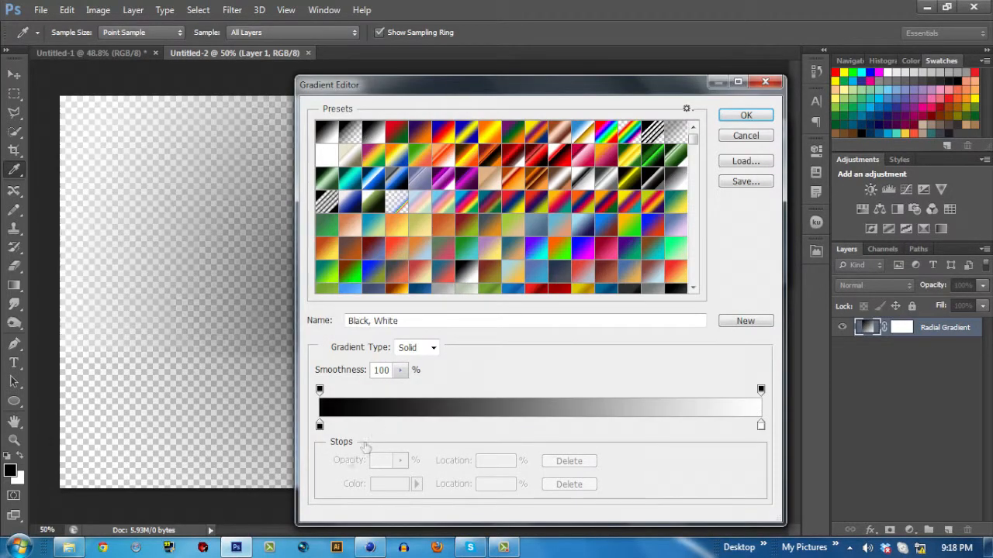
click(319, 426)
double_click(319, 426)
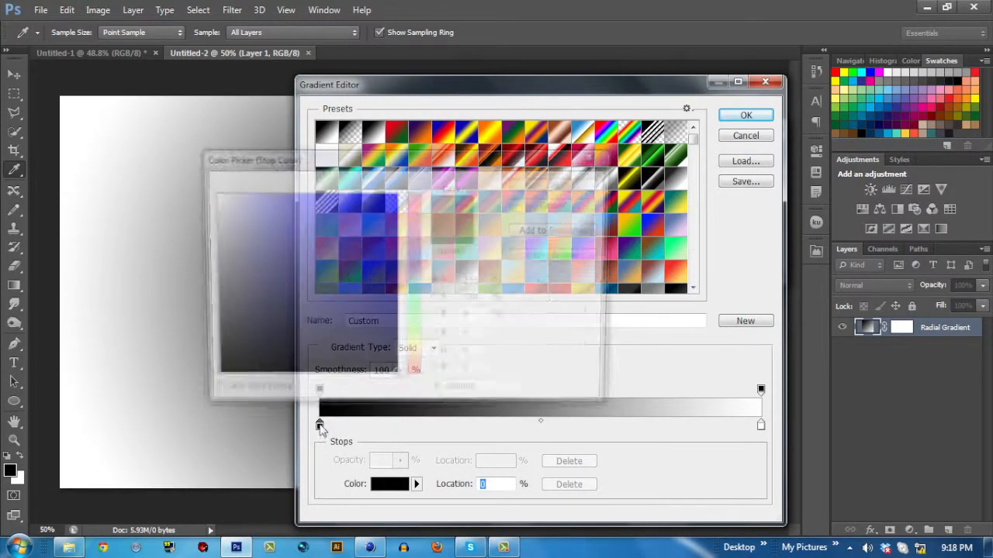
key(Tab)
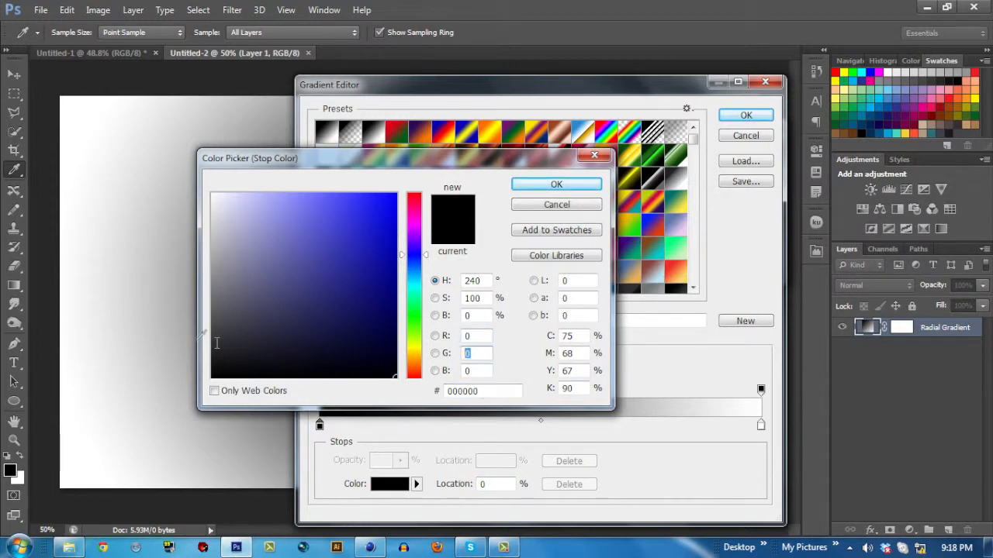
text(35)
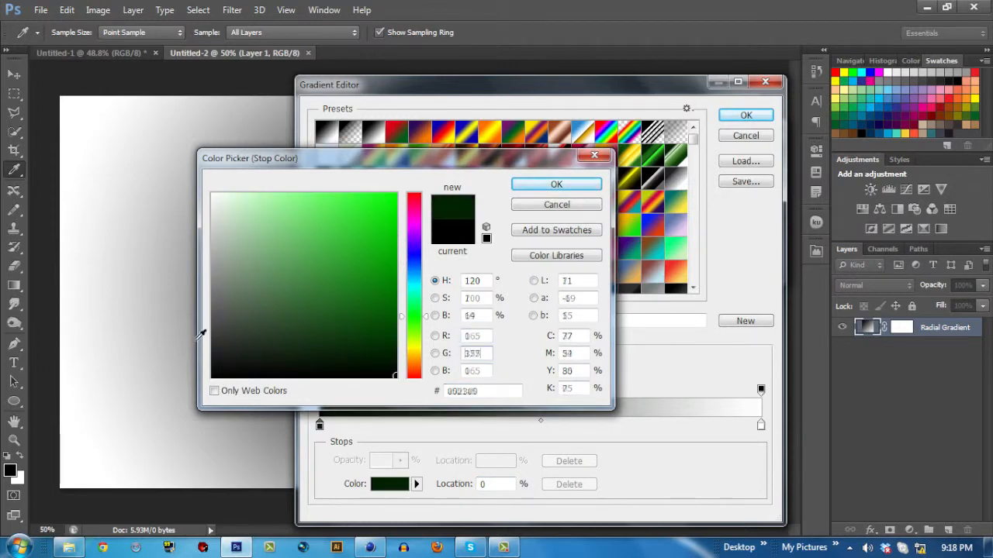
click(196, 341)
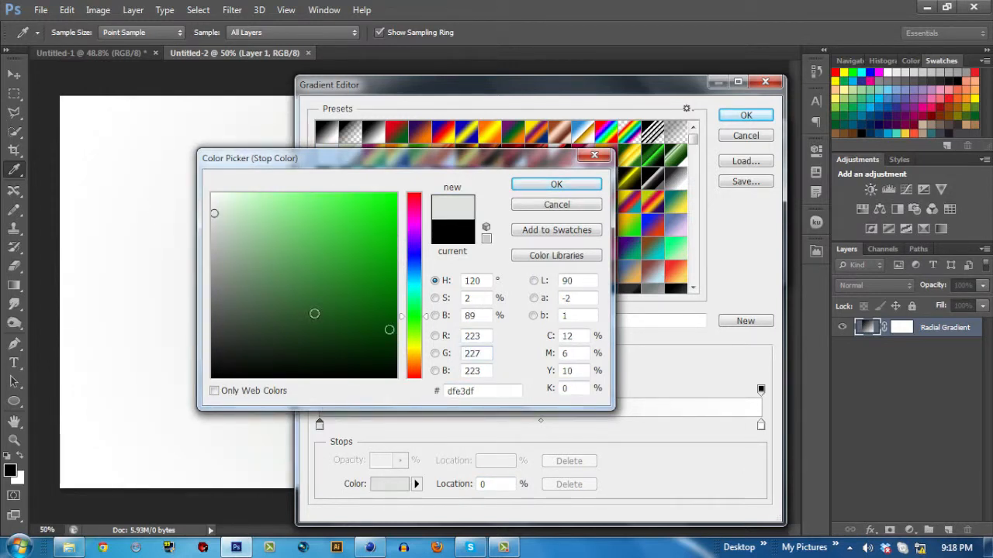
mouse_move(219, 201)
mouse_down()
mouse_move(14, 113)
mouse_move(77, 419)
mouse_up()
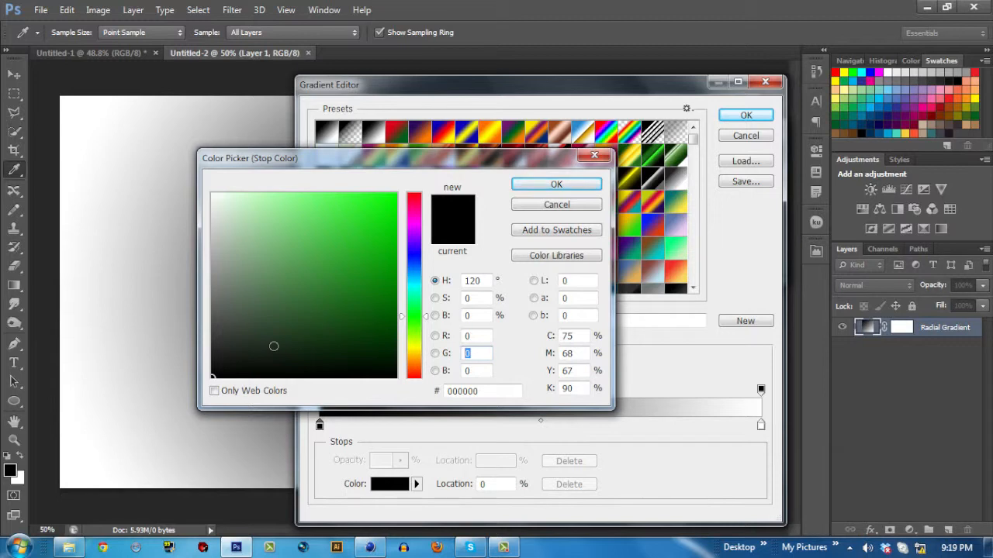
Set the gradient's starting color stop to cyan with green 255 and blue 255.
text(255)
double_click(479, 371)
text(255)
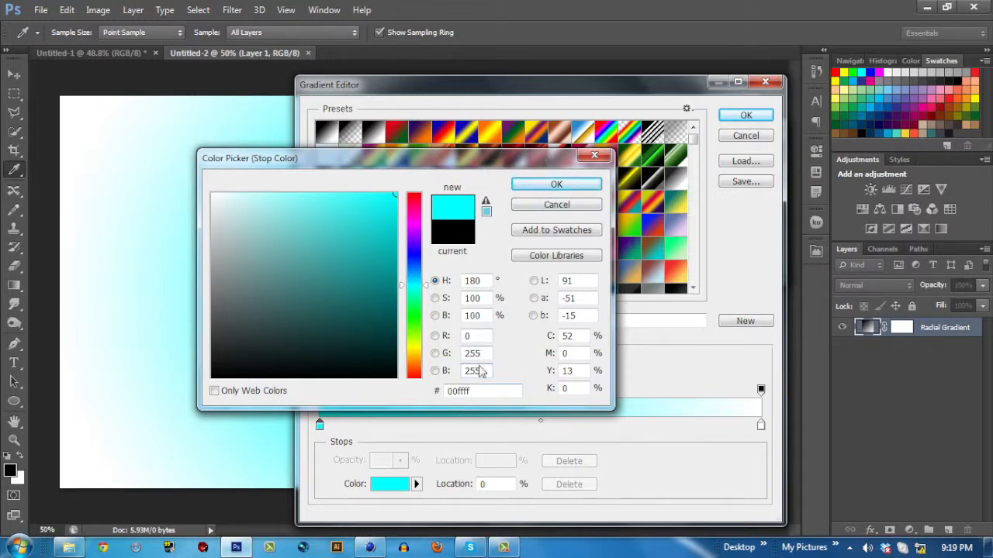
click(546, 187)
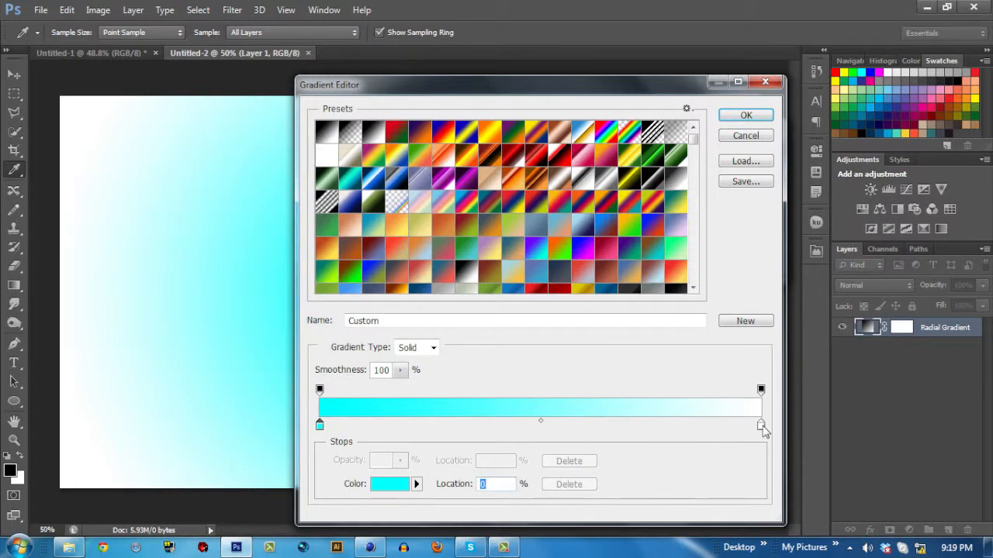
Set the gradient's ending color stop to the green 00ff8a and apply the gradient fill to the layer.
double_click(760, 426)
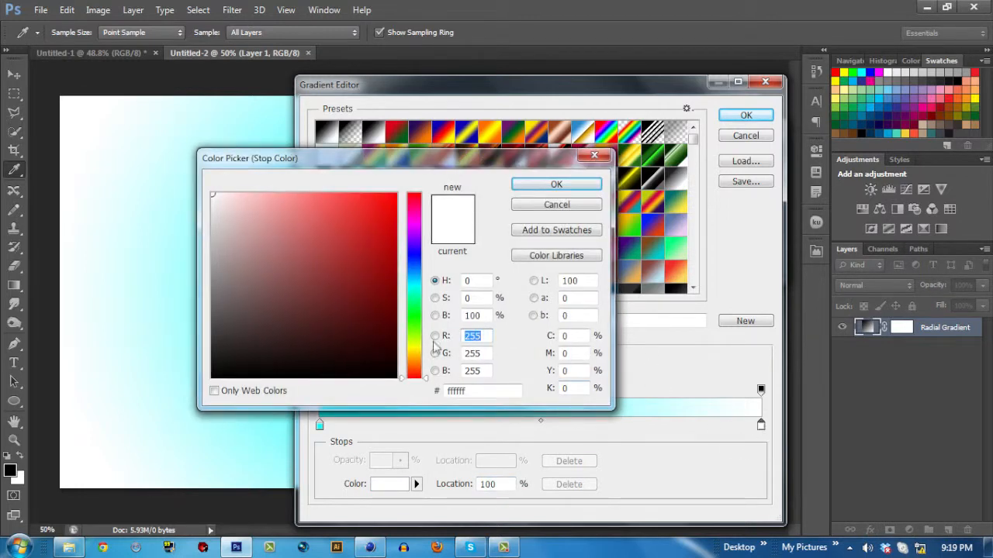
drag(169, 421, 171, 421)
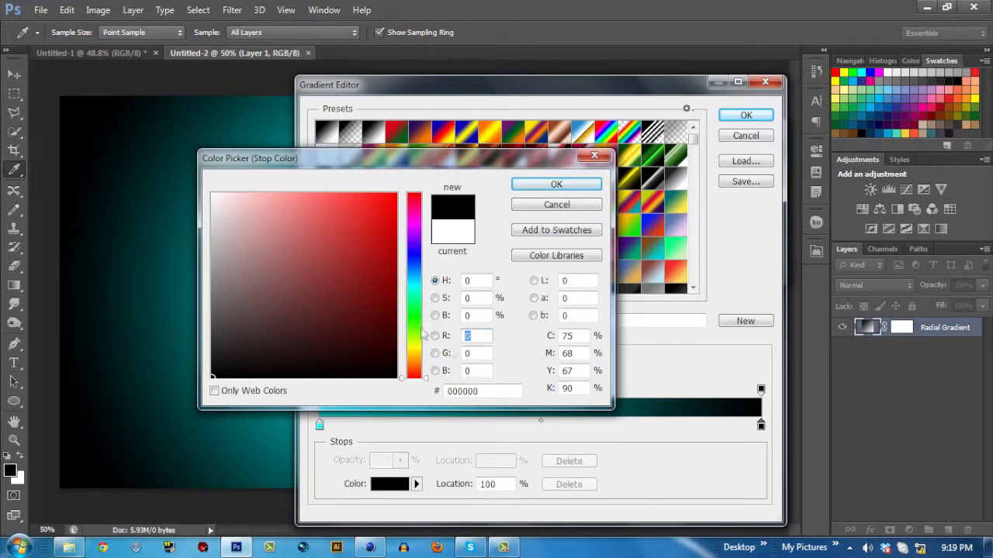
click(480, 353)
text(255)
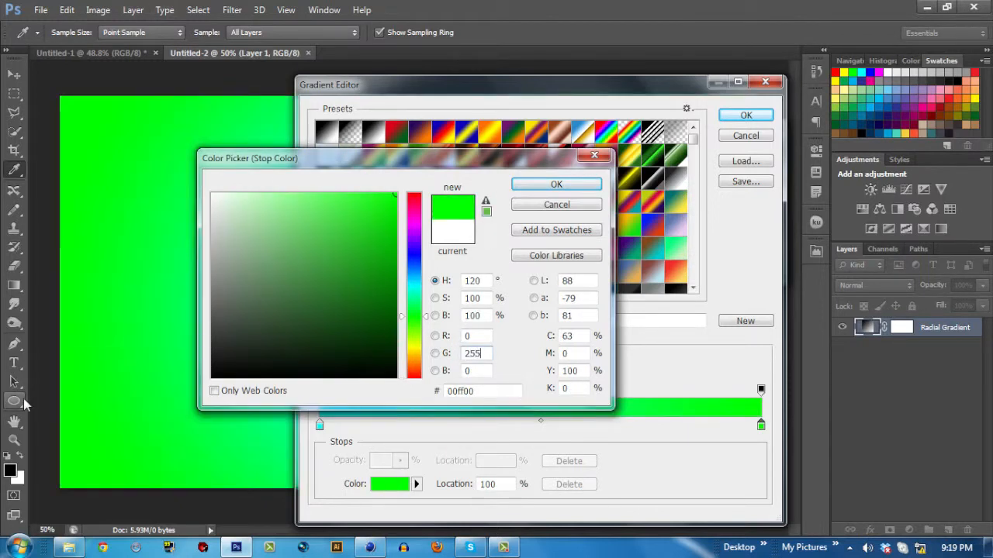
text(255)
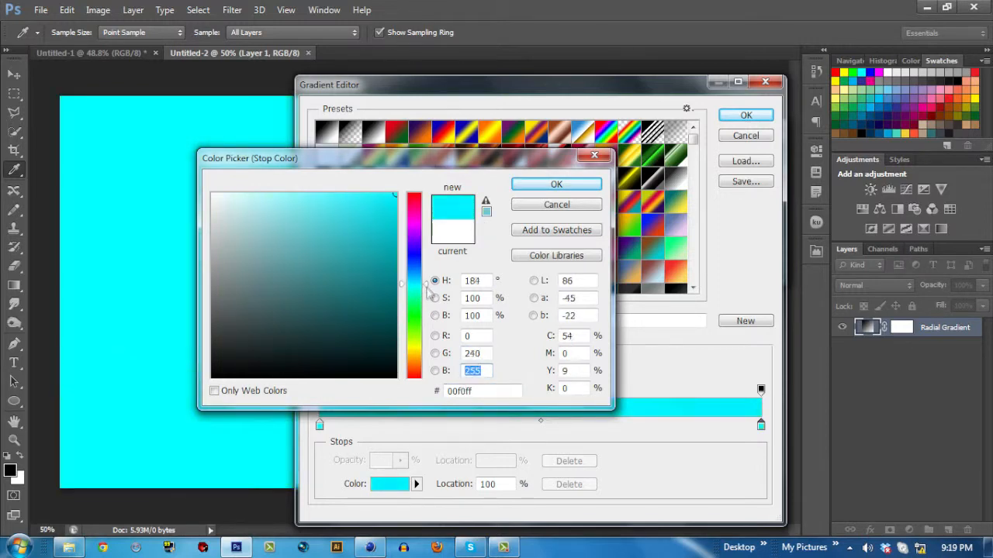
drag(424, 287, 430, 302)
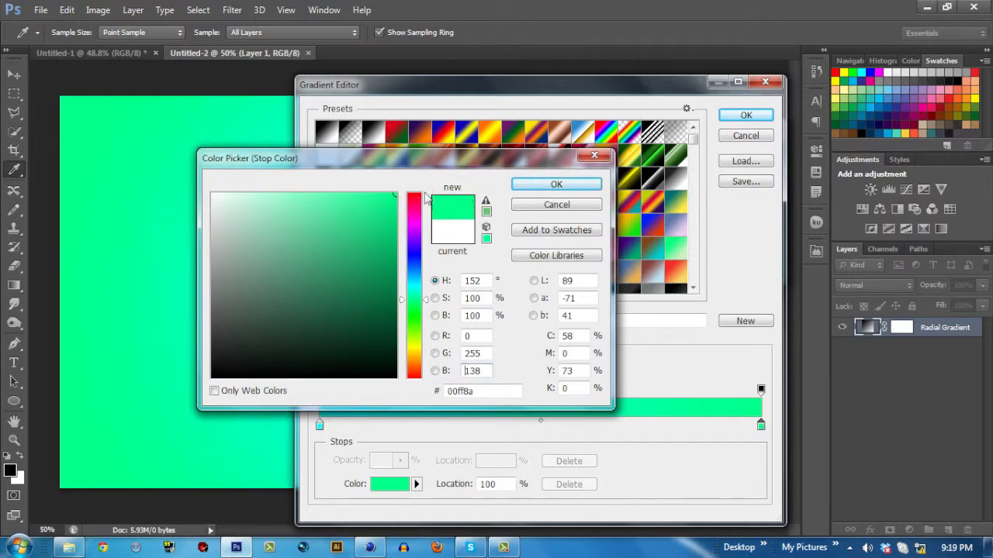
click(554, 186)
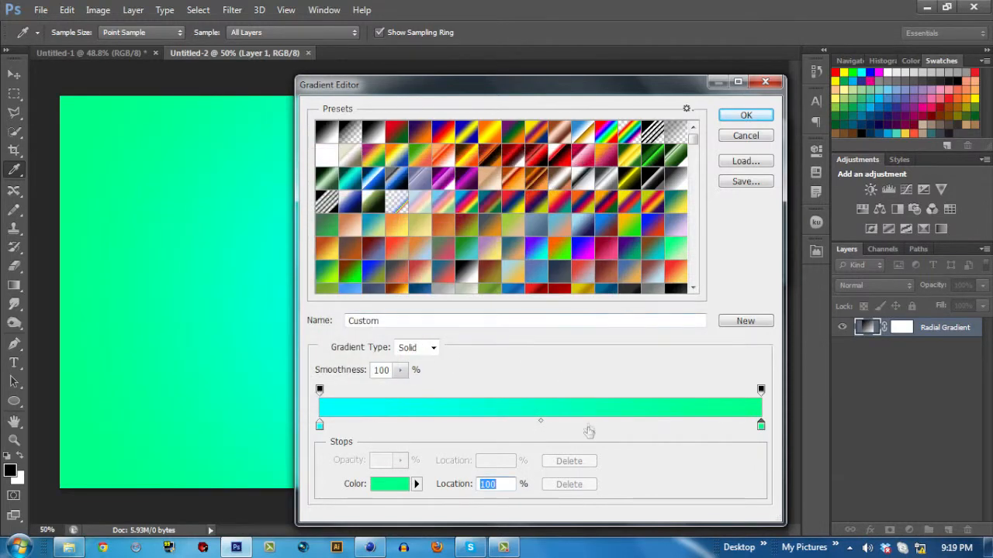
click(745, 115)
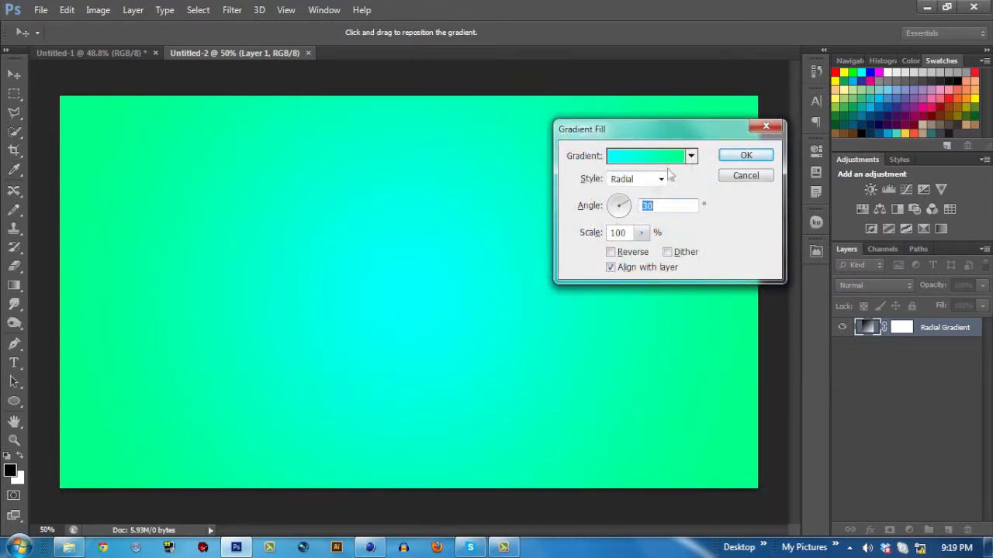
click(749, 156)
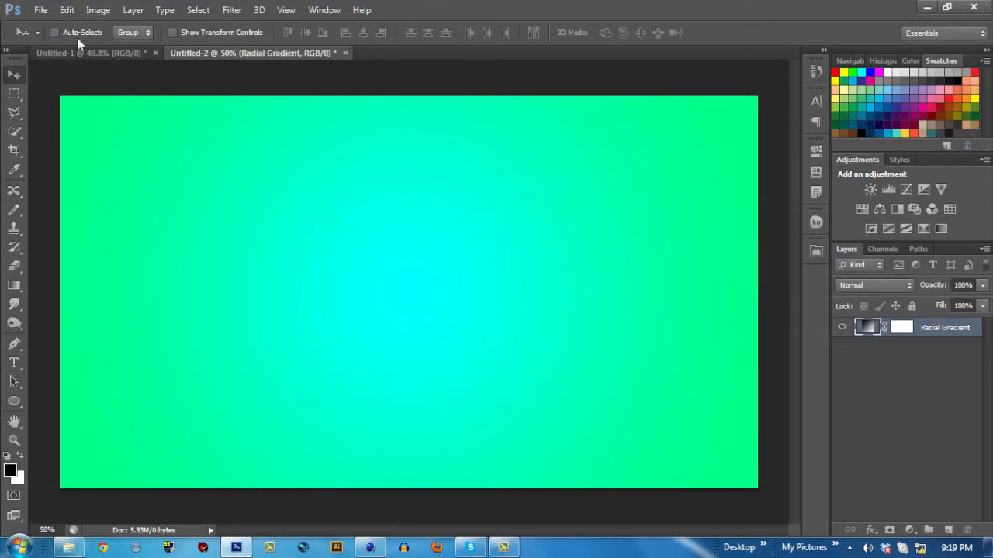
Create a new document 10 by 10 pixels in size with a transparent background.
click(37, 11)
click(380, 4)
click(41, 10)
click(222, 177)
double_click(447, 177)
text(10)
key(Tab)
text(10)
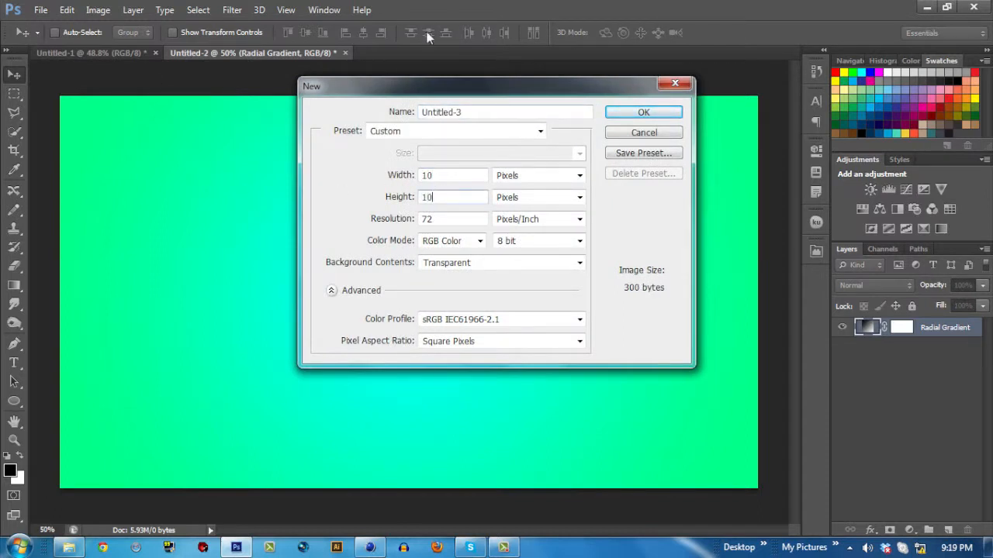
click(454, 264)
click(439, 268)
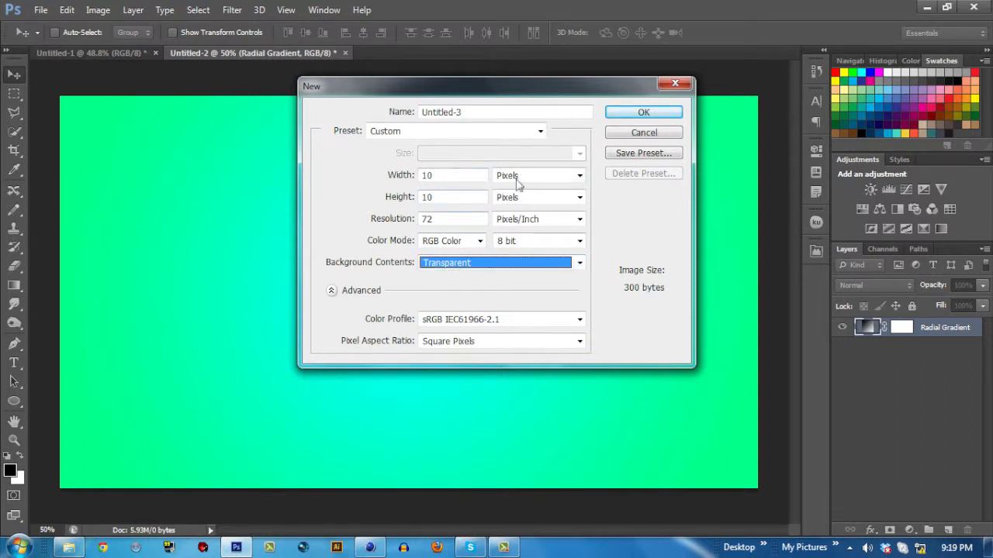
click(643, 111)
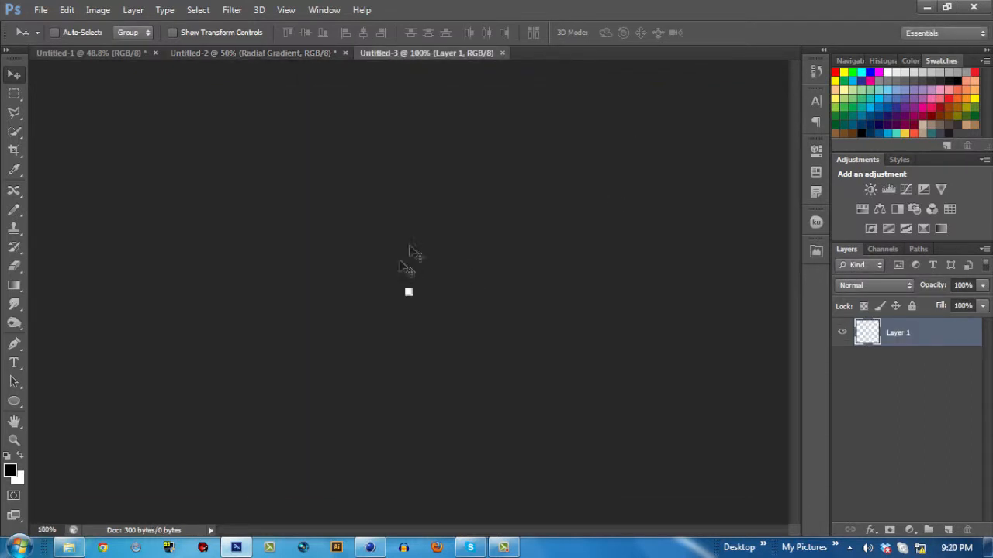
Switch to the Pencil tool and set its tip size to 2 px.
scroll(408, 314, up, 10)
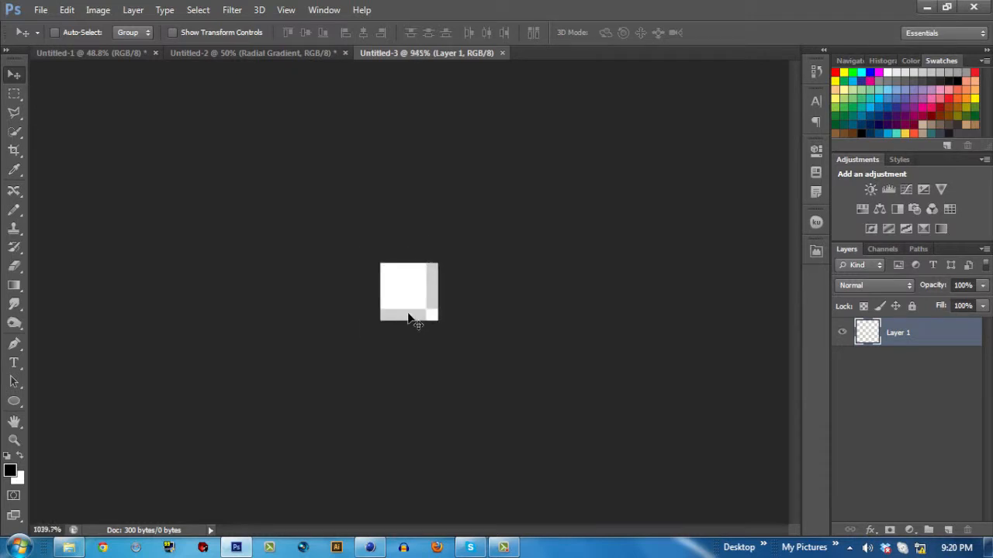
scroll(409, 318, up, 5)
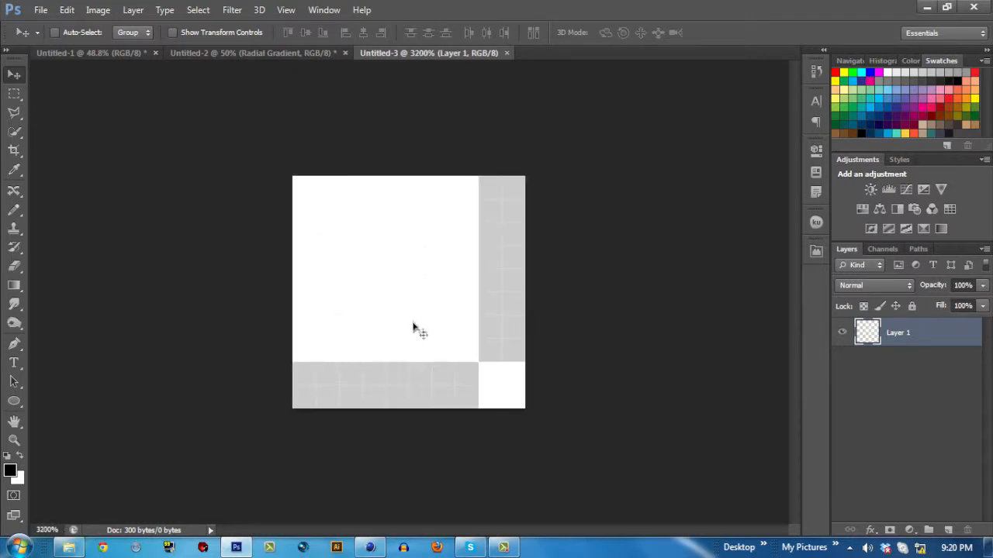
click(12, 208)
click(42, 208)
right_click(19, 212)
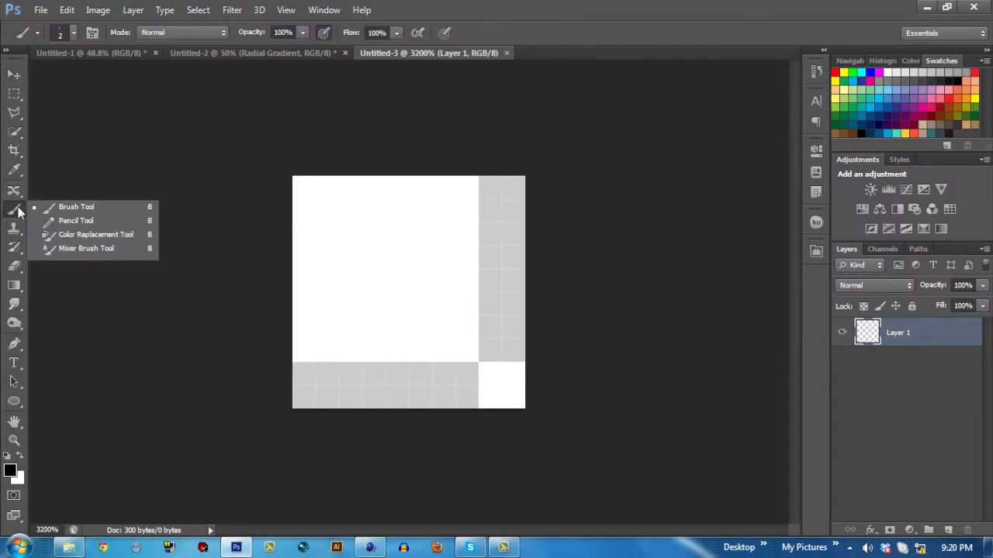
click(139, 221)
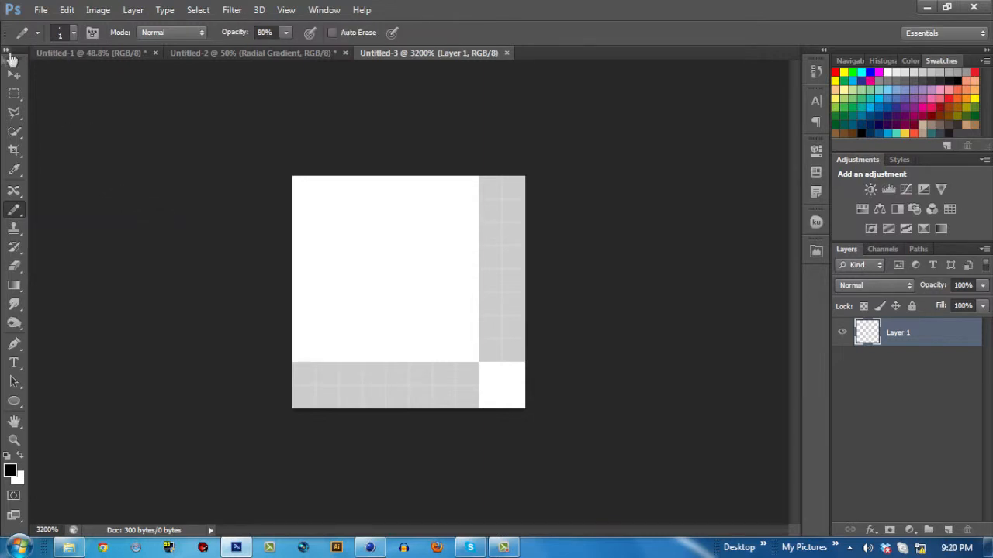
click(61, 37)
click(148, 61)
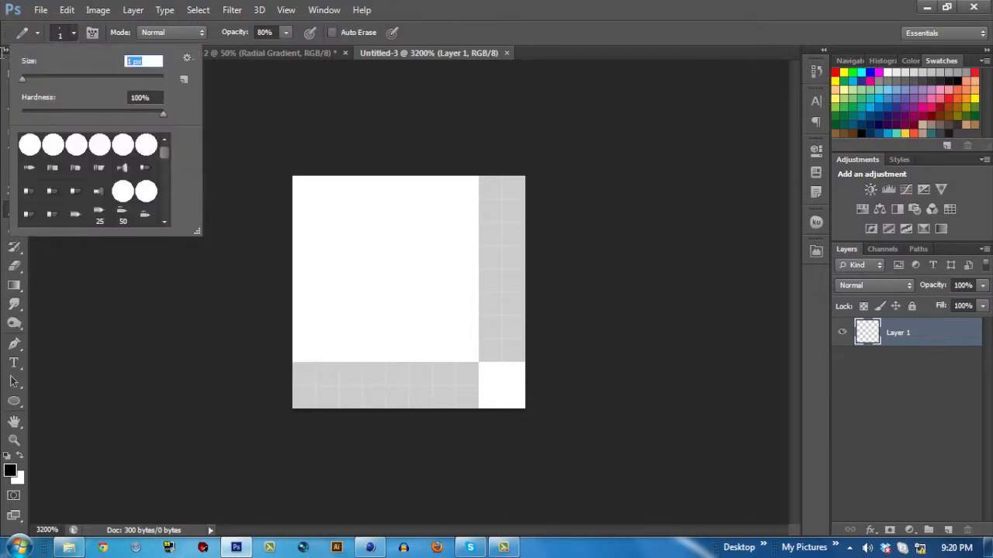
text(2)
key(Return)
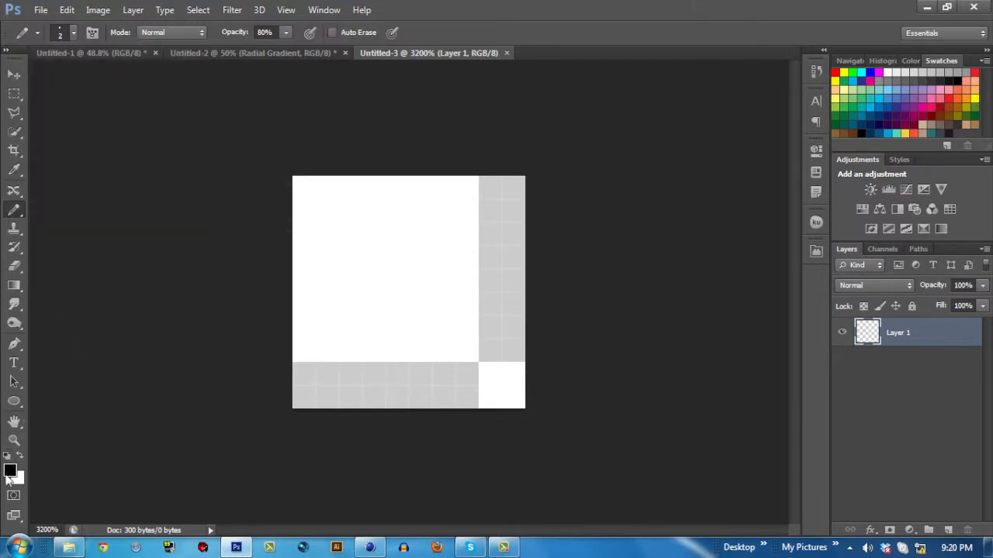
Undo a trial pencil dot in the canvas's lower-left corner and set the Pencil opacity to 100%.
click(324, 395)
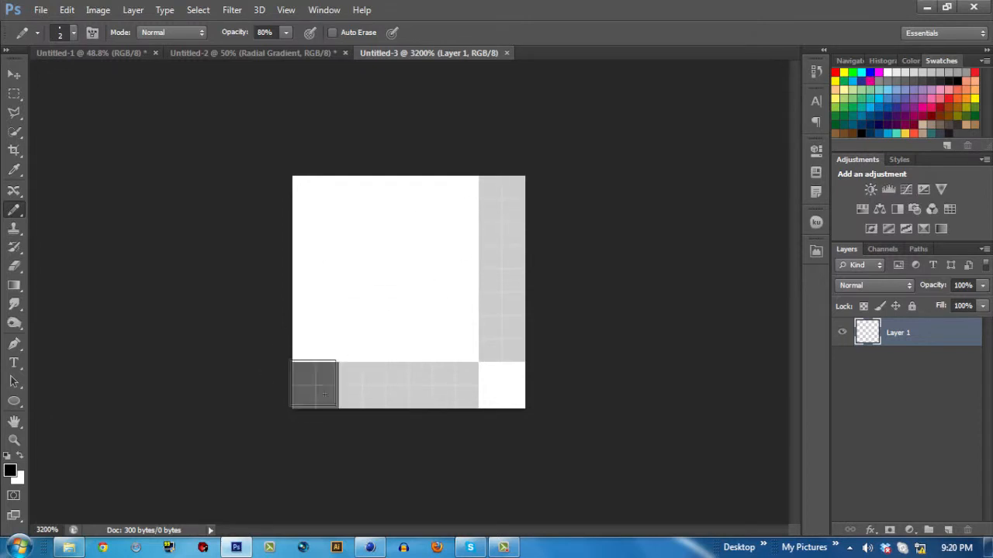
key(ctrl+z)
drag(231, 32, 393, 31)
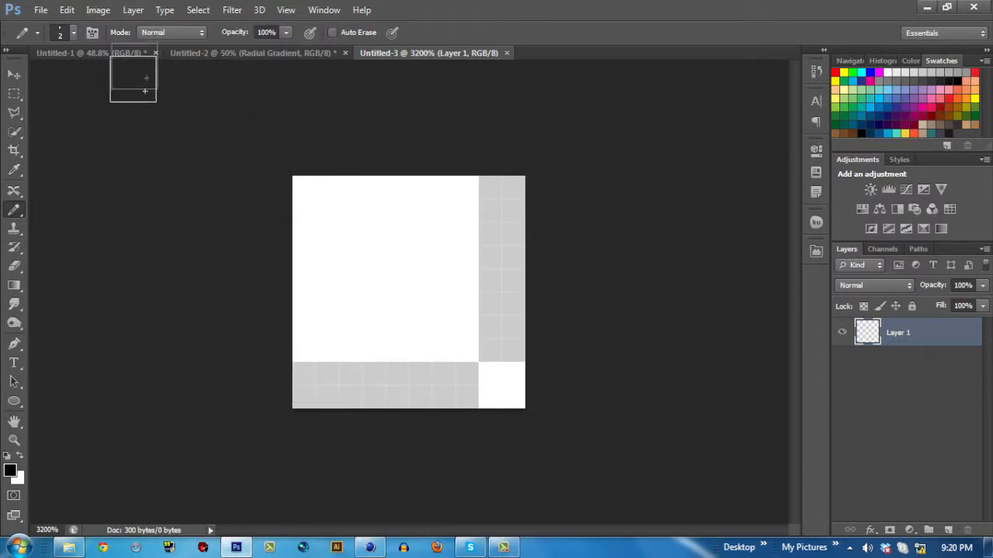
click(175, 52)
key(ctrl+Tab)
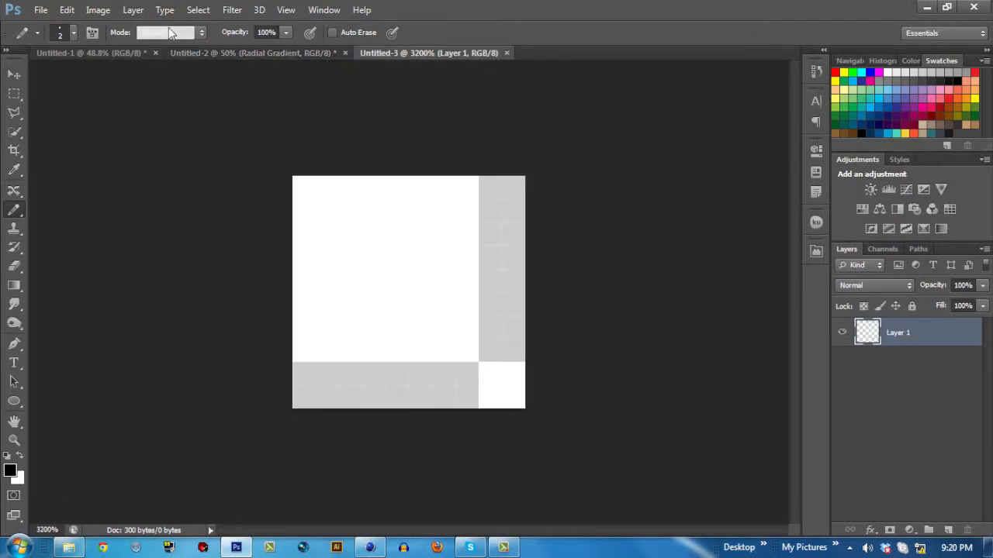
click(171, 32)
Paint a black stepped diagonal from the canvas's bottom-left to top-right corner and one 2 px block in each of the other two corners.
click(330, 395)
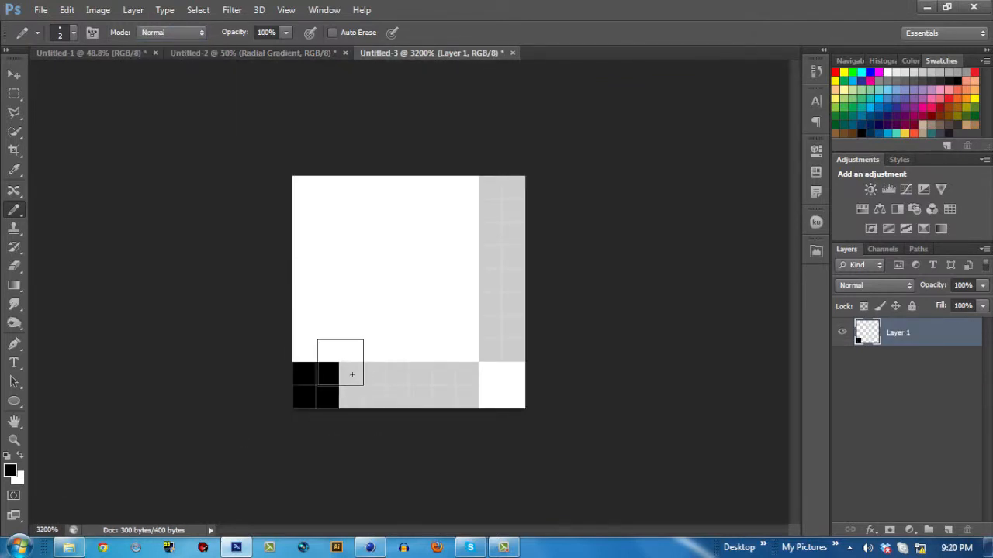
click(351, 375)
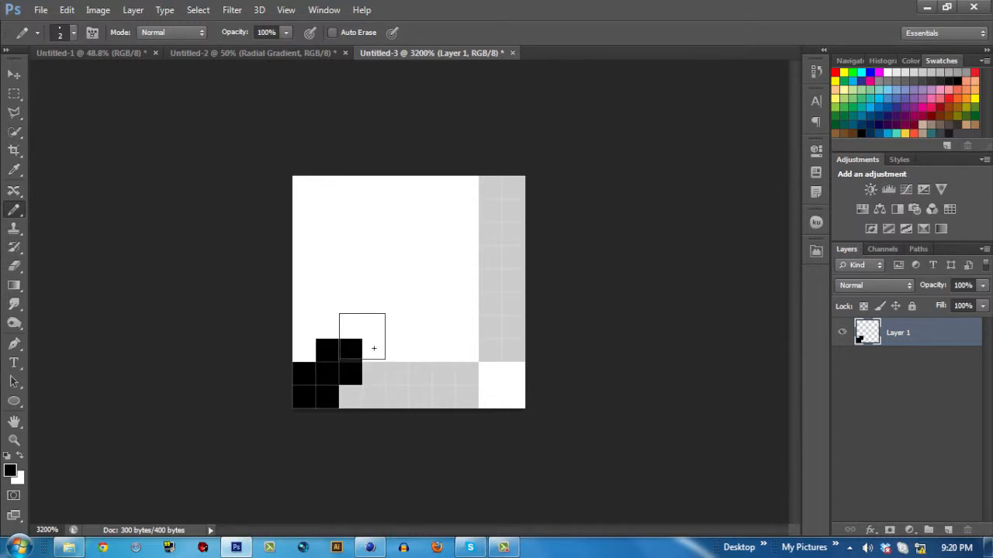
click(373, 348)
click(404, 327)
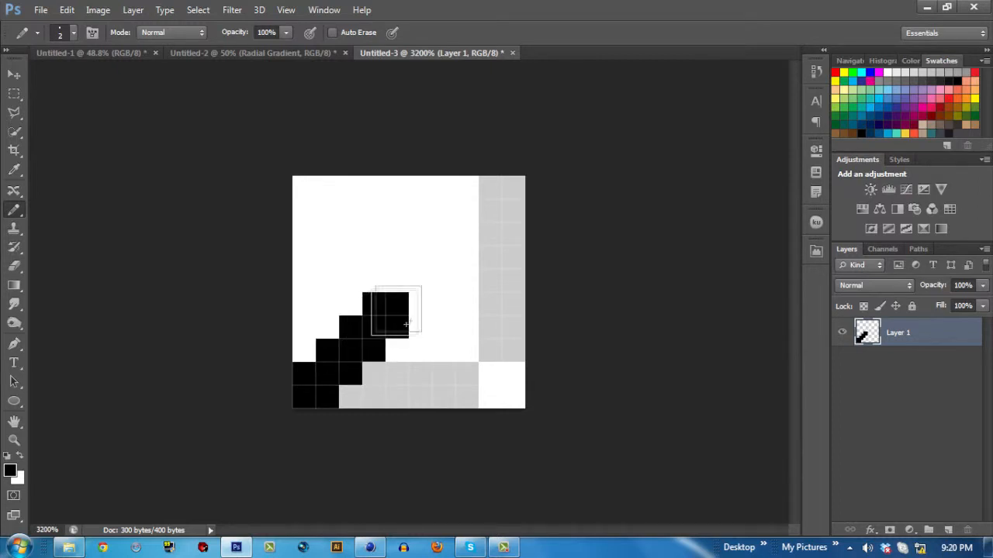
click(419, 304)
click(443, 280)
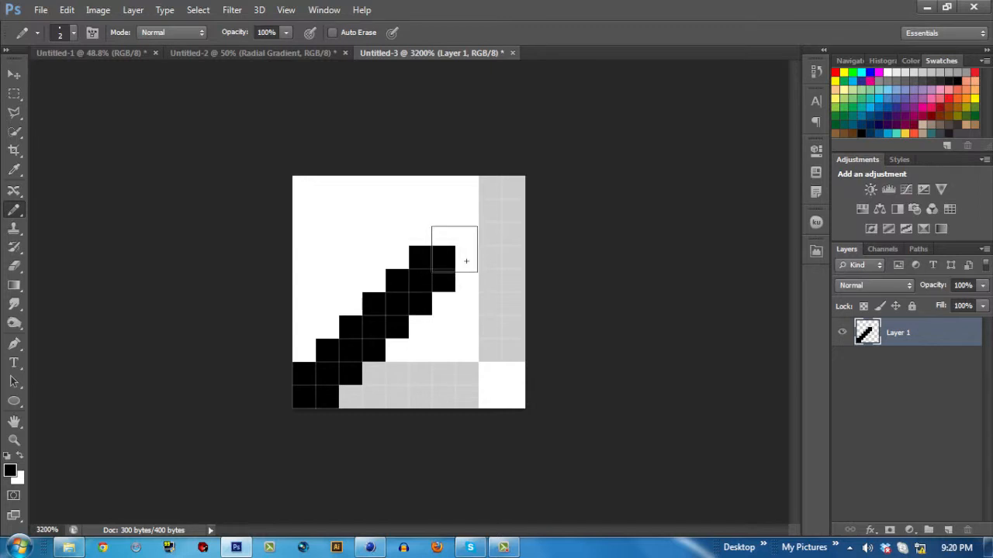
click(466, 259)
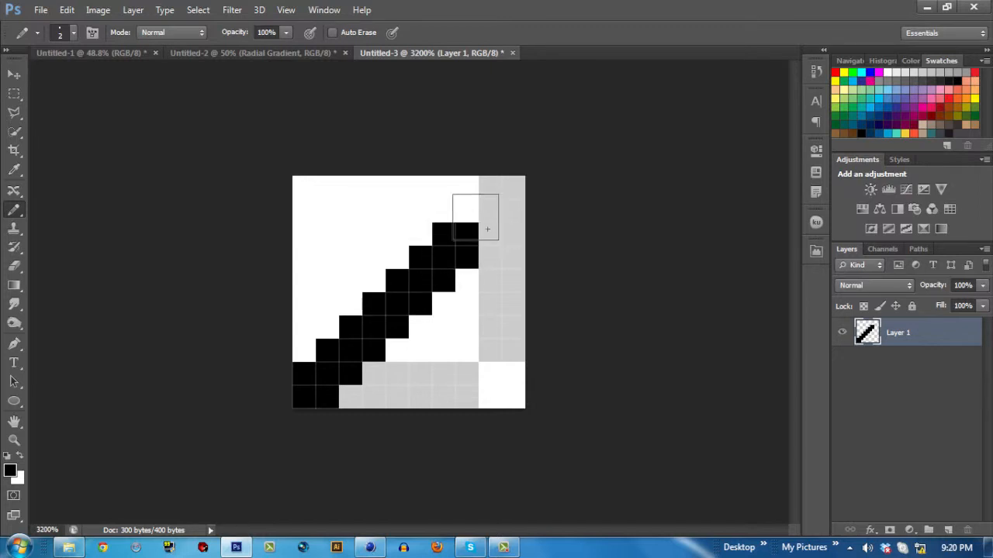
click(489, 234)
click(512, 211)
click(513, 397)
click(326, 210)
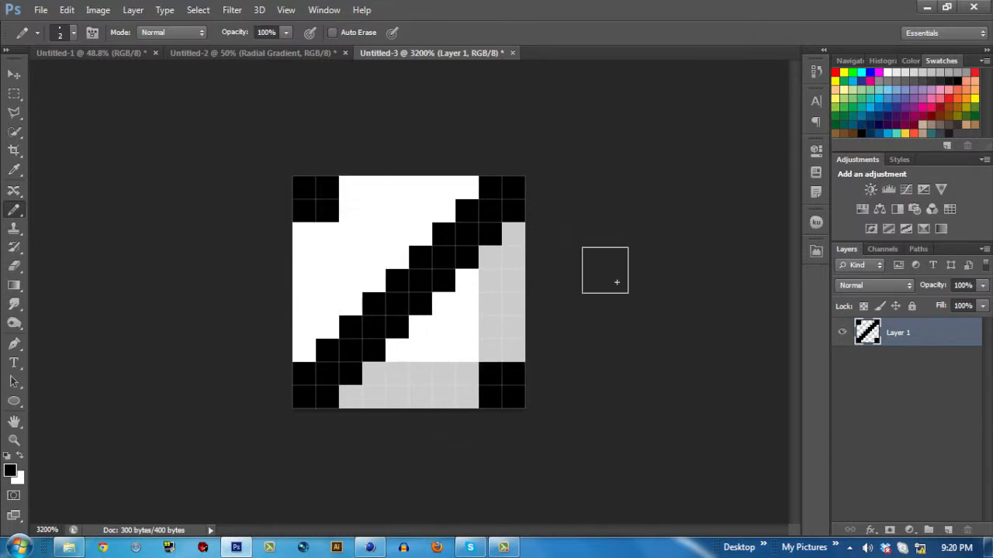
Set the Pencil tip size to 1 px and its opacity to 80%.
click(73, 31)
drag(155, 62, 31, 49)
text(1)
key(Return)
click(276, 33)
text(8)
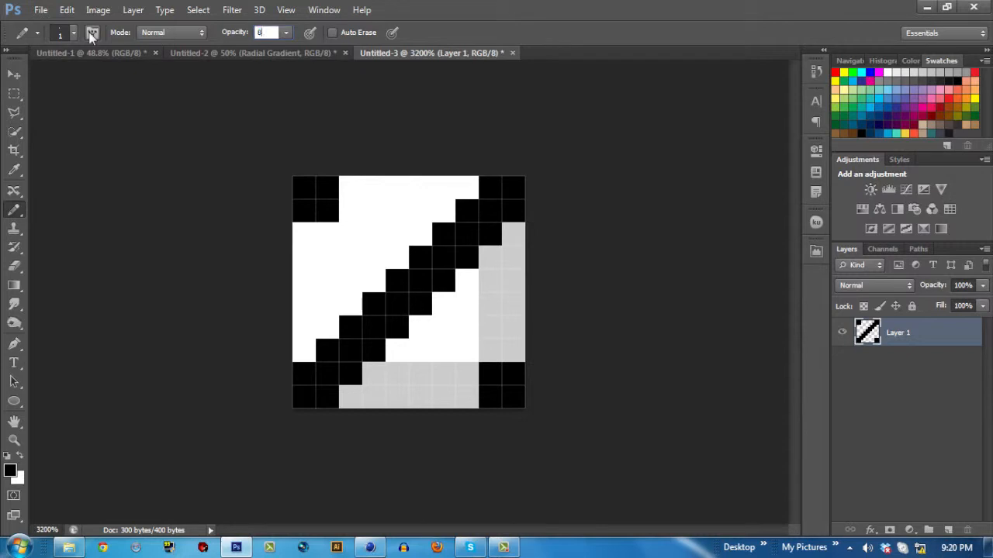
text(0)
key(Return)
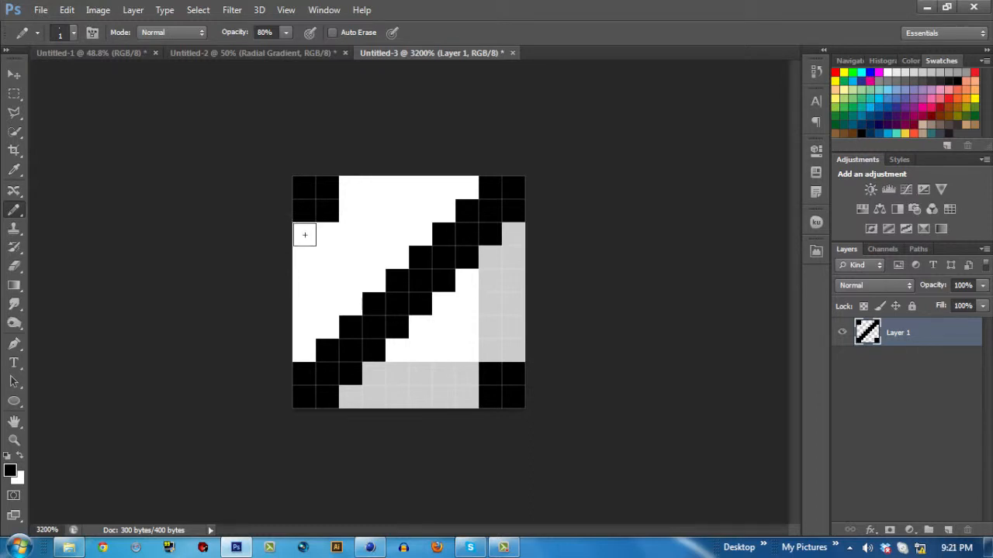
Add single softening pixels along the canvas edges beside the top-left and bottom-right corner blocks.
click(304, 234)
click(299, 231)
click(350, 188)
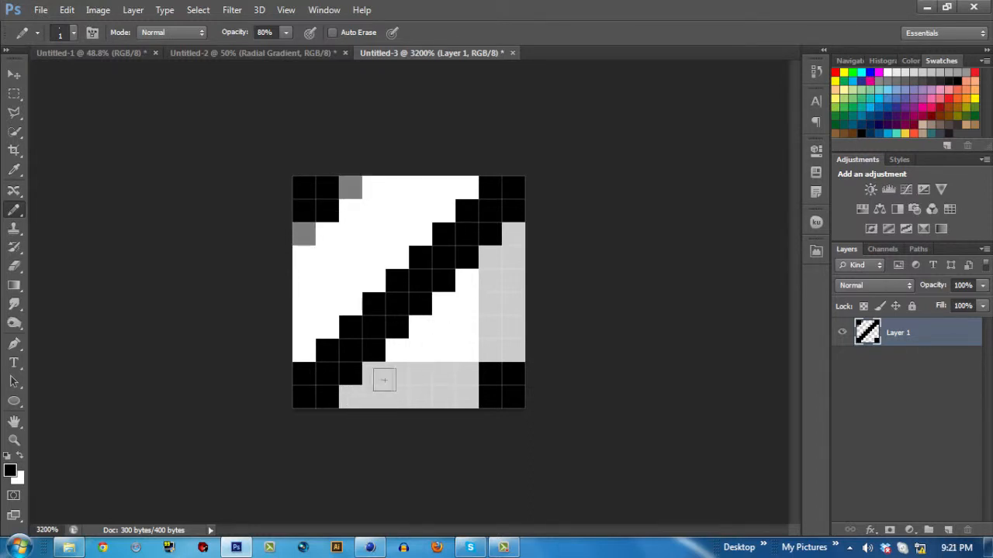
click(506, 352)
click(466, 396)
Fill the stair-step notches along the lower side of the black diagonal with single softening pixels.
click(349, 396)
click(364, 373)
click(392, 346)
click(417, 326)
click(444, 297)
click(466, 280)
click(489, 256)
click(512, 233)
Fill the stair-step notches along the upper side of the black diagonal with single softening pixels.
click(467, 187)
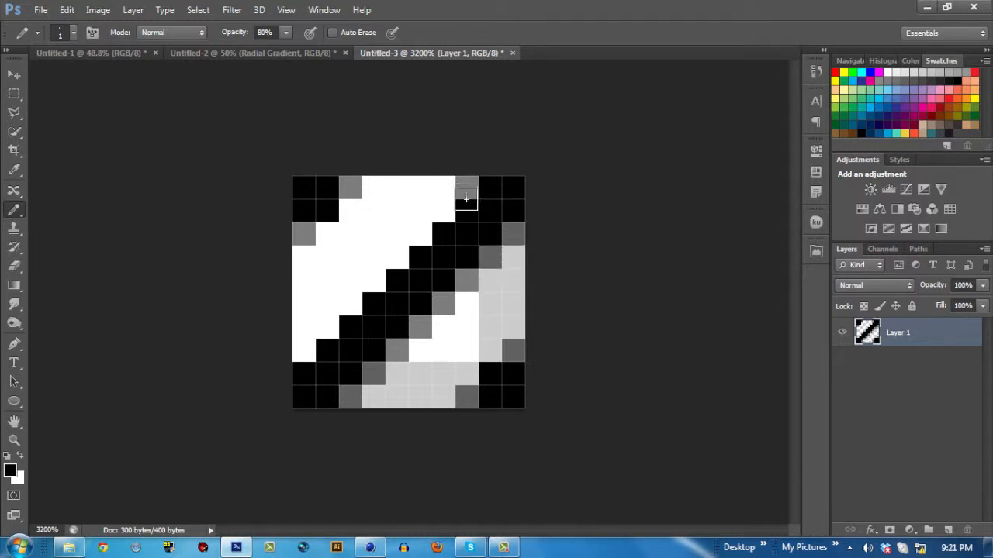
click(444, 211)
click(419, 237)
click(395, 252)
click(372, 276)
click(353, 300)
click(328, 327)
click(304, 351)
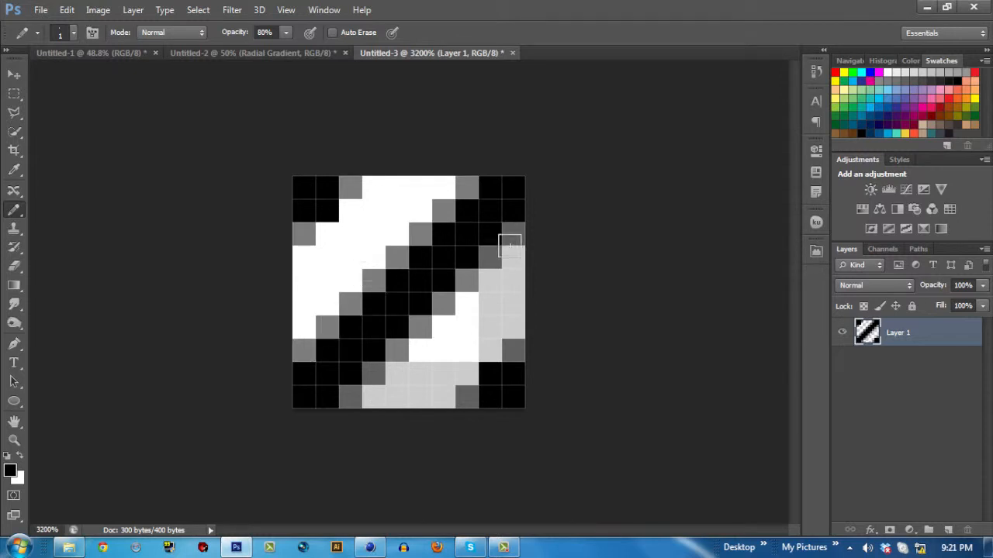
Select the whole canvas and define it as a pattern named Diagonal.
key(ctrl+a)
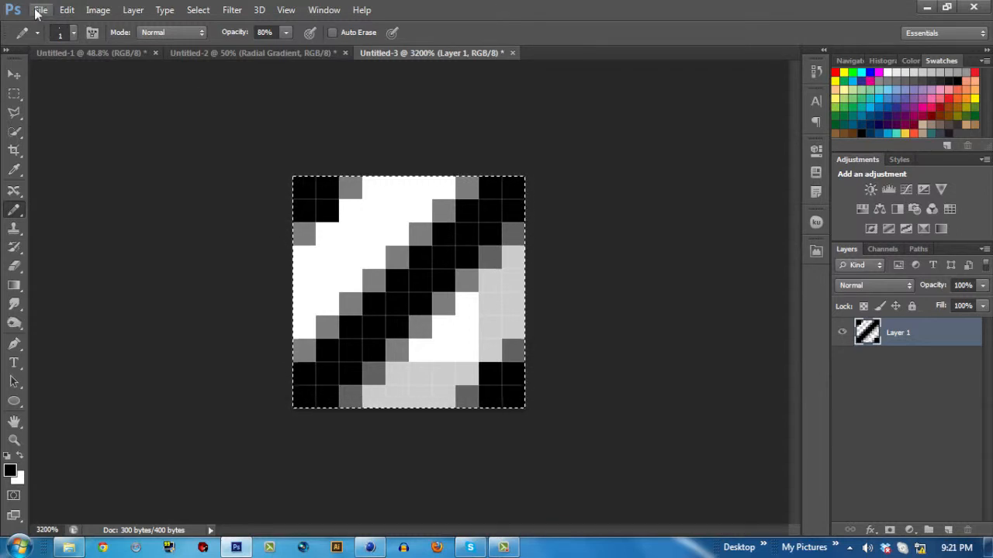
click(89, 11)
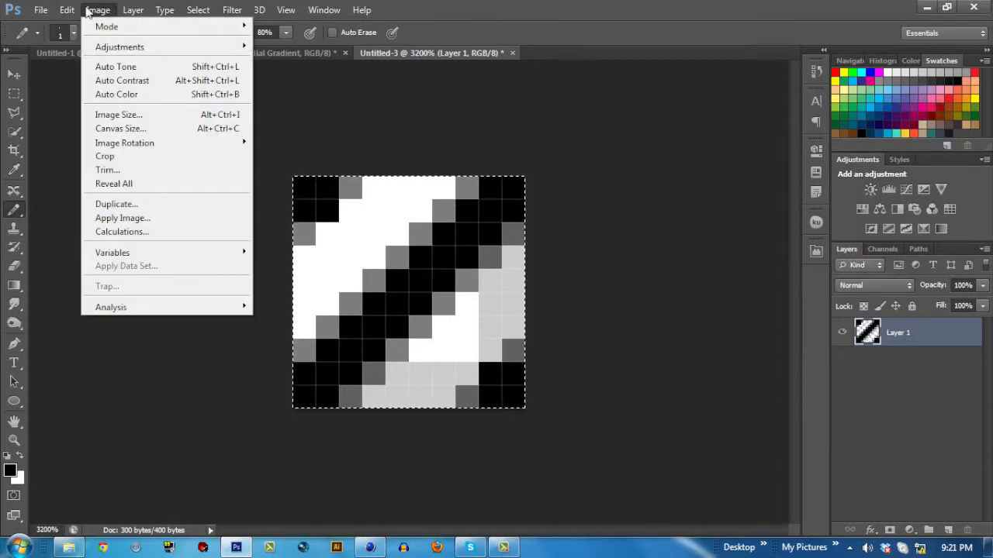
mouse_move(66, 10)
click(90, 10)
click(66, 10)
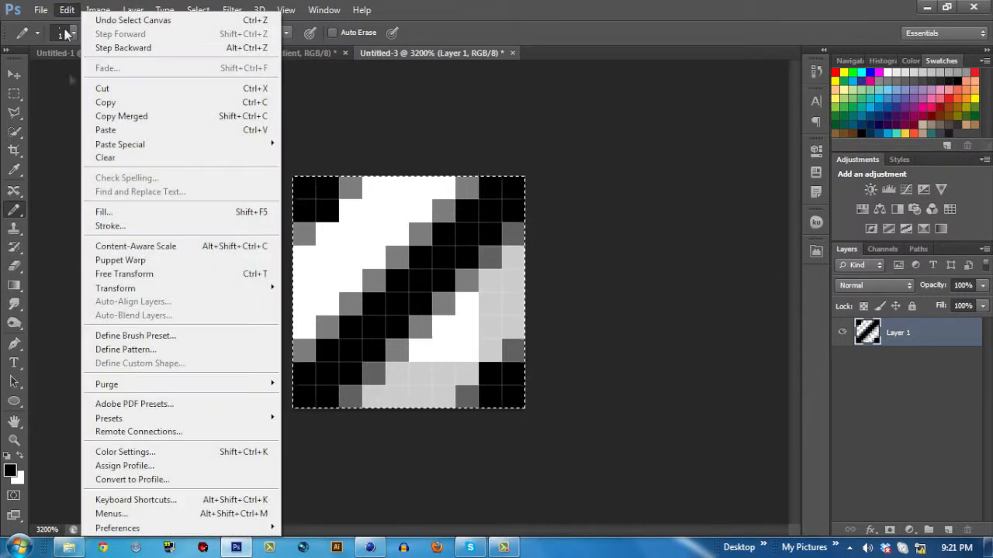
click(124, 349)
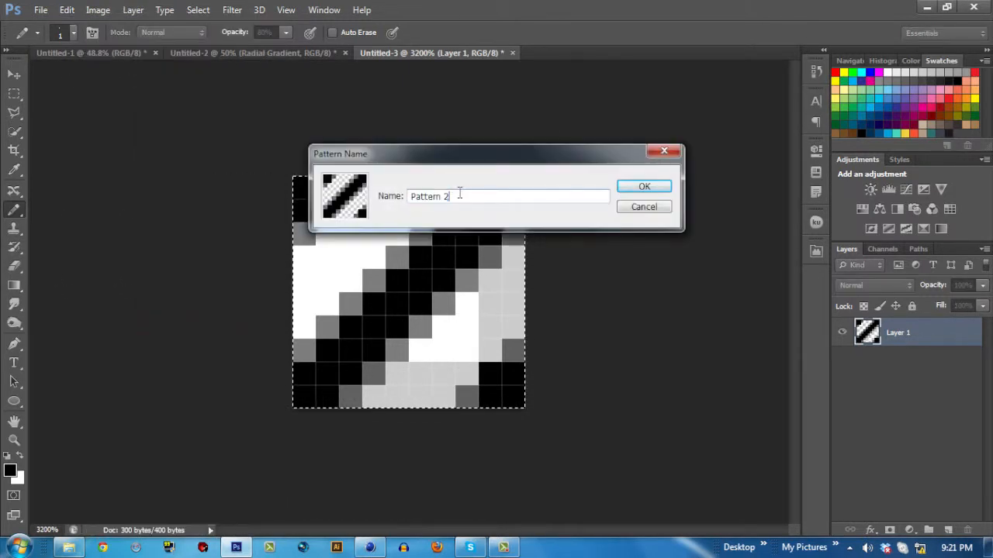
text(Diagonal)
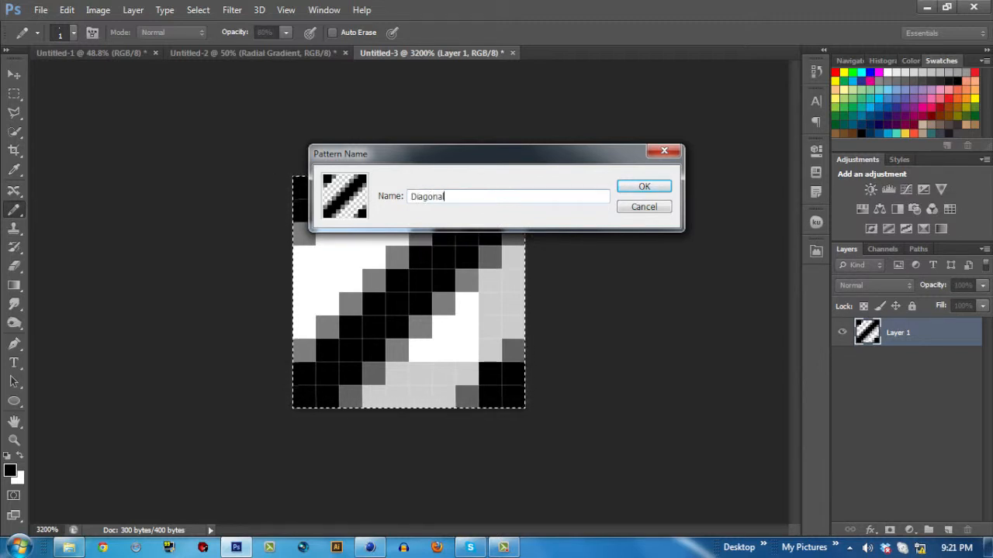
key(Return)
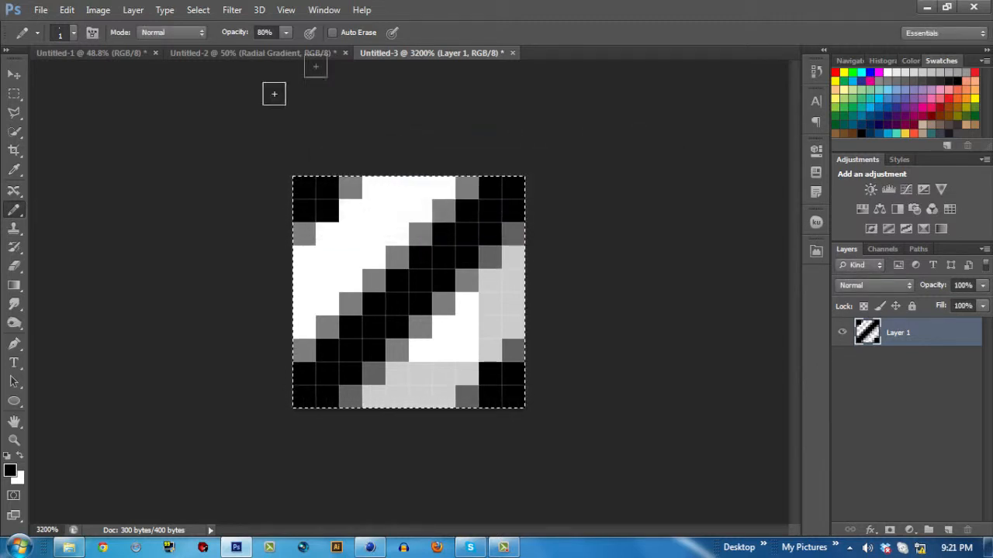
Close the 10 by 10 pixel pattern document without saving it.
click(511, 52)
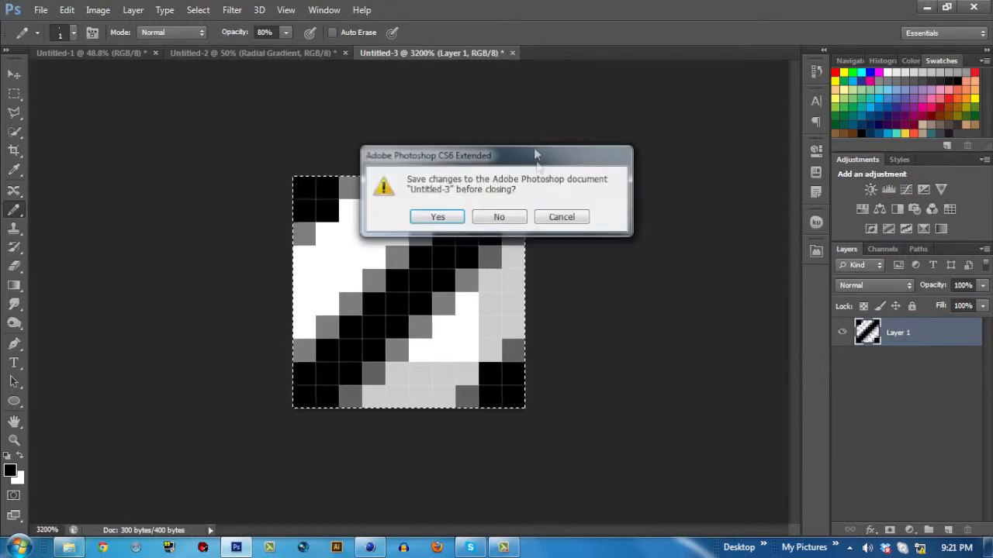
click(438, 217)
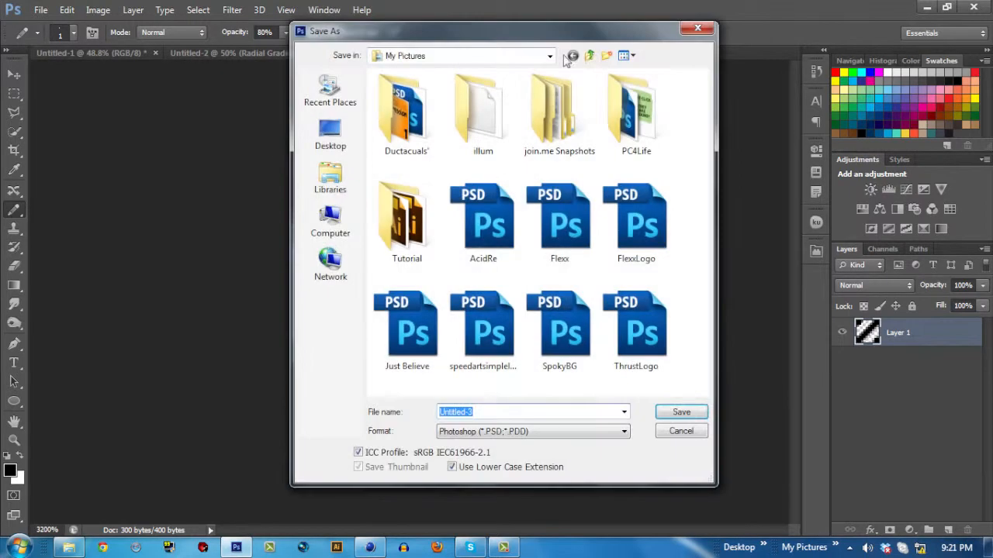
click(698, 28)
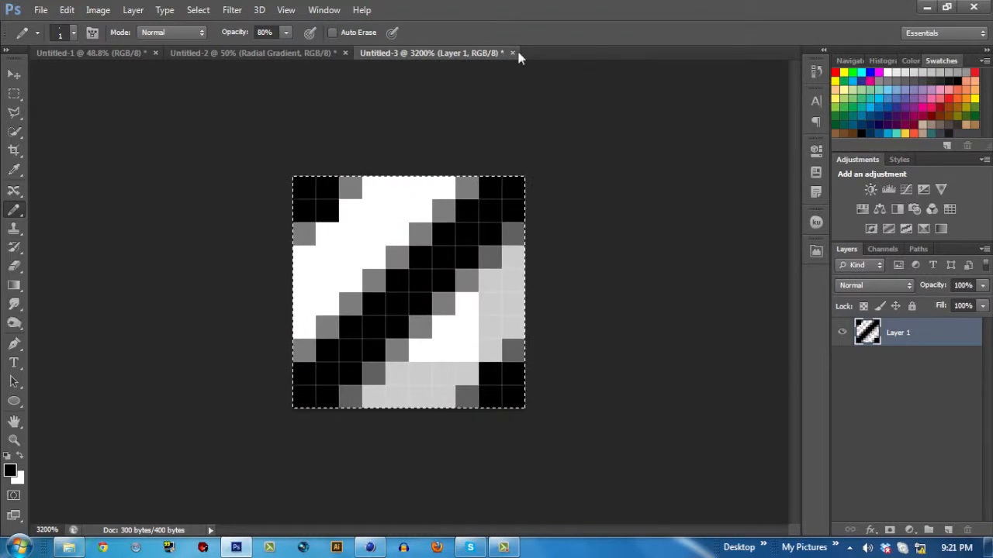
click(512, 53)
key(n)
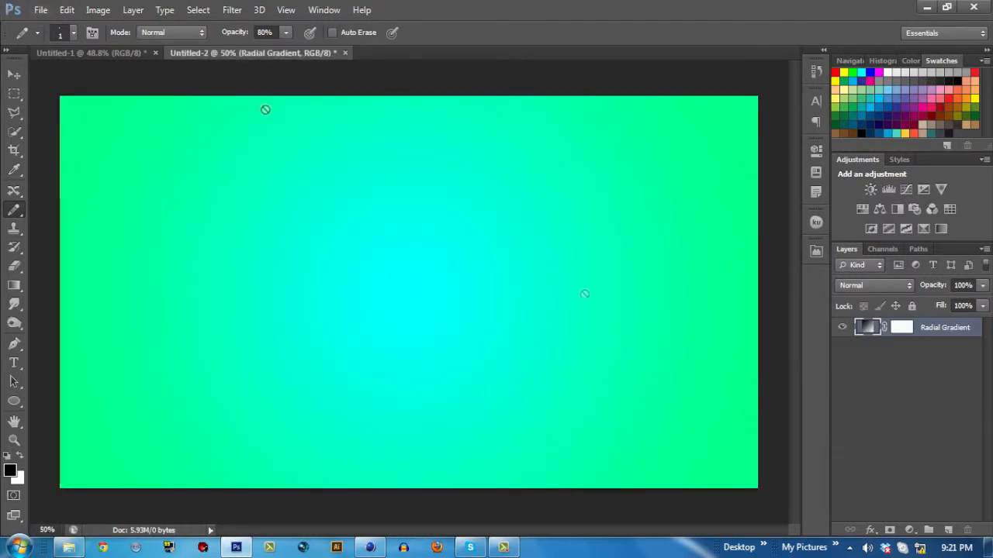
Add a pattern fill layer named Stripes above the radial gradient.
click(98, 9)
mouse_move(133, 9)
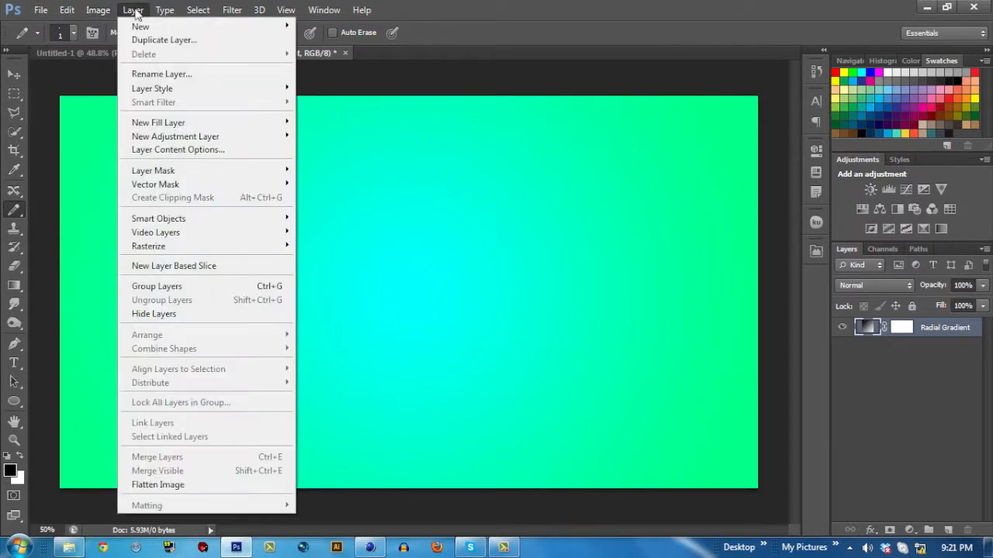
mouse_move(179, 123)
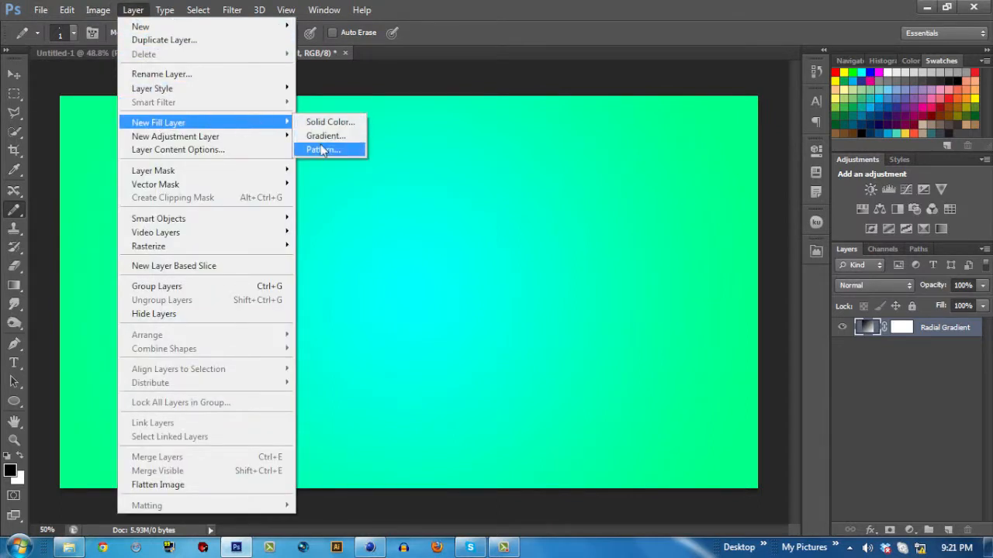
click(320, 147)
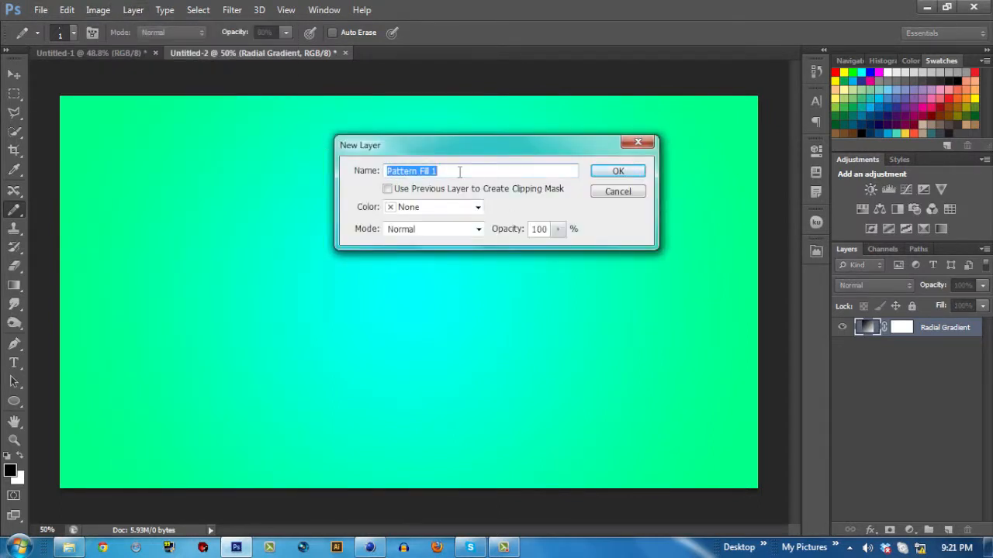
text(Stripe)
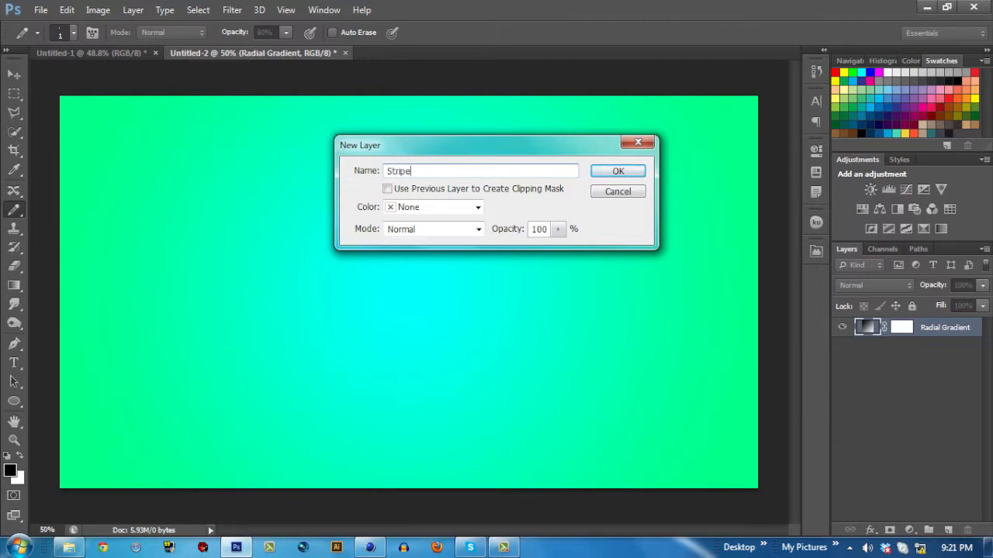
key(Return)
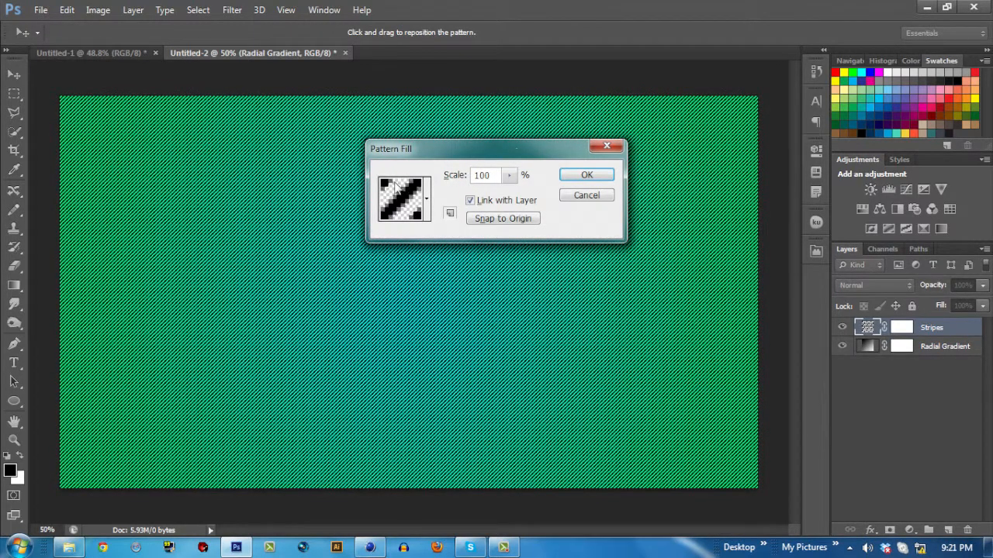
Fill the Stripes layer with the newly defined diagonal pattern at a scale of 255%.
click(418, 190)
click(332, 266)
click(356, 266)
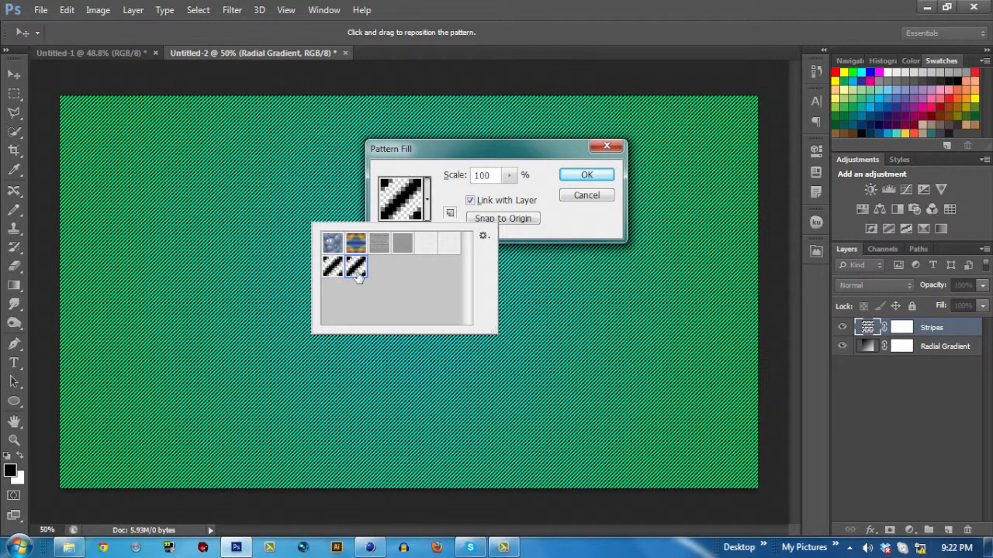
click(405, 186)
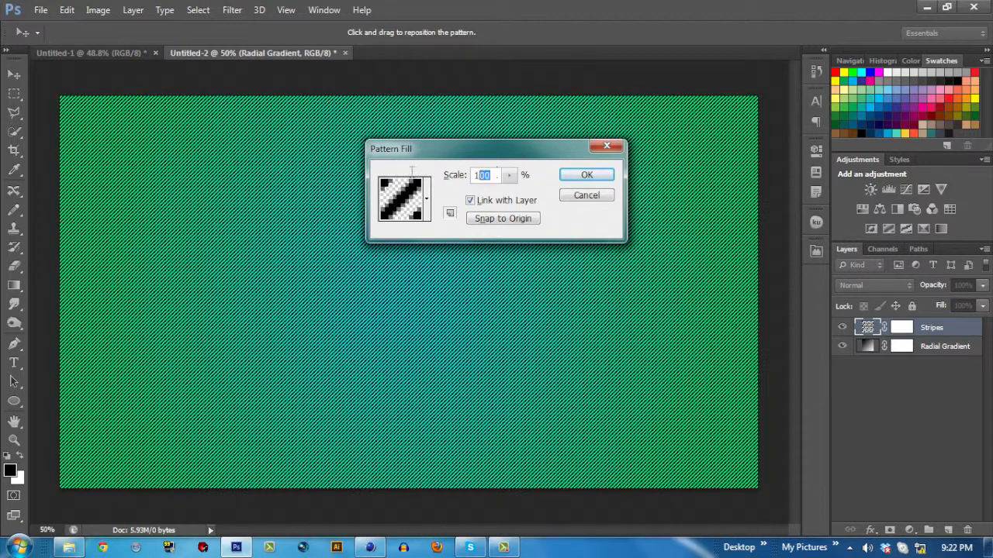
text(250)
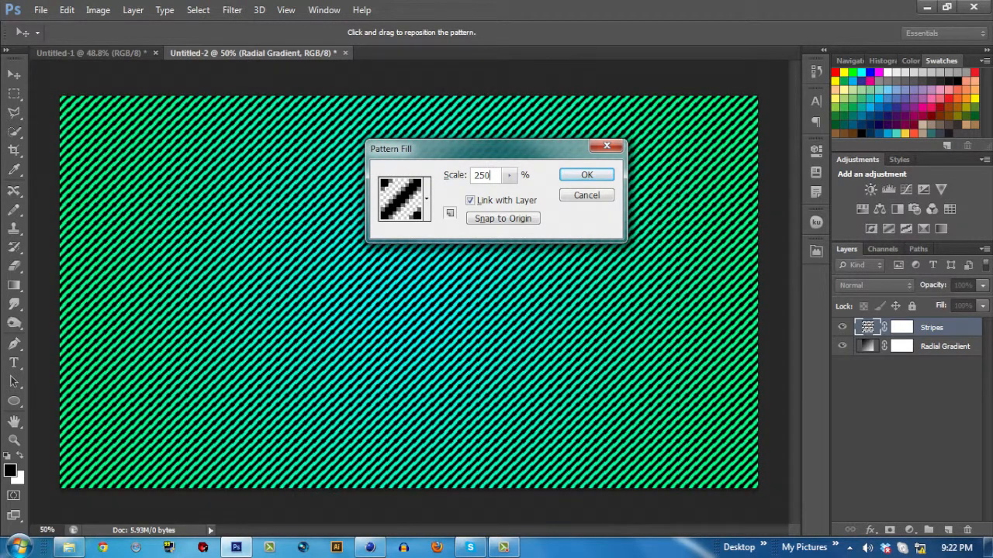
key(BackSpace)
text(5)
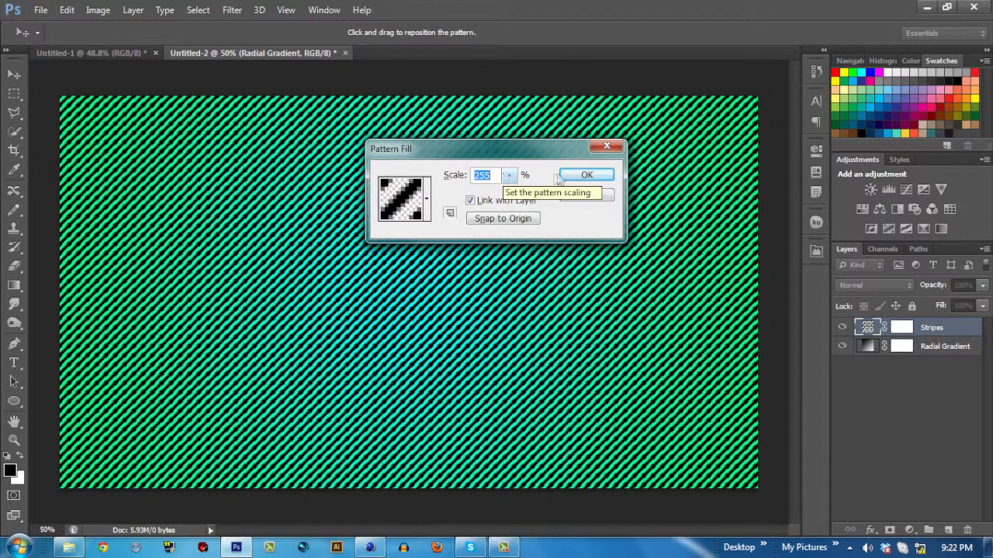
click(584, 175)
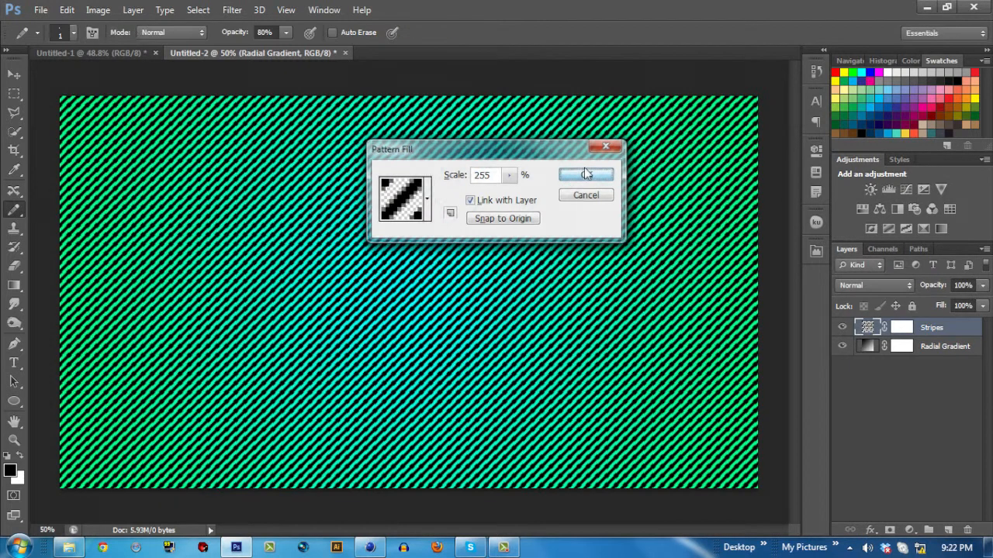
Set the Stripes layer's blend mode to Overlay.
click(884, 287)
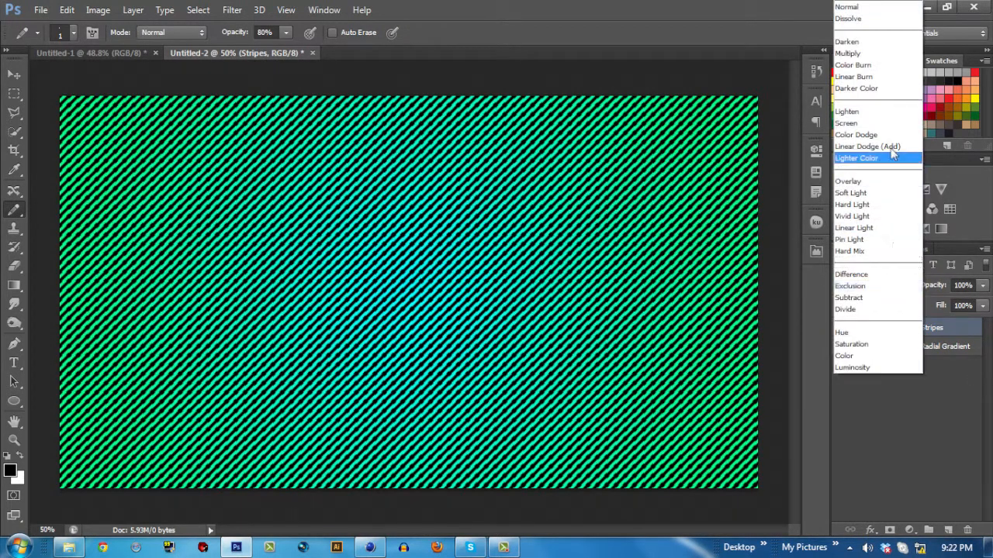
click(867, 183)
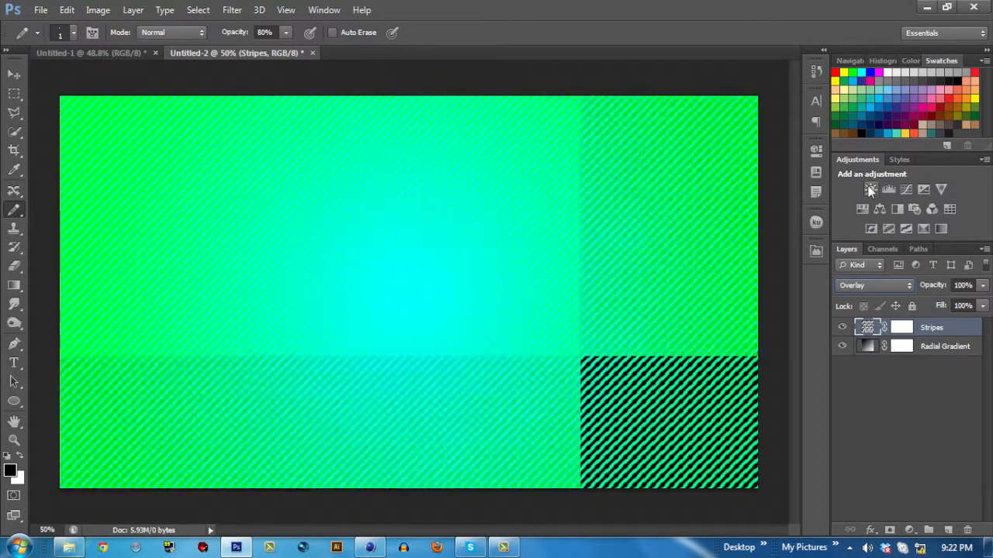
Try the other blend modes on the Stripes layer up to Color Burn, and return it to Overlay.
key(Up)
key(Up)
key(Up)
key(Up)
key(Up)
key(Up)
key(Up)
key(Up)
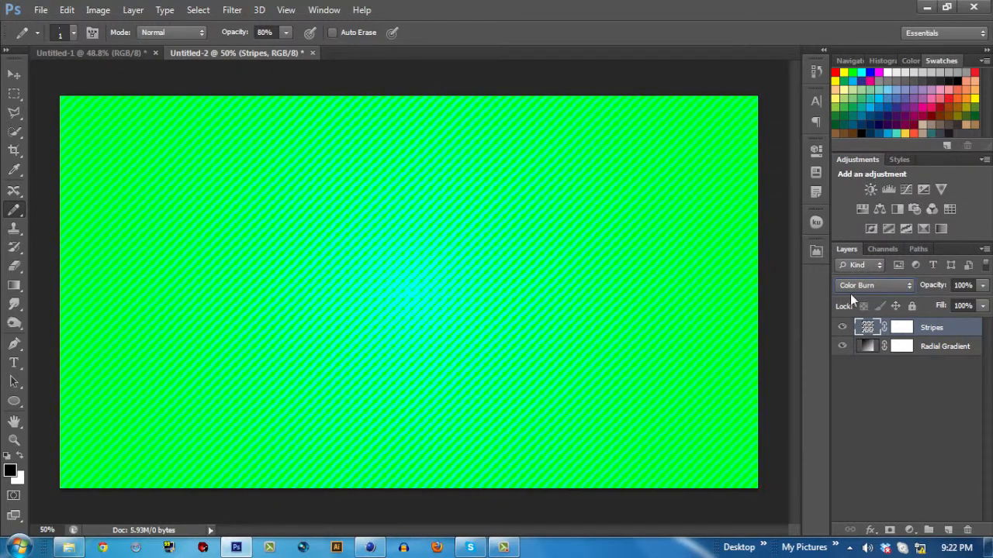
click(852, 286)
click(852, 182)
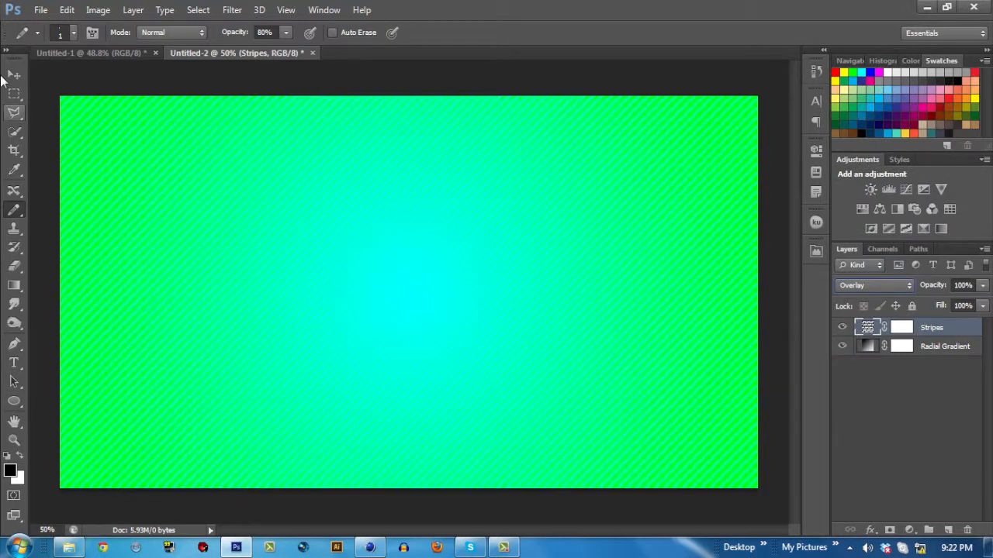
Convert the Radial Gradient and Stripes layers together into a single smart object.
click(13, 439)
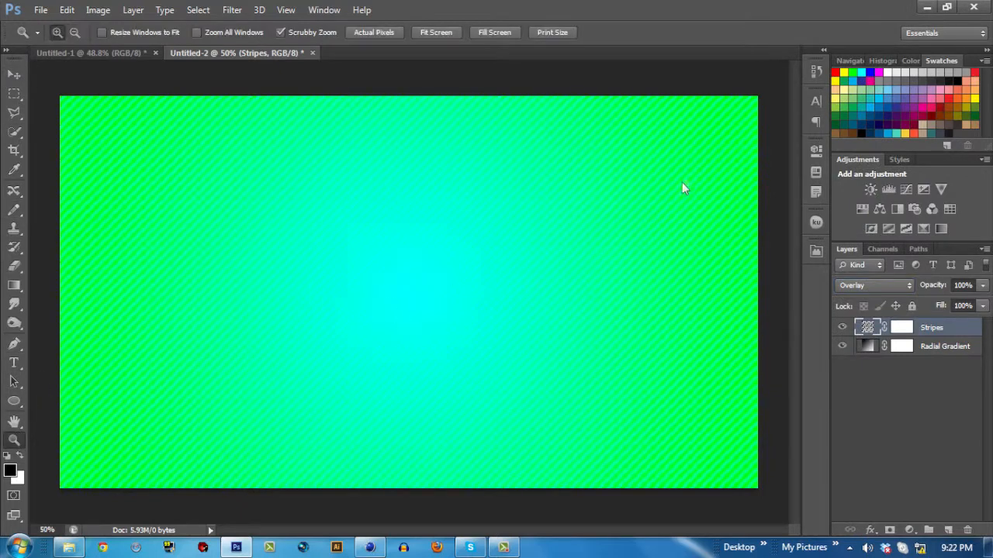
drag(693, 151, 271, 381)
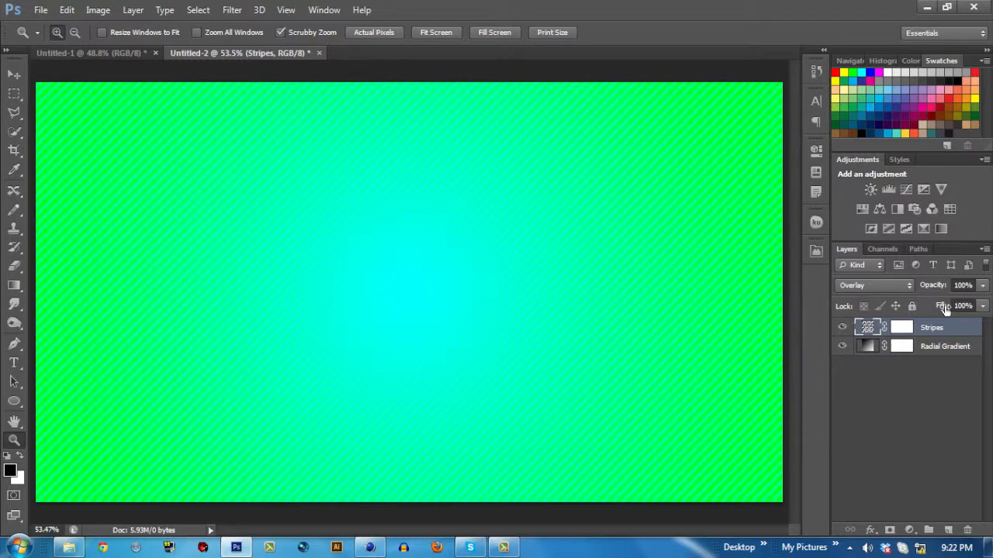
click(936, 346)
shift+click(955, 330)
right_click(955, 330)
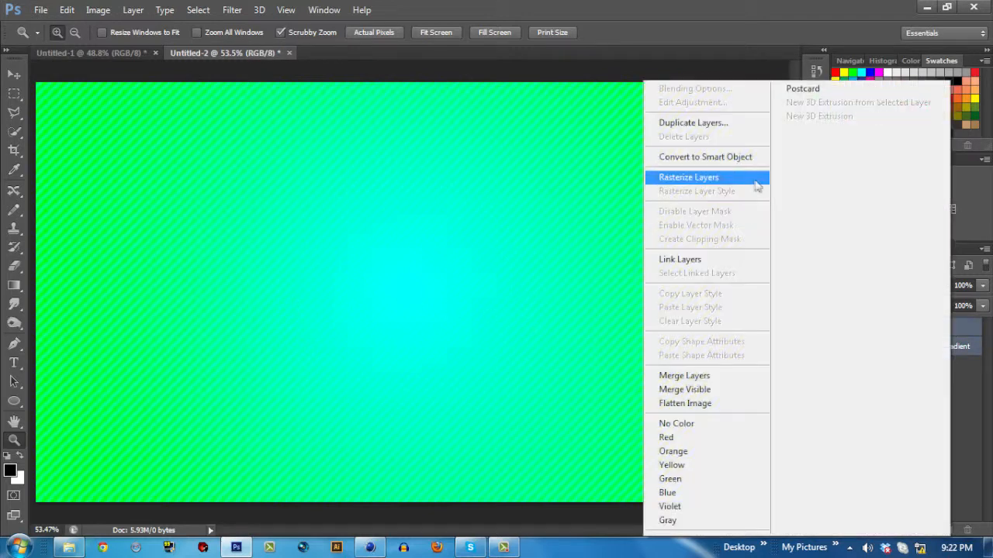
click(748, 157)
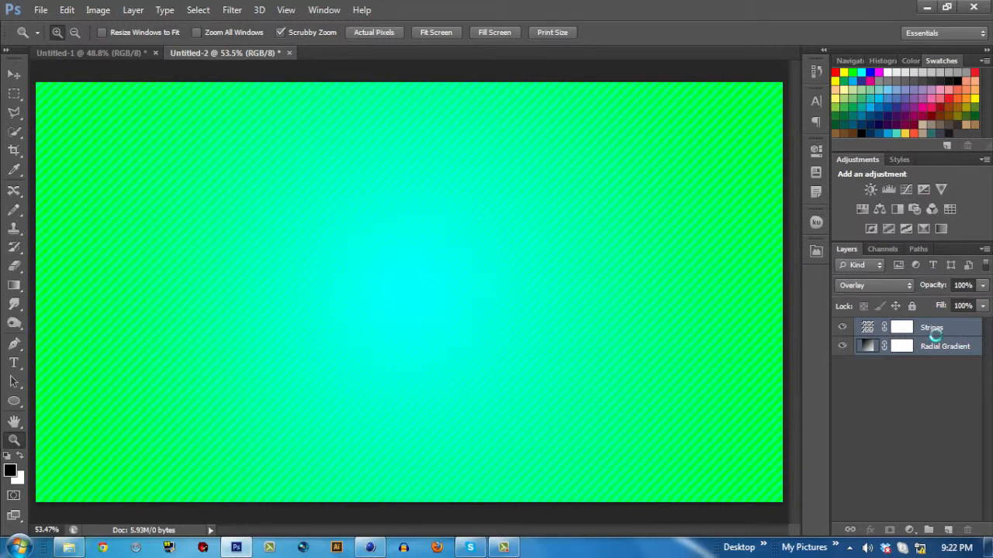
right_click(918, 325)
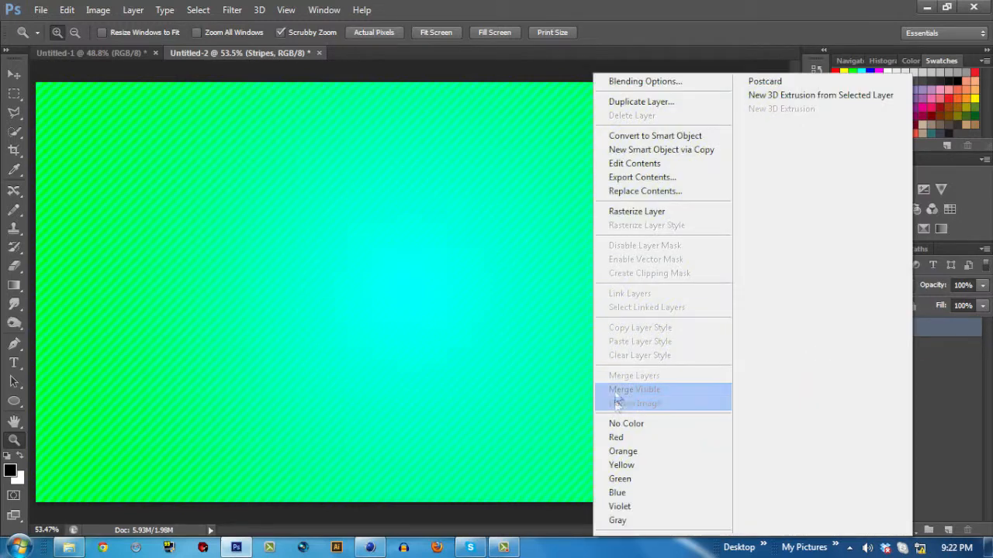
click(932, 382)
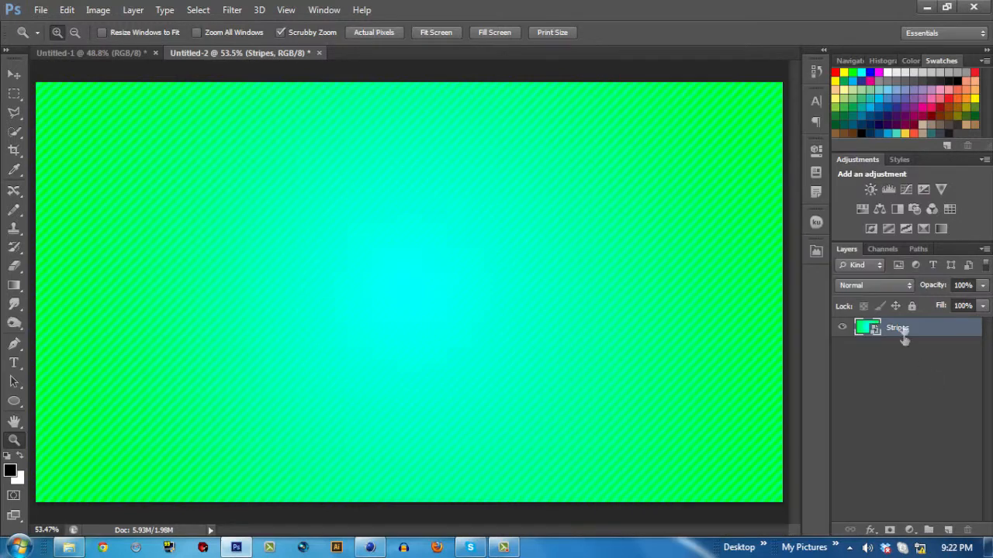
Draw an S-shaped Pen path across the middle of the canvas, running from beyond its left edge to beyond its right edge.
click(14, 344)
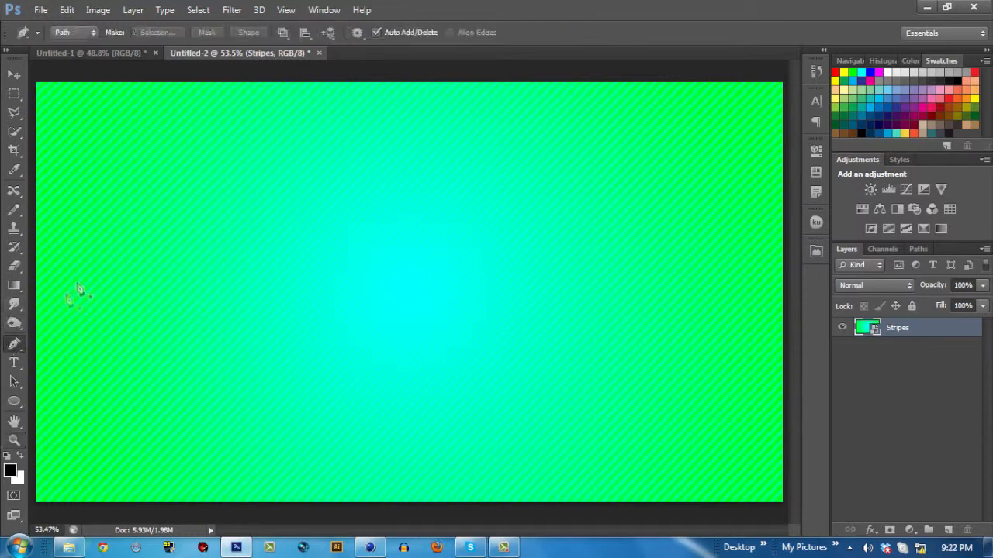
scroll(148, 175, down, 2)
scroll(144, 237, up, 1)
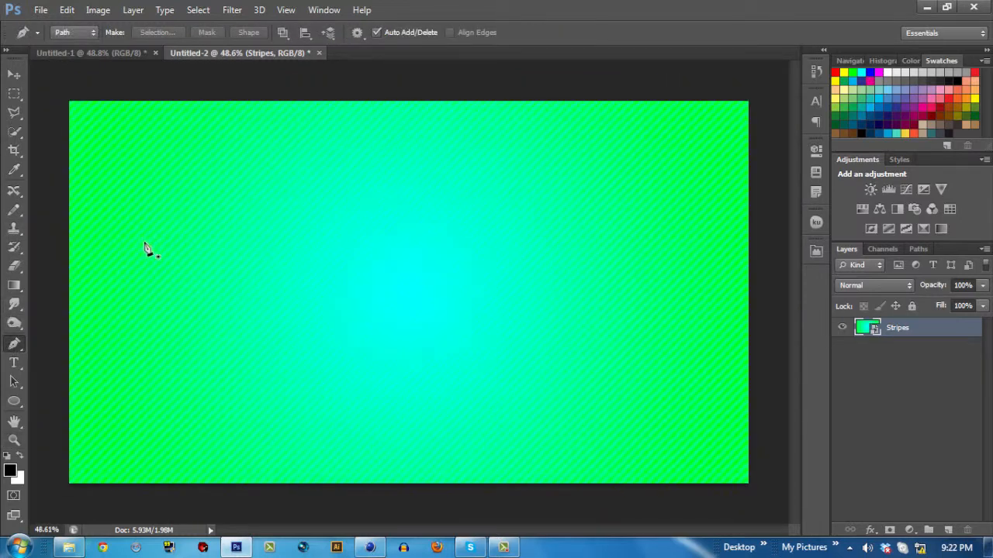
click(52, 274)
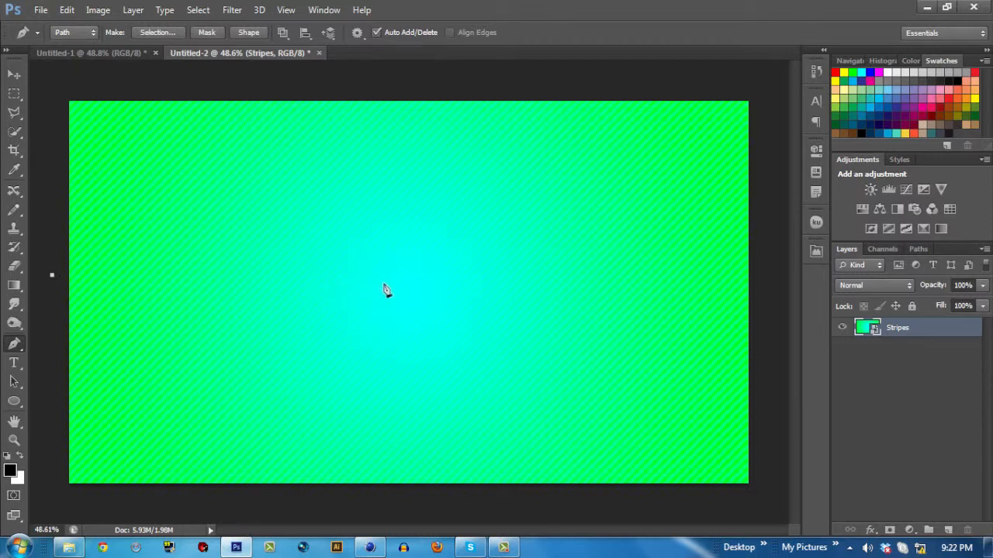
drag(384, 299, 548, 371)
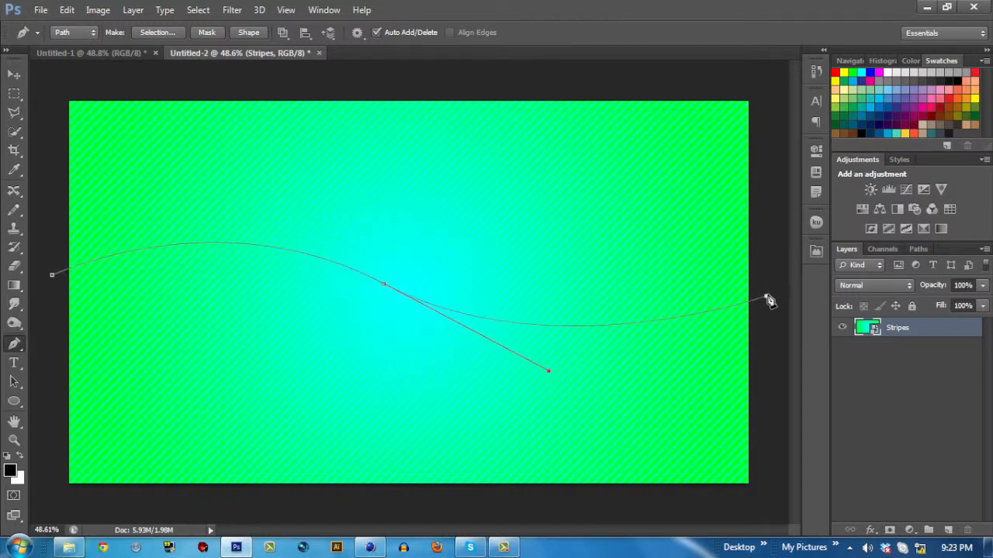
drag(765, 296, 783, 283)
Extend the path below the first curve with a roughly parallel wave back to the left edge, and close it into a band.
click(776, 385)
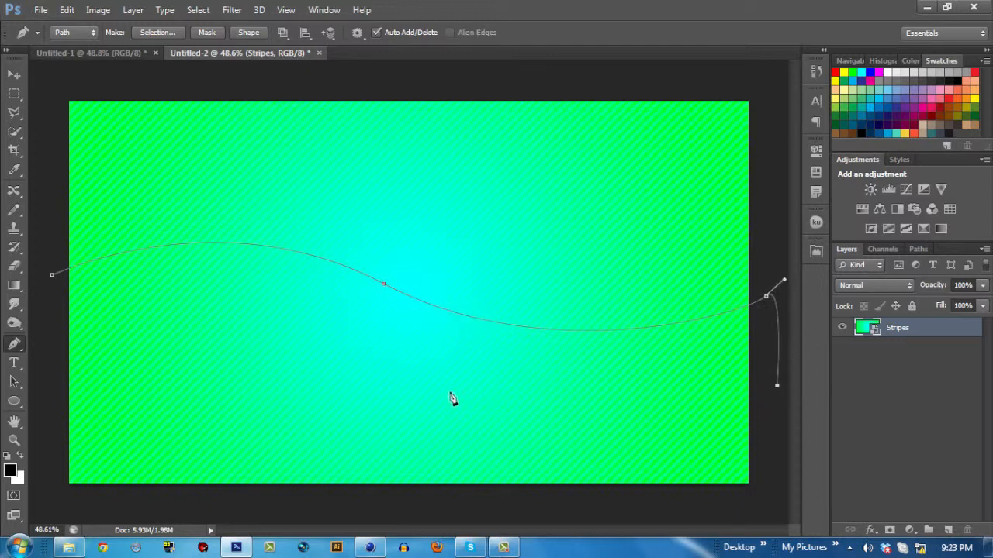
click(385, 378)
drag(386, 378, 387, 411)
drag(379, 313, 287, 294)
click(48, 363)
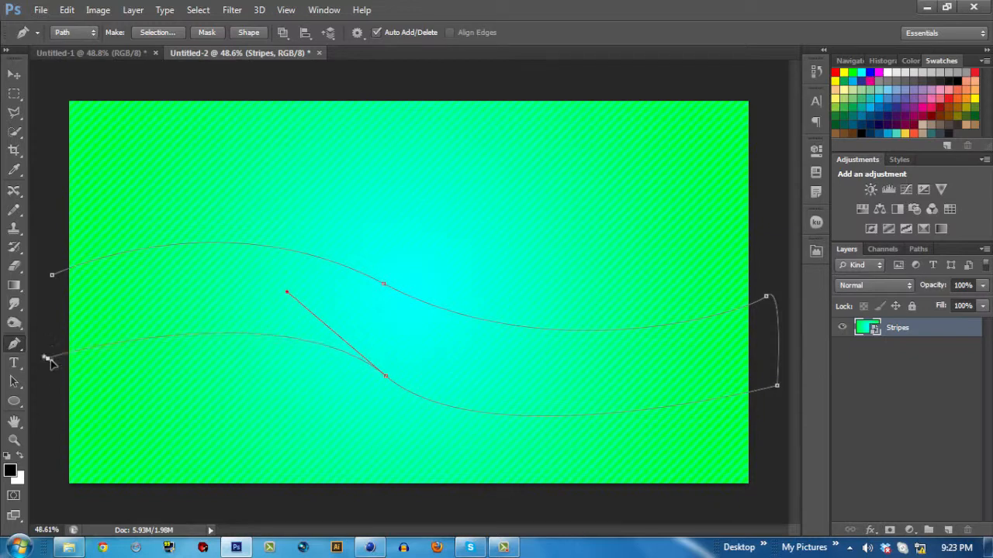
drag(48, 359, 46, 380)
click(53, 276)
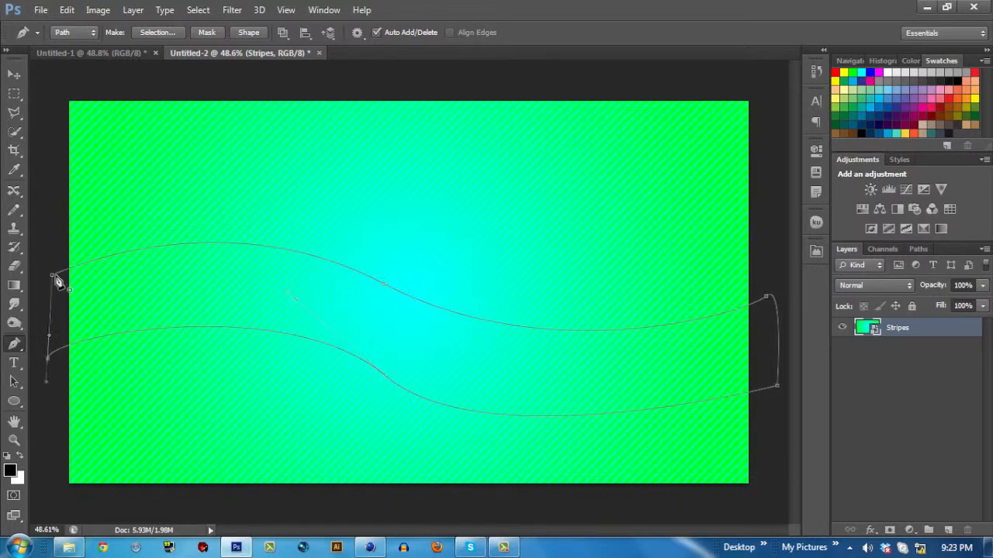
Make a selection from the wave path with a 0 pixel feather and copy the selected area to a new layer.
click(160, 35)
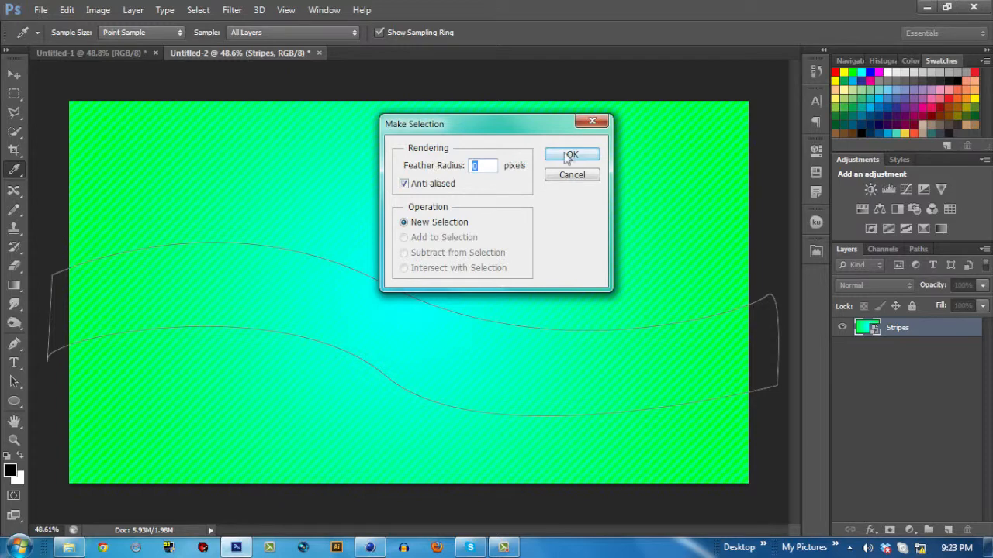
click(570, 157)
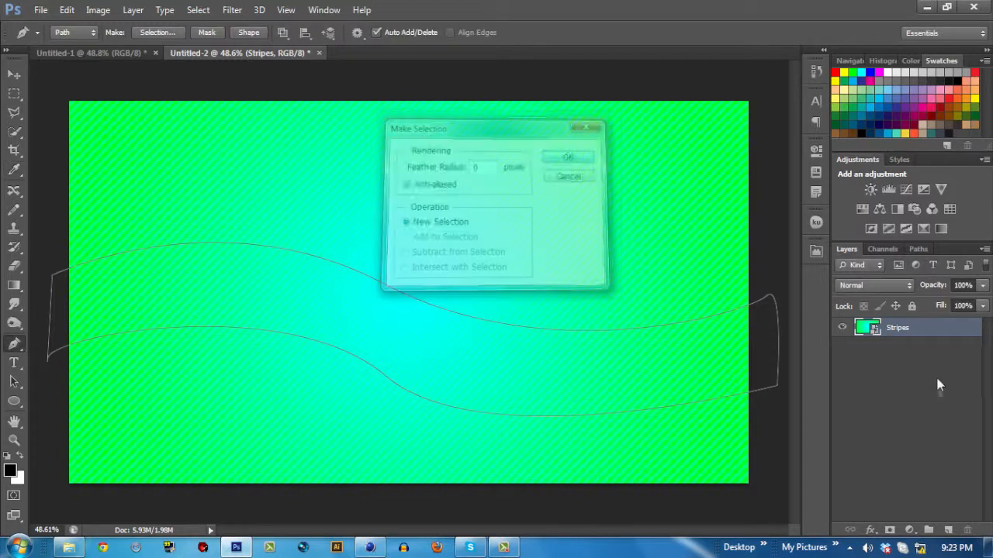
click(16, 94)
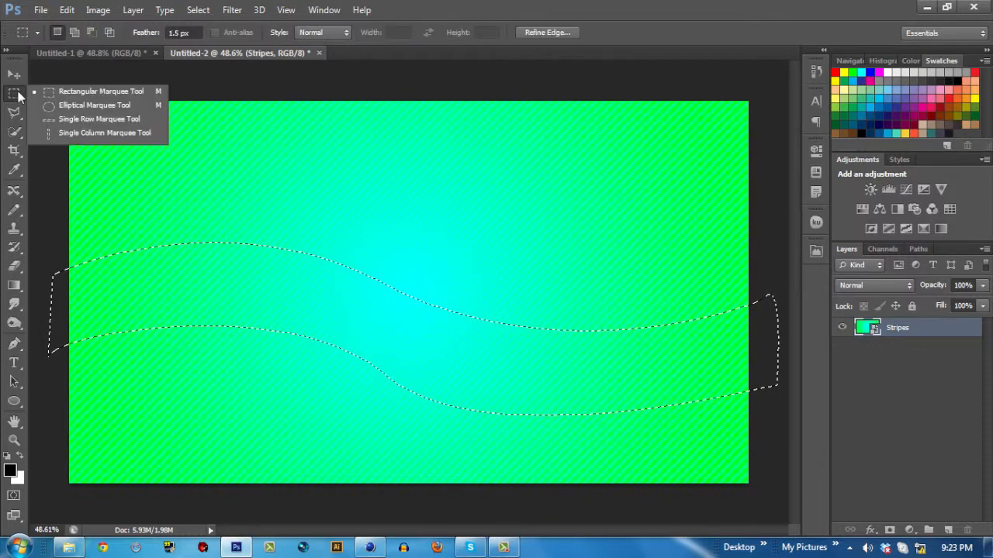
click(20, 96)
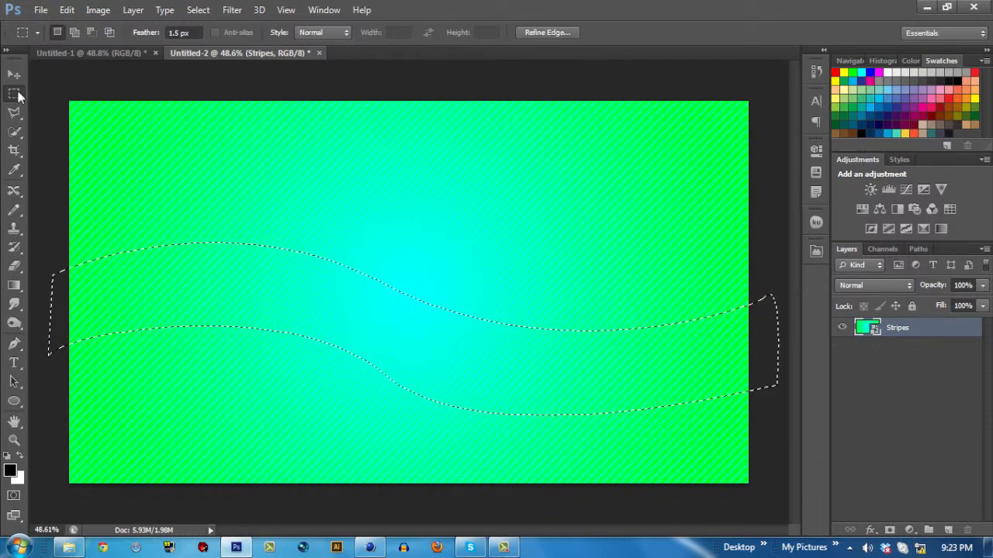
right_click(437, 350)
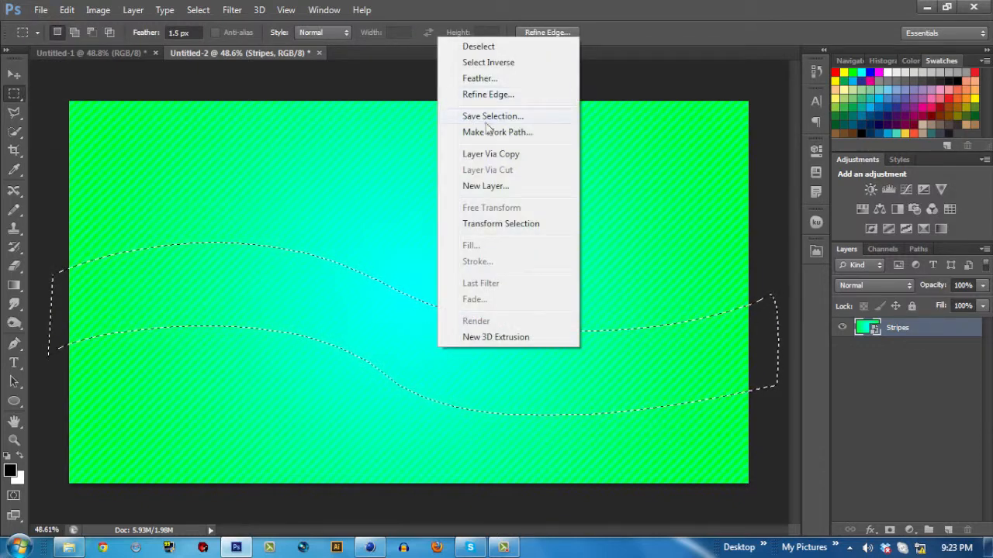
click(535, 154)
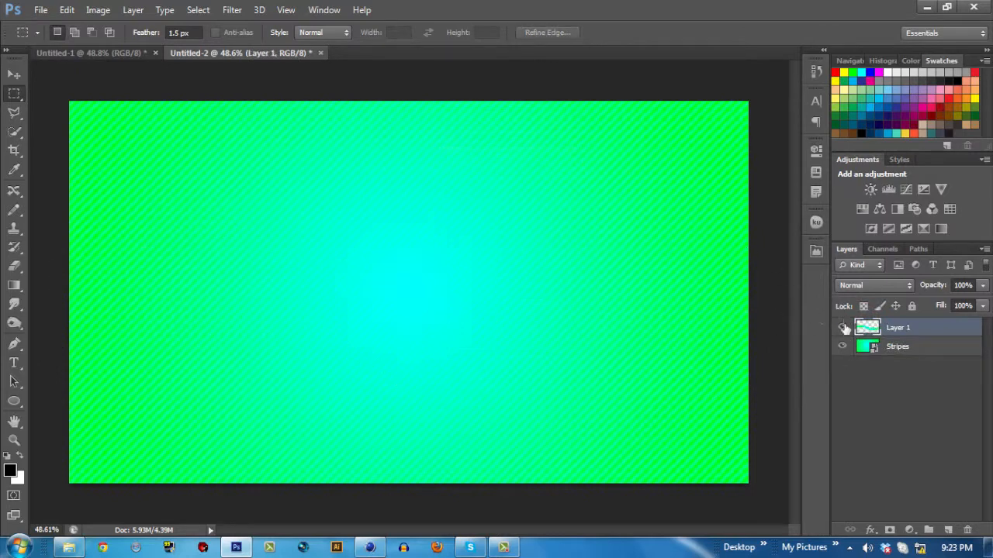
Toggle the visibility of the Stripes layer to inspect the wave-shaped copy on its own.
click(843, 347)
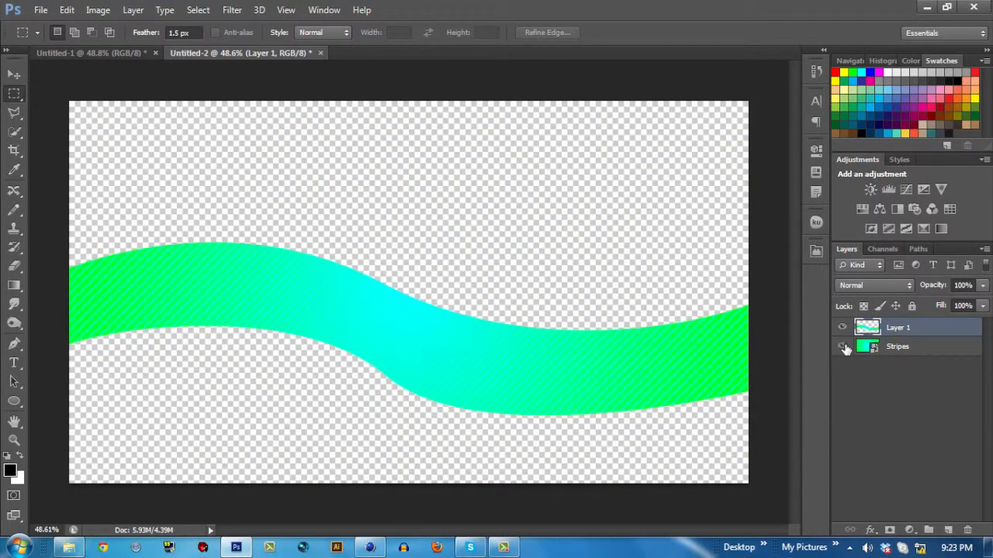
click(843, 347)
click(843, 346)
click(844, 347)
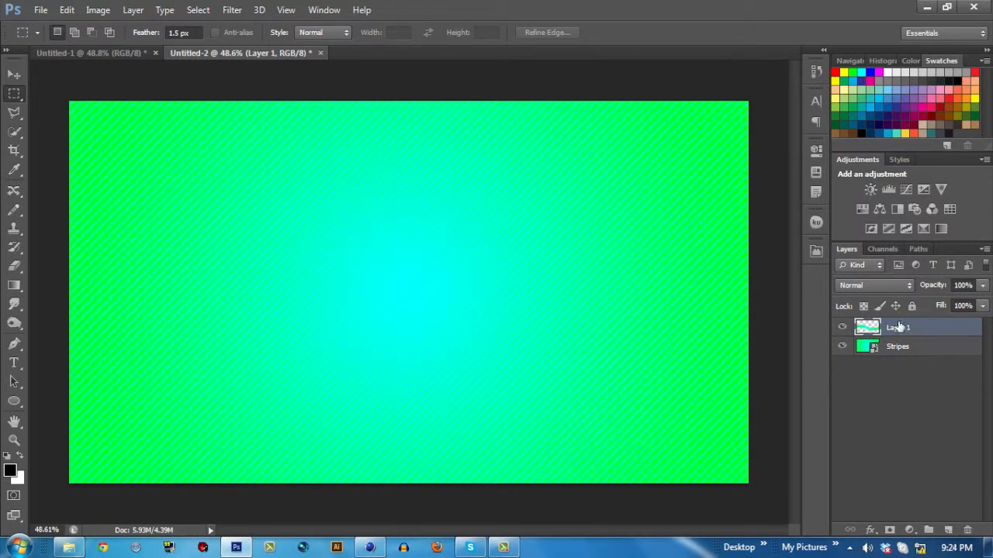
Add an Inner Shadow to the wave layer with Normal blend mode, 100% opacity, a 160° angle and 100 px size.
right_click(898, 327)
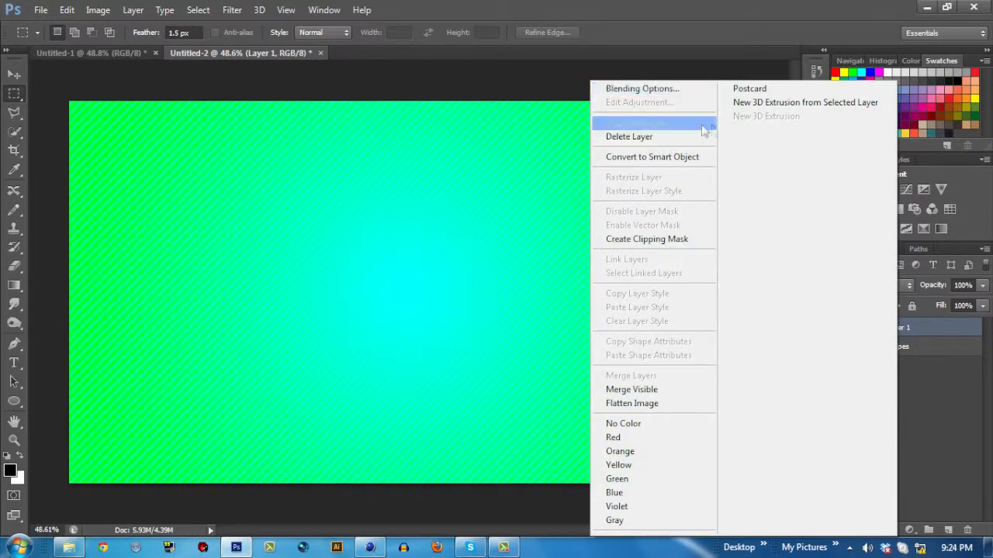
click(642, 88)
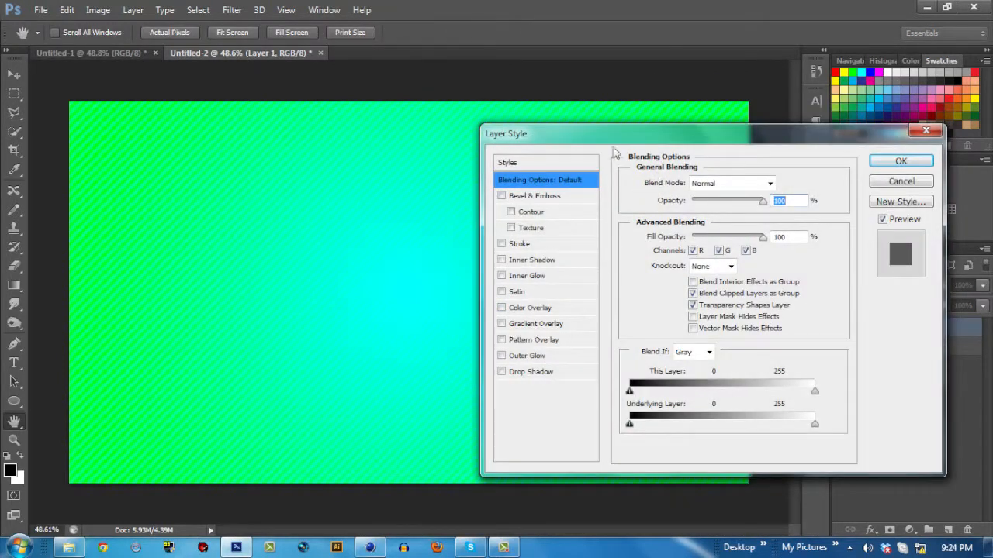
drag(629, 137, 562, 134)
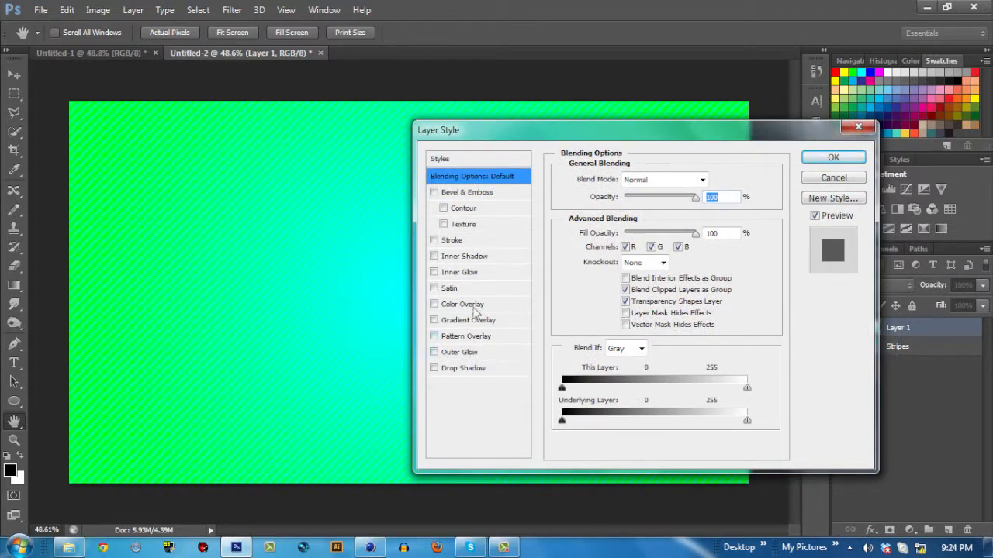
click(469, 257)
click(663, 180)
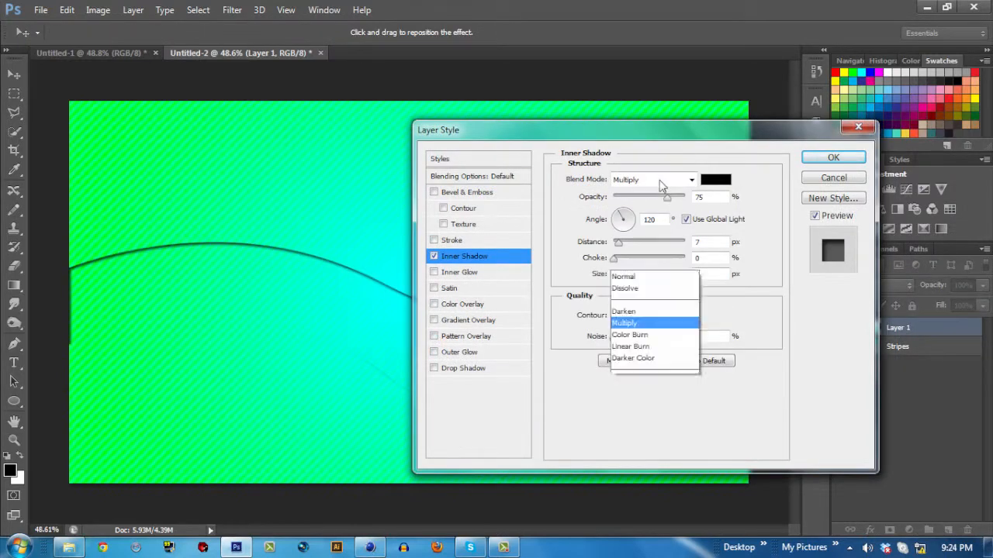
click(628, 7)
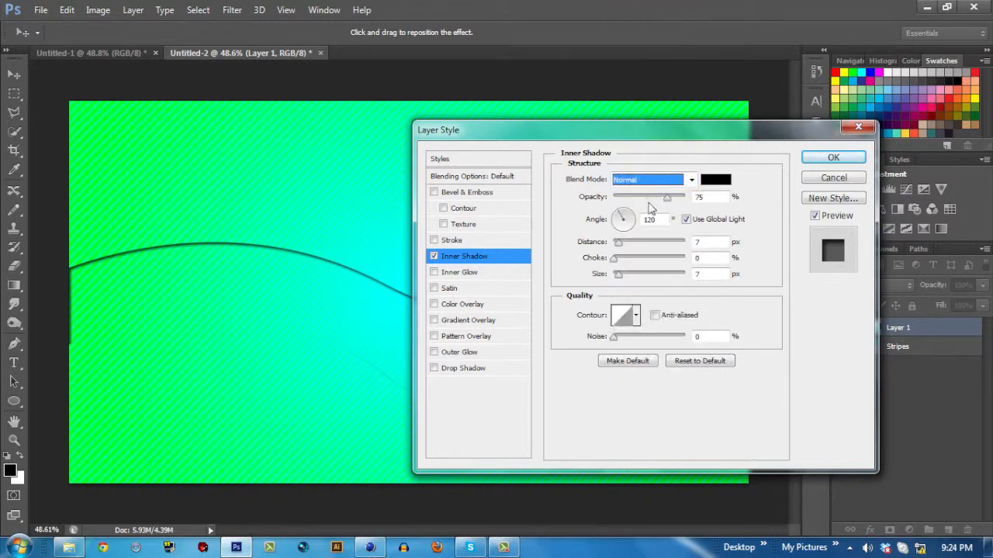
drag(674, 196, 689, 199)
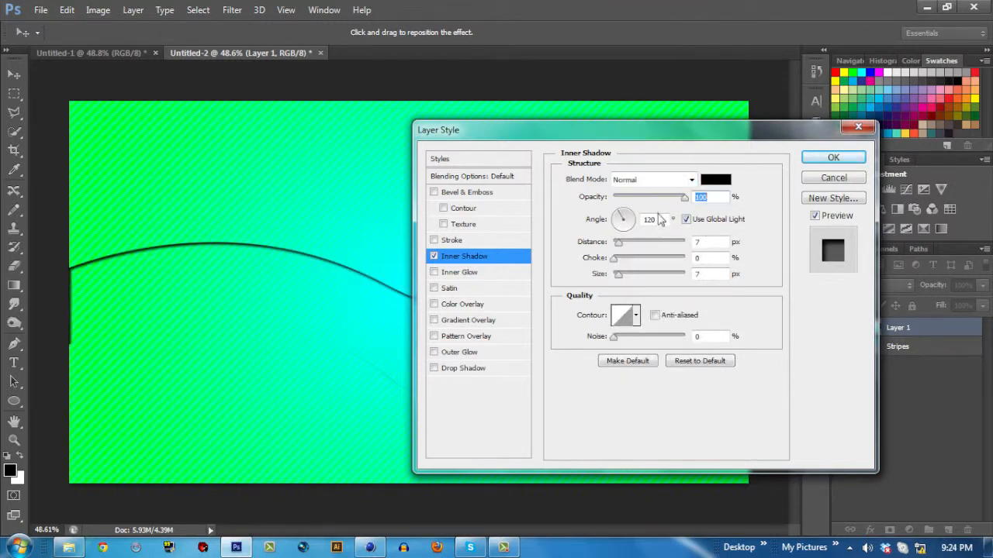
drag(620, 221, 610, 217)
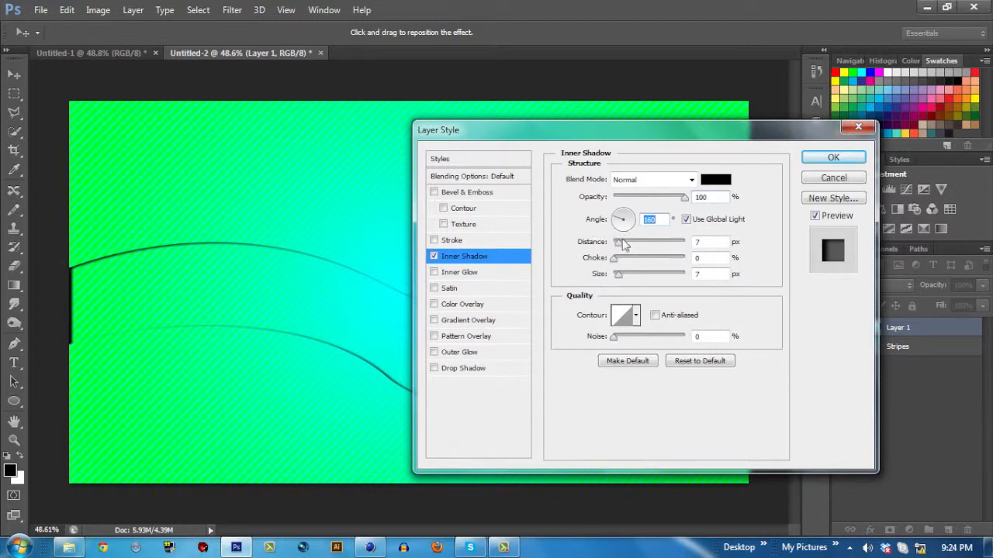
drag(620, 278, 636, 280)
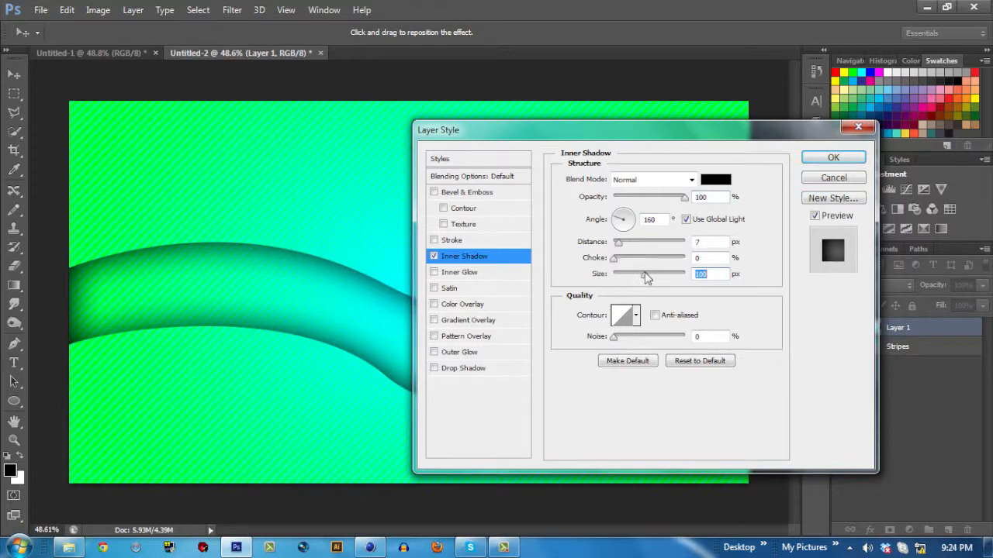
drag(618, 137, 414, 179)
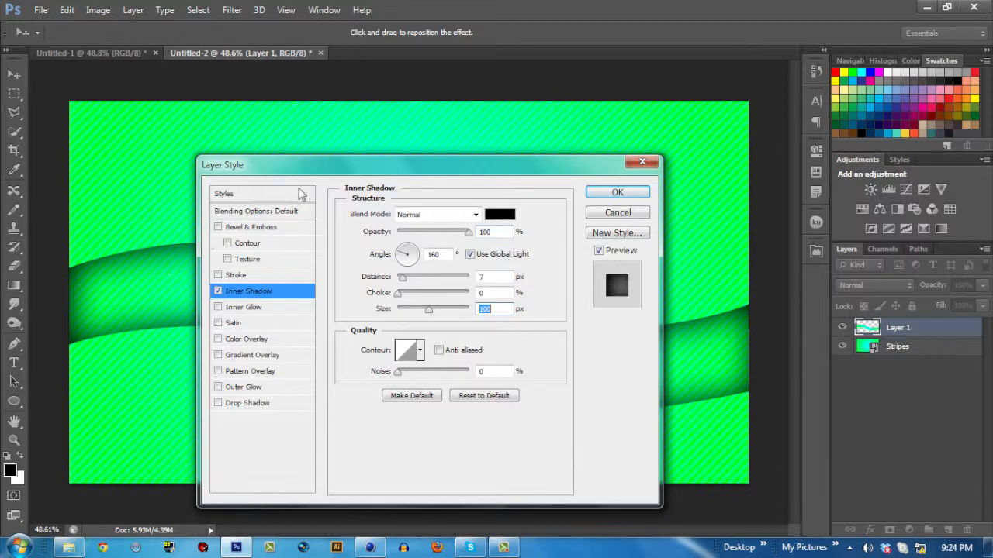
click(617, 192)
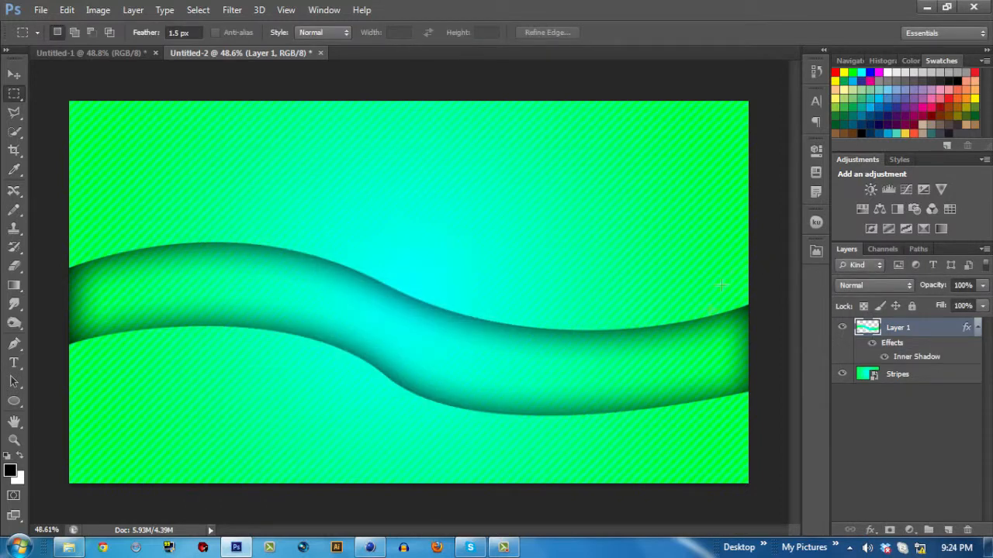
Stretch the wave layer horizontally to about 104.64% so both of its ends extend beyond the canvas edges.
key(ctrl+t)
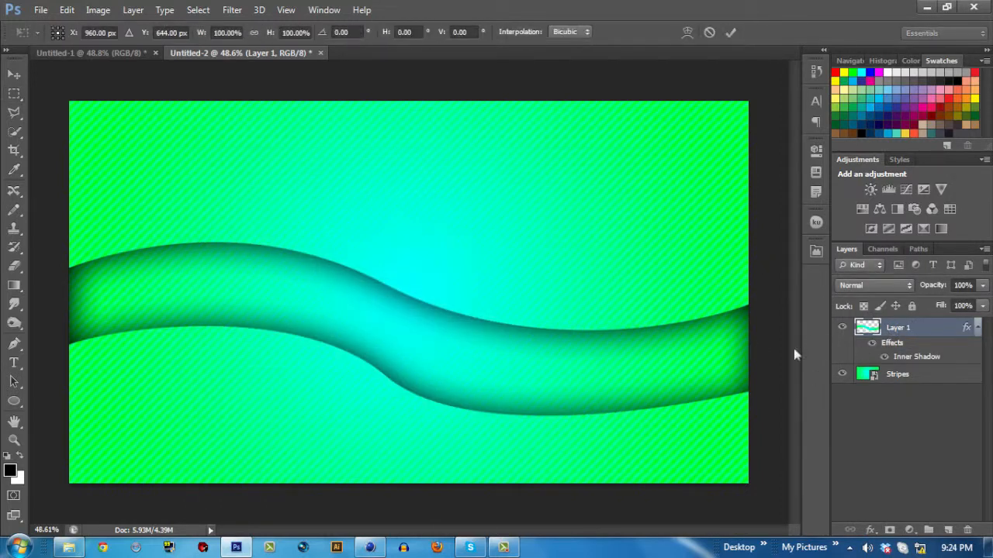
key(ctrl+0)
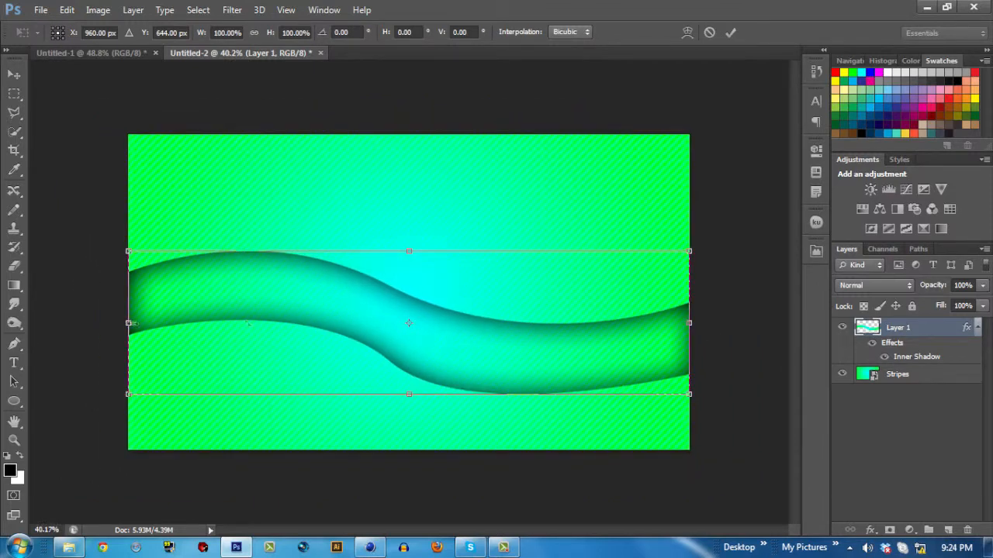
mouse_move(126, 324)
mouse_down()
mouse_move(108, 323)
mouse_move(139, 313)
mouse_move(111, 323)
mouse_up()
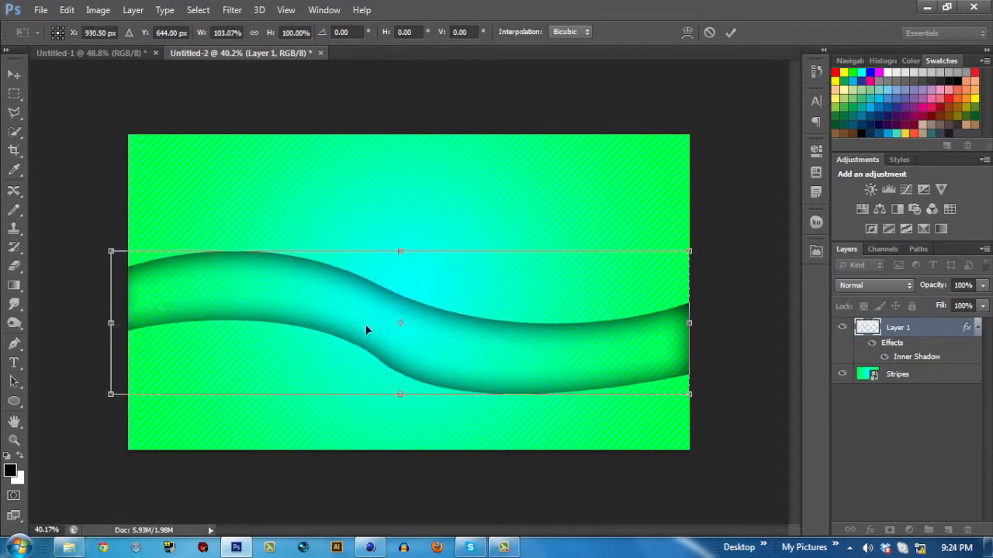
drag(694, 323, 697, 323)
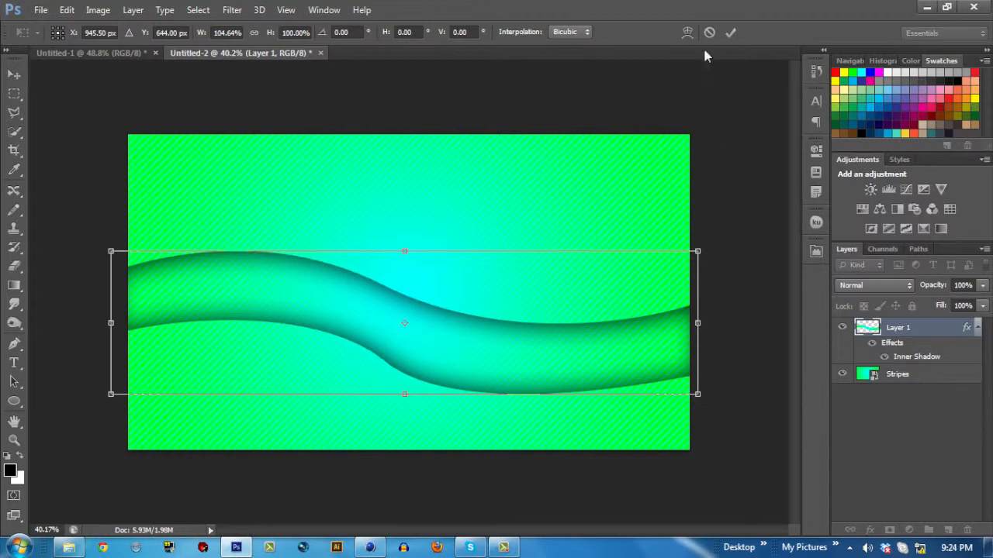
click(729, 32)
key(m)
scroll(494, 288, up, 3)
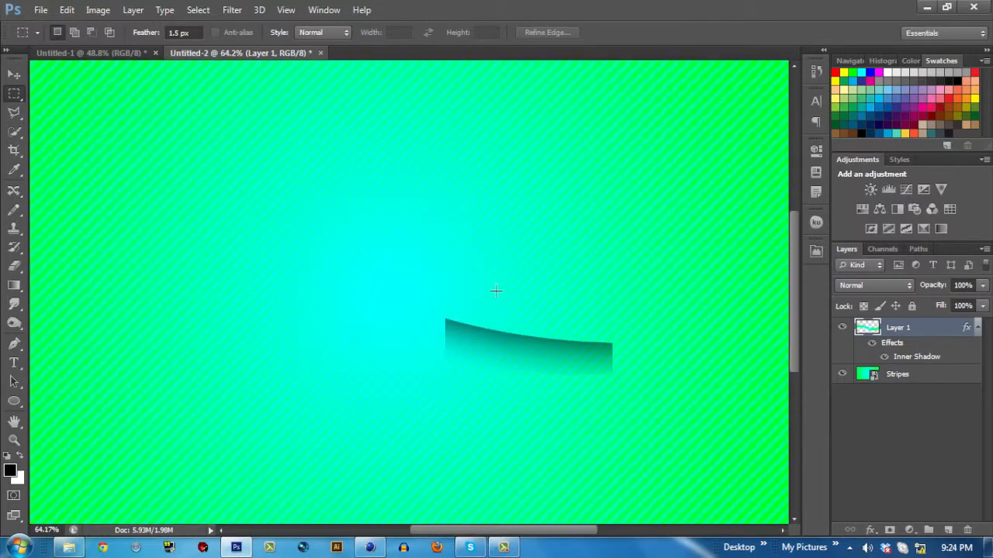
scroll(496, 290, down, 2)
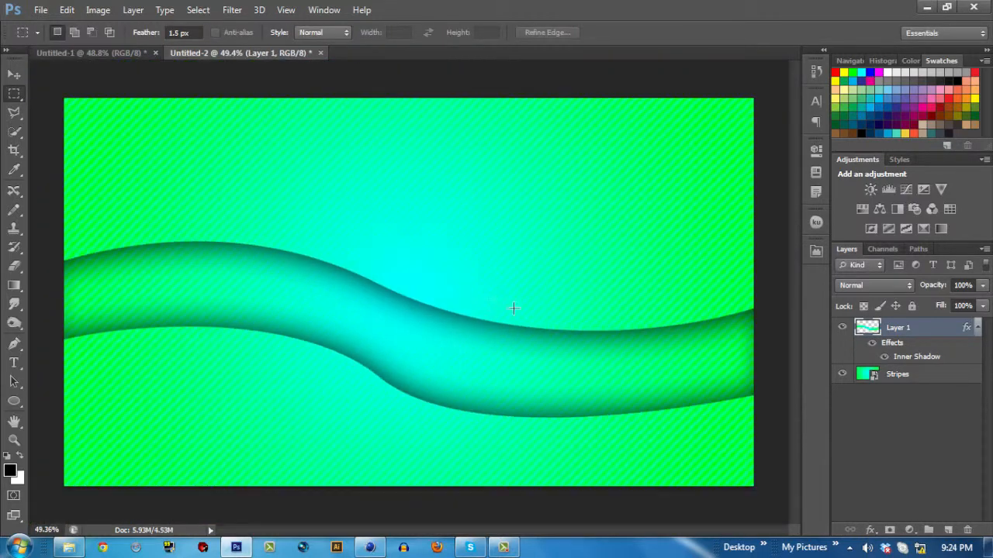
Collapse the effects list of Layer 1 and set the Type tool's font to Bebas Neue.
click(107, 58)
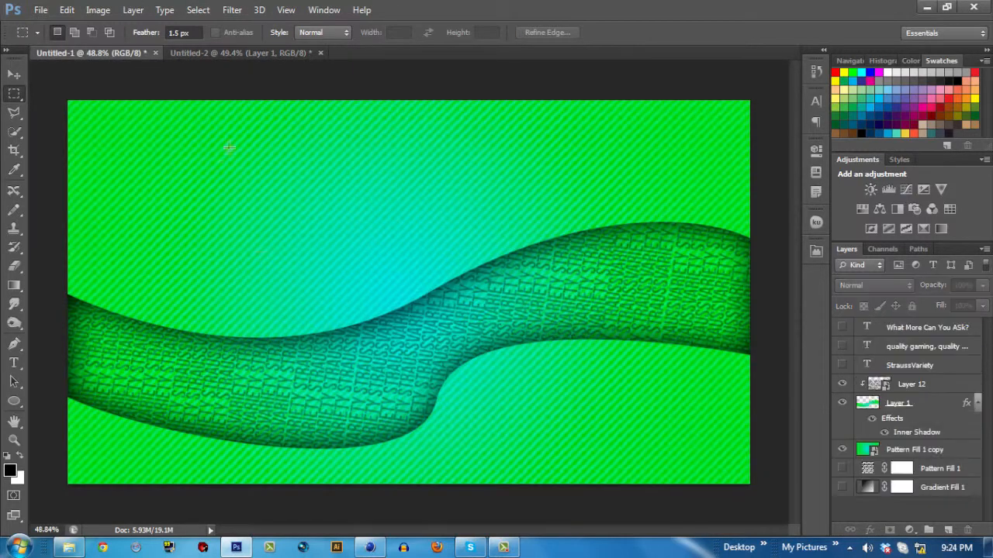
click(244, 56)
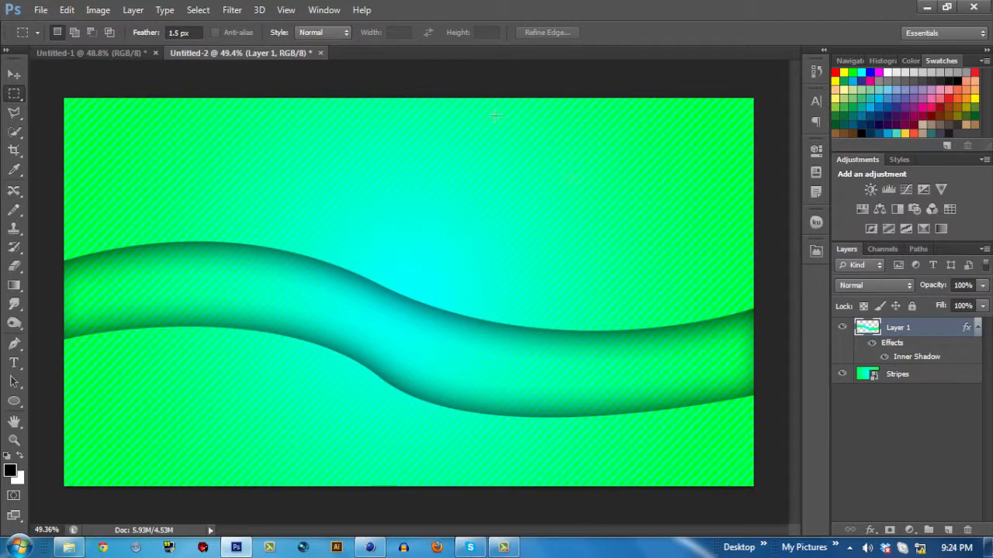
click(977, 329)
click(14, 363)
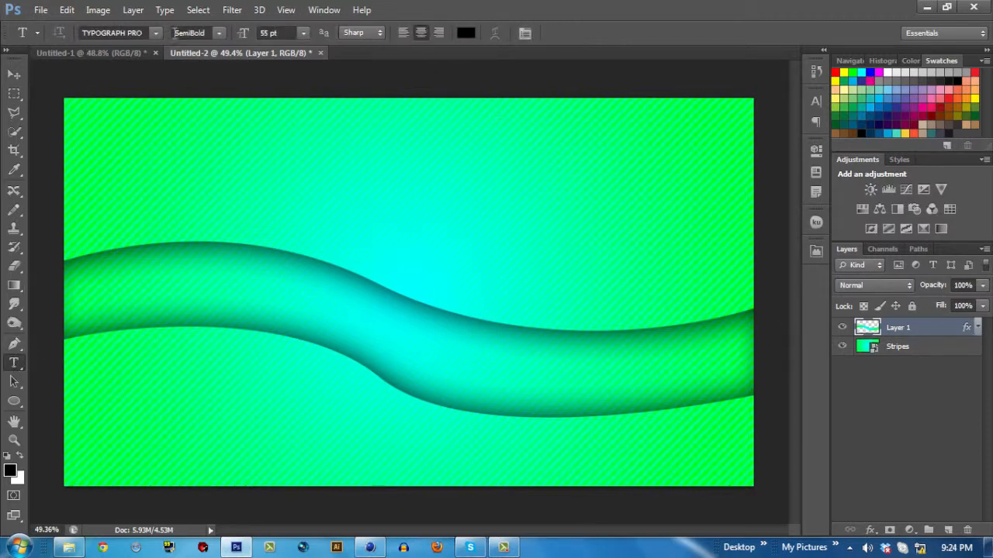
click(156, 32)
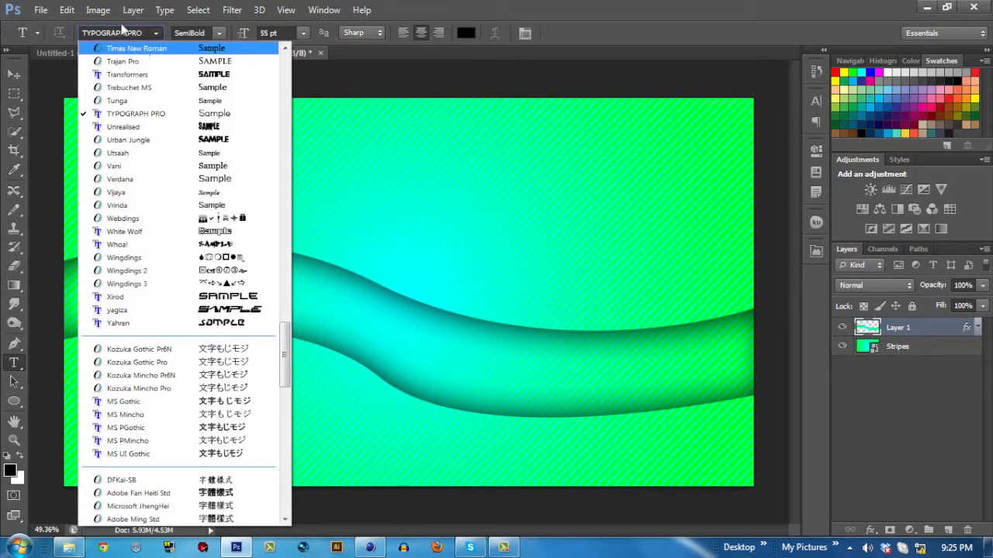
click(122, 31)
text(Be)
key(Return)
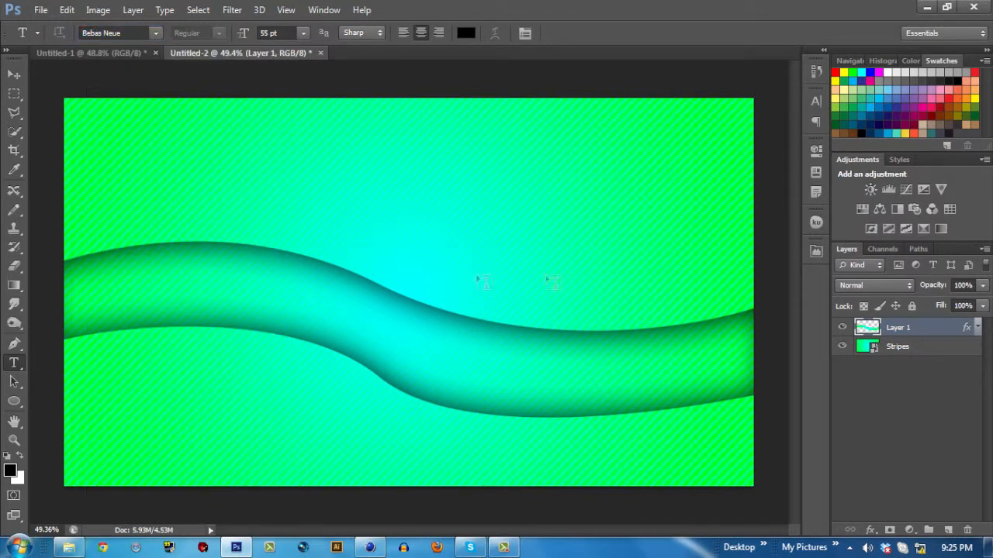
Add a single text line above the wave that repeats "RISE GRAPHICS" four times.
click(288, 195)
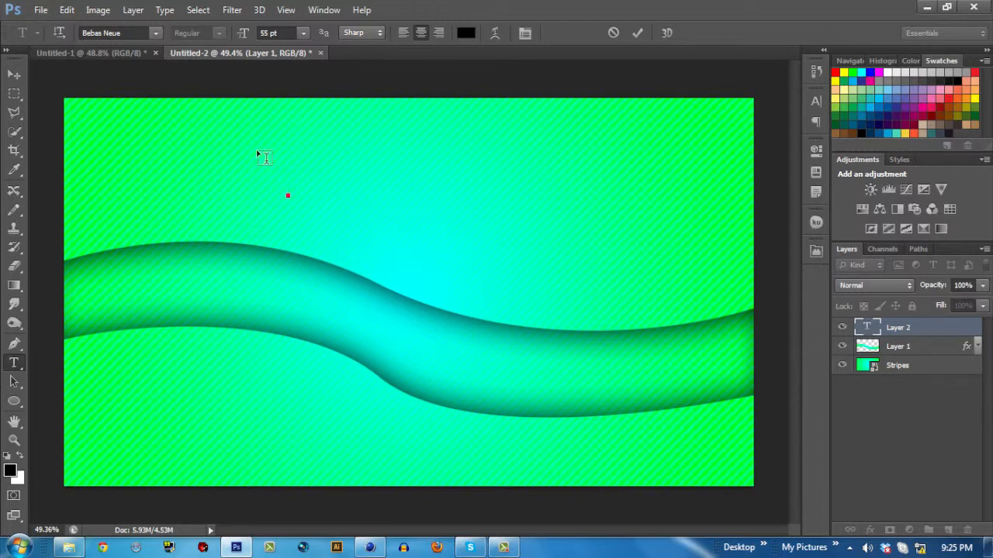
text(RISE GRAPHICS)
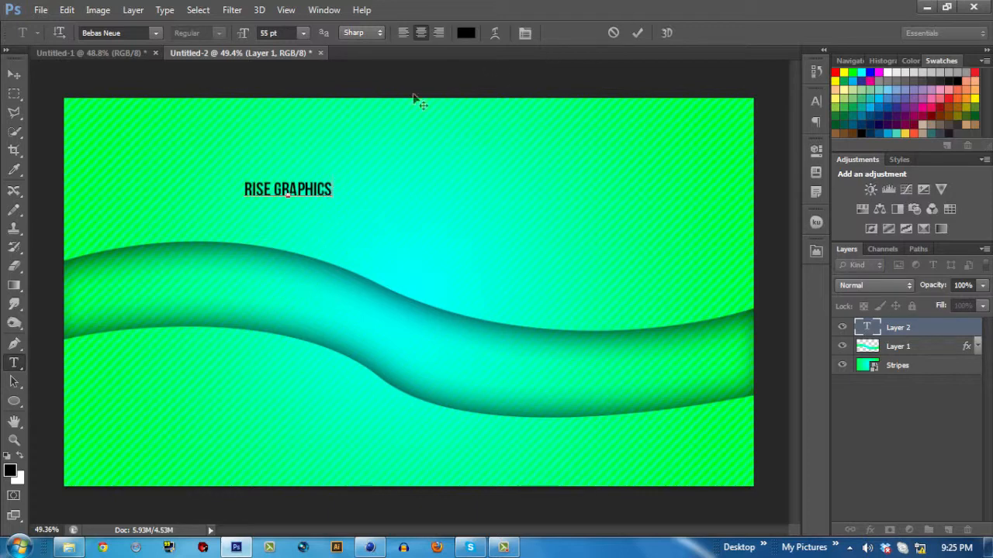
drag(338, 188, 207, 184)
key(ctrl+c)
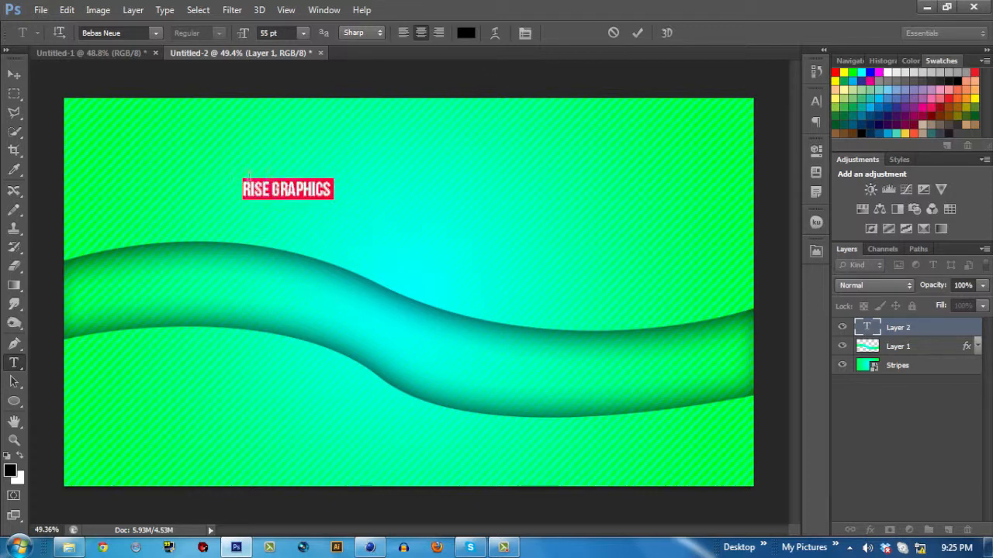
click(335, 188)
key(ctrl)
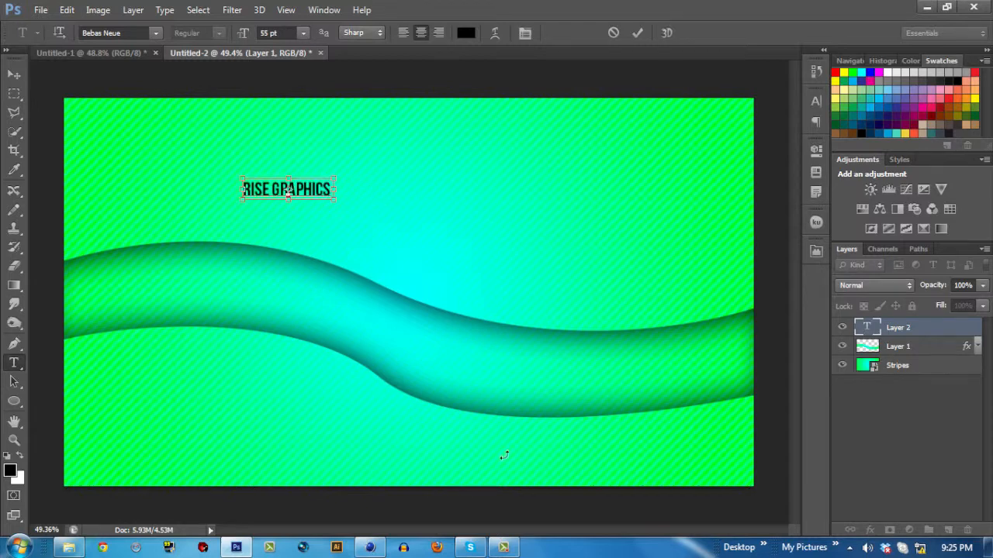
key(ctrl+v)
key(ctrl+v)
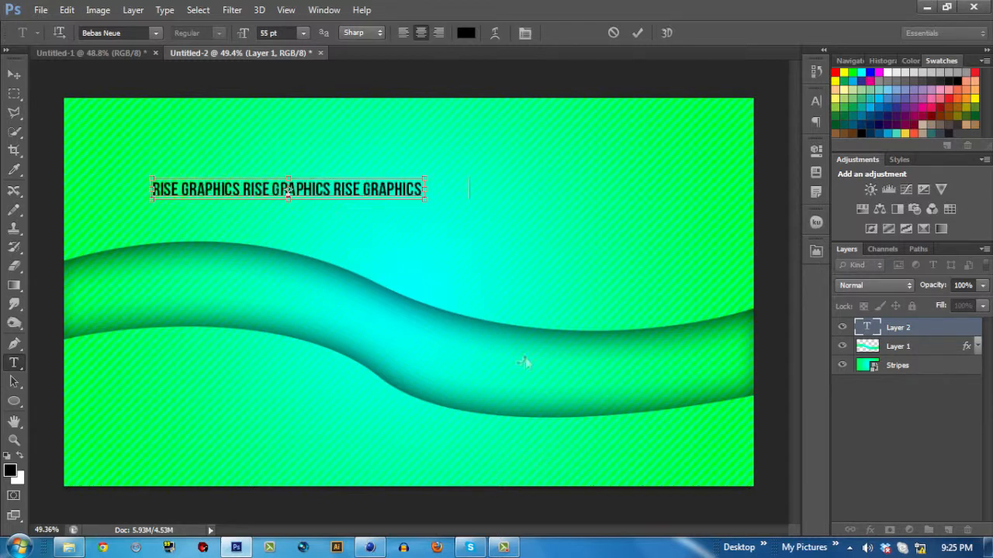
key(ctrl+v)
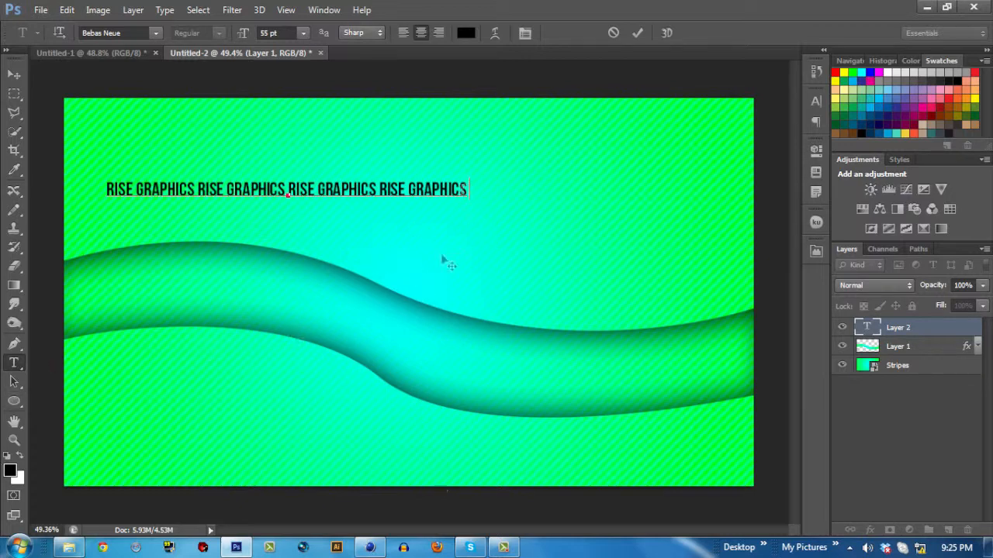
click(638, 33)
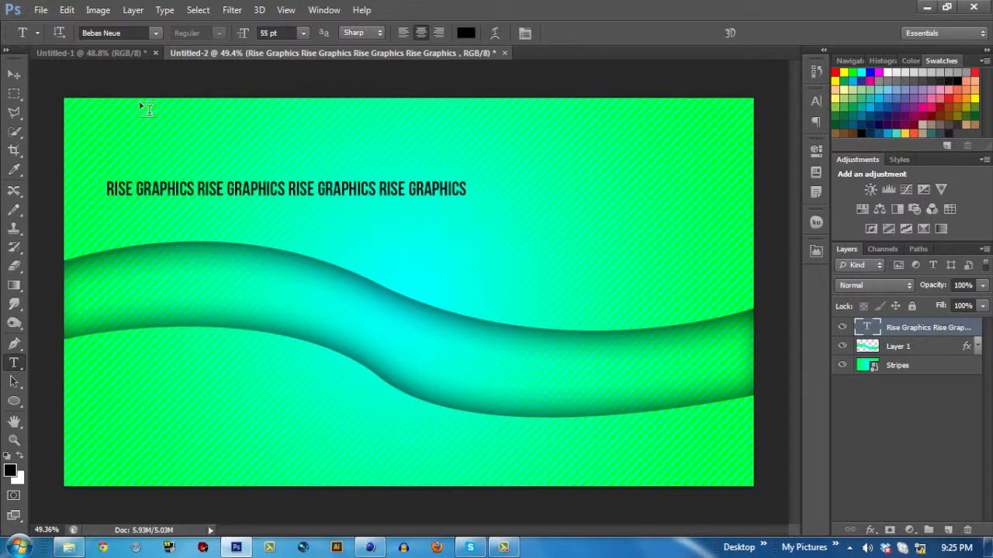
Rotate the text line to a steep upward diagonal and position it across the left part of the wave.
key(ctrl+t)
drag(473, 205, 387, 38)
click(730, 32)
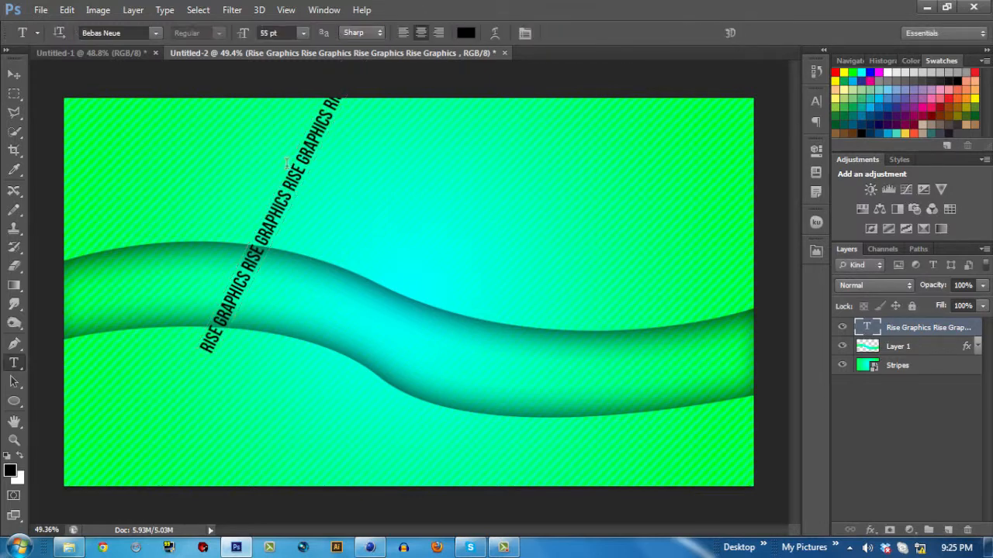
click(14, 72)
drag(310, 155, 252, 242)
Duplicate the rotated text layer and place the copy as a parallel line close beside the original.
right_click(904, 327)
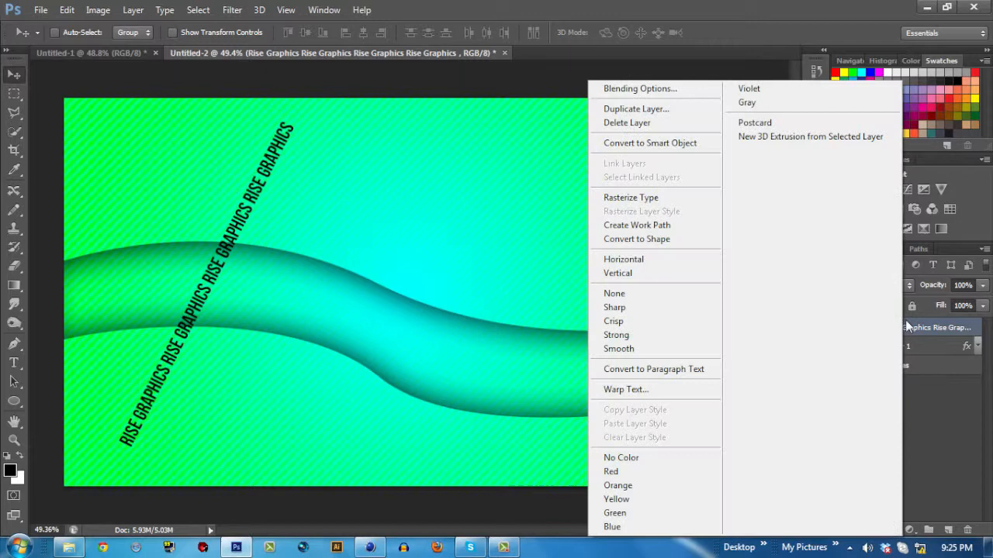
click(636, 108)
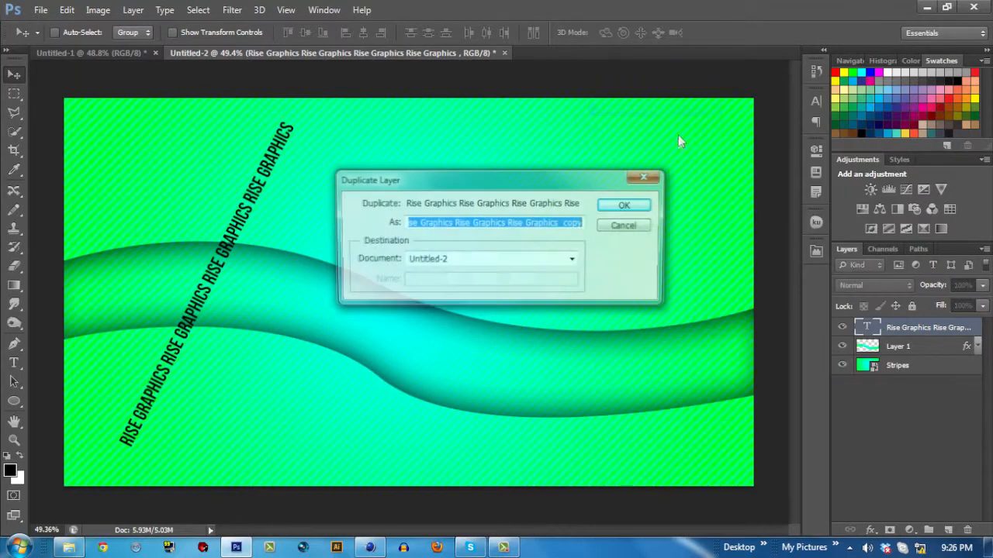
click(629, 208)
scroll(229, 256, up, 2)
drag(180, 250, 179, 294)
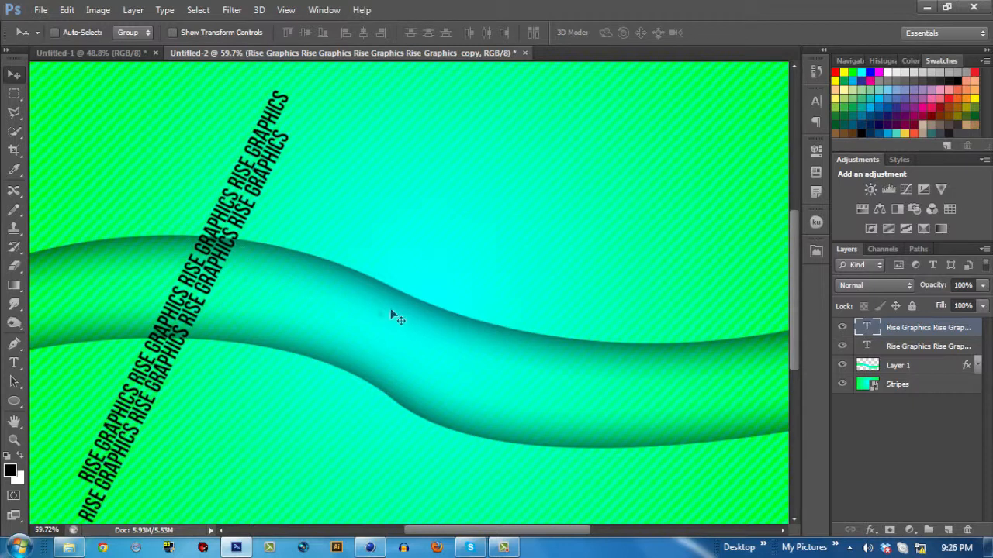
Combine both text layers into one Smart Object.
shift+click(917, 346)
right_click(916, 346)
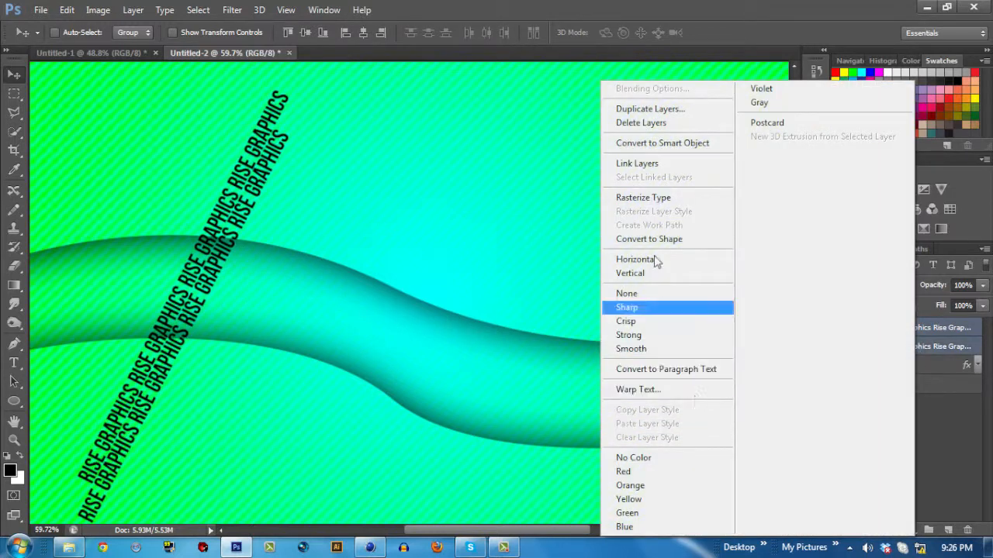
click(680, 145)
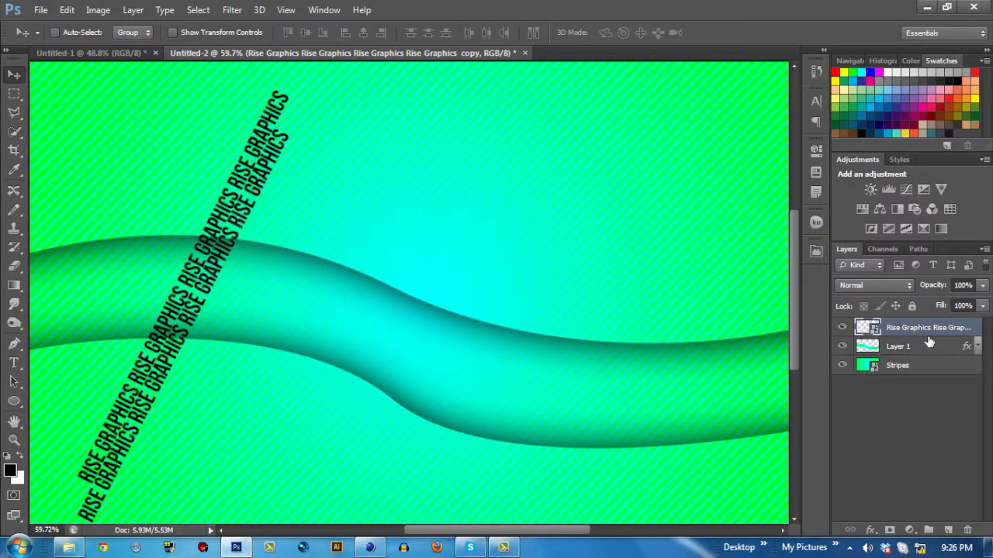
Duplicate the two-line text Smart Object and place the copy directly alongside it, slightly lower, as two more parallel diagonal lines.
right_click(928, 329)
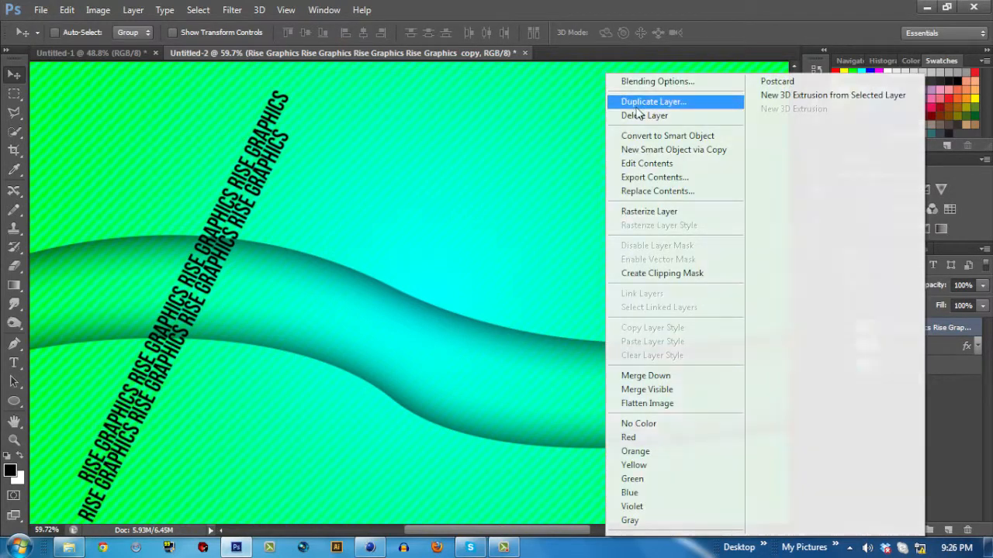
click(637, 107)
click(634, 203)
drag(189, 240, 218, 256)
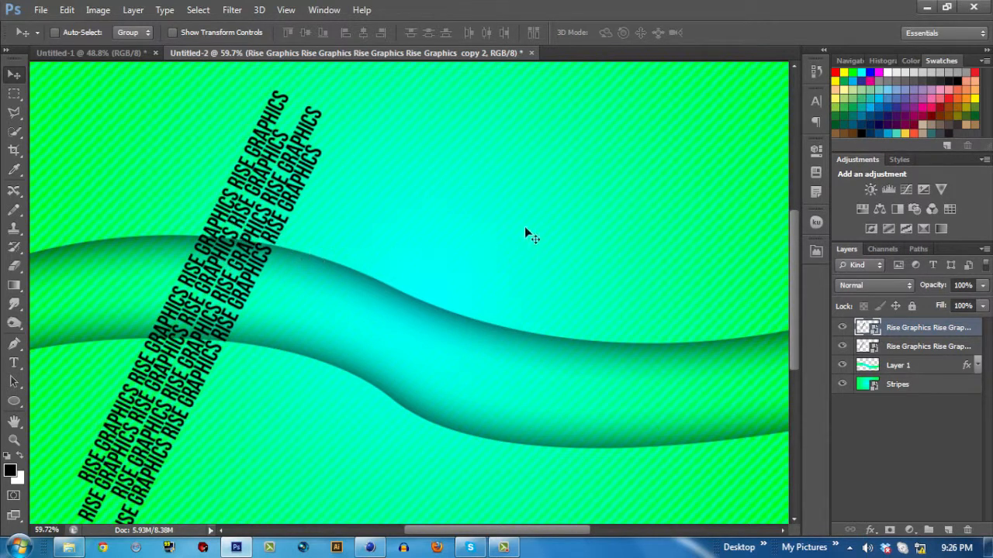
Merge the two diagonal text layers into a single layer.
shift+click(910, 348)
right_click(929, 329)
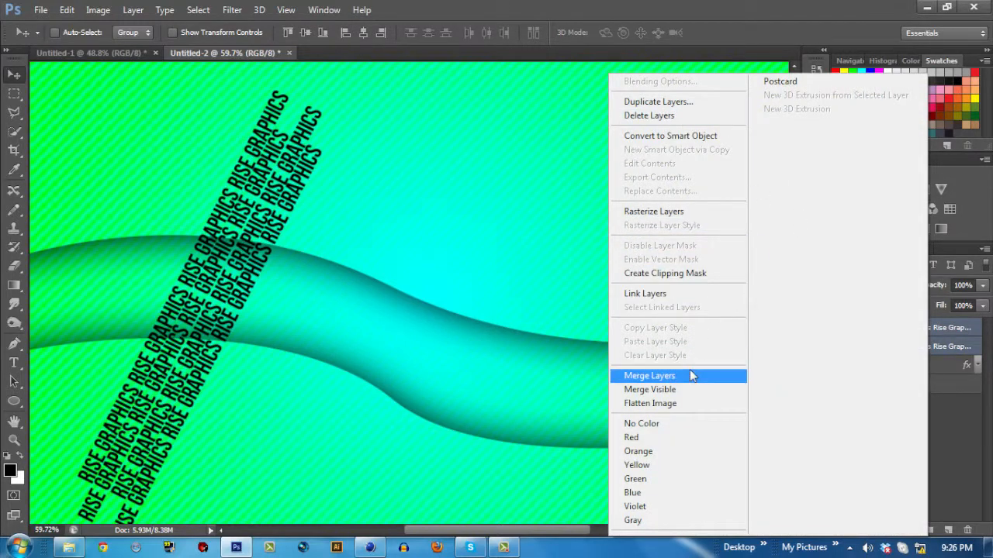
click(651, 376)
Duplicate the merged four-line text layer and place the copy directly alongside the original, continuing the diagonal pattern.
right_click(918, 329)
click(760, 128)
click(625, 206)
drag(252, 231, 312, 267)
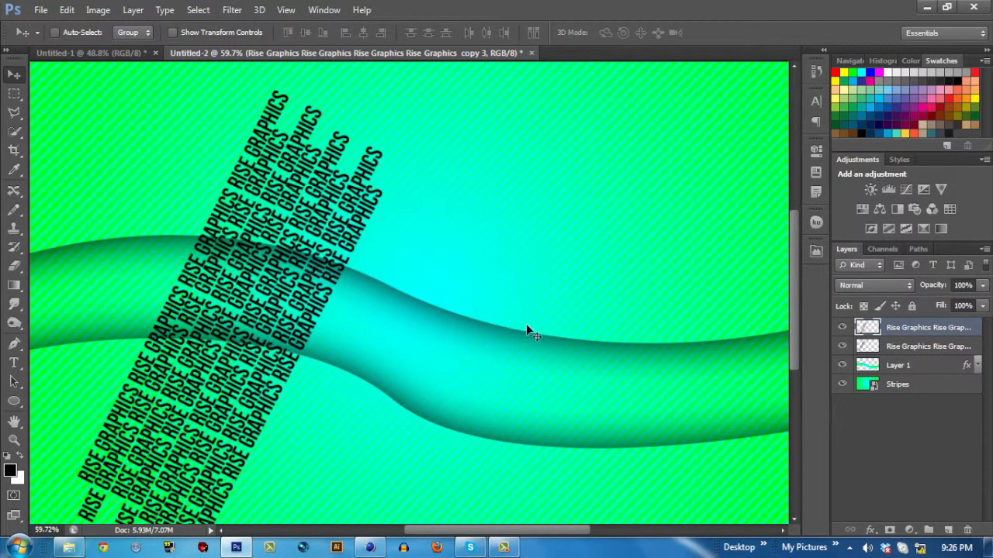
Merge both text layers and move the merged block to the canvas's left edge over the start of the wave.
shift+click(928, 346)
right_click(942, 346)
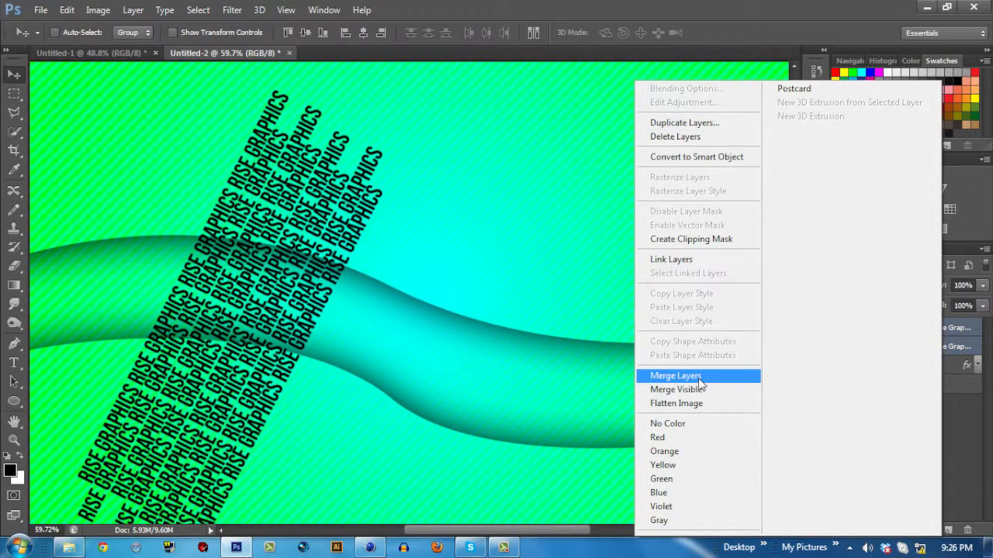
click(674, 375)
drag(297, 285, 146, 240)
scroll(167, 273, down, 2)
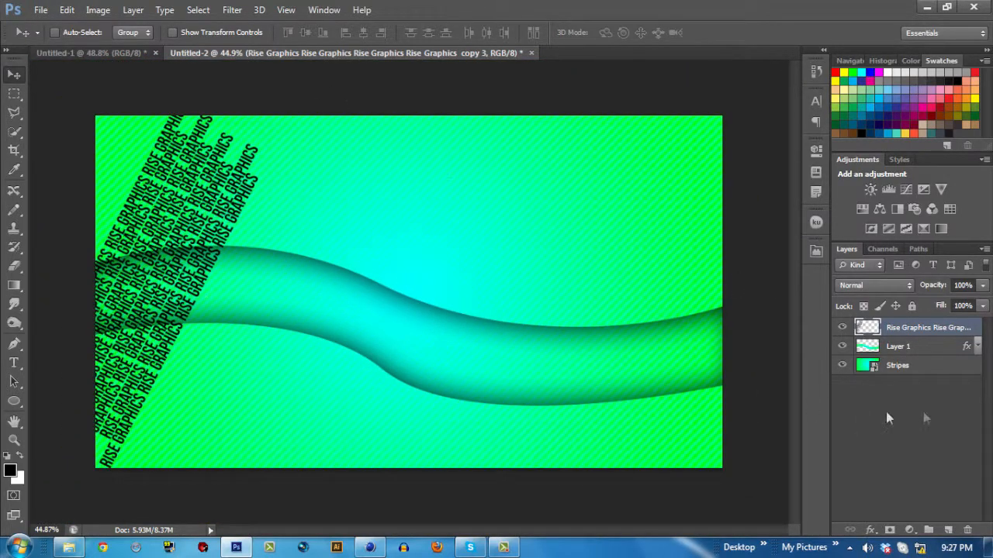
Duplicate the diagonal text block and place the copy beside it, extending the pattern along the wave.
right_click(943, 326)
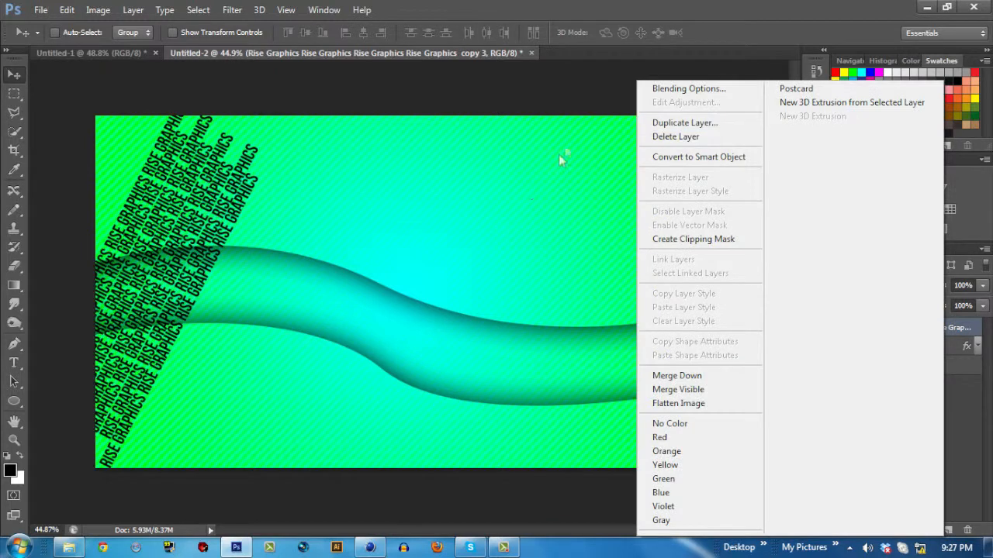
click(602, 262)
right_click(894, 335)
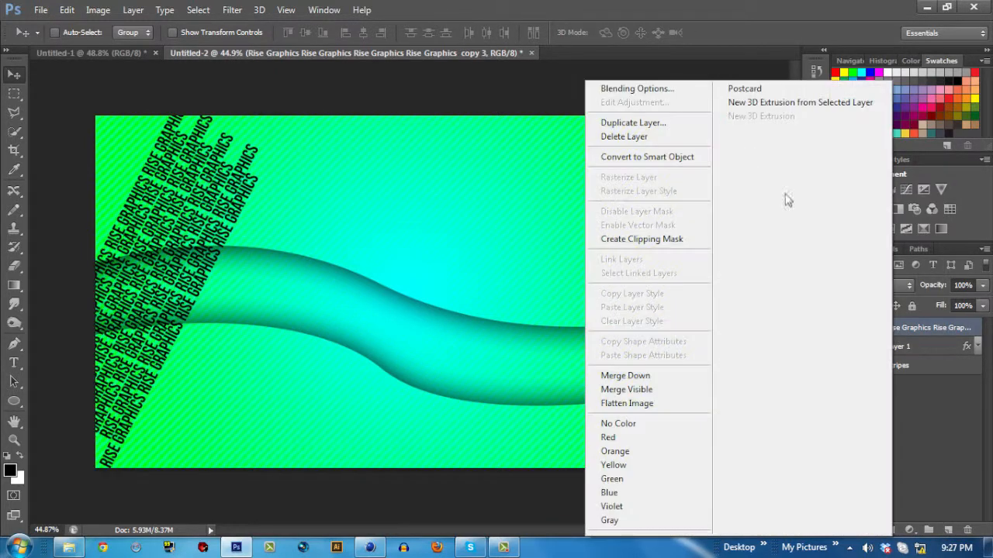
click(665, 122)
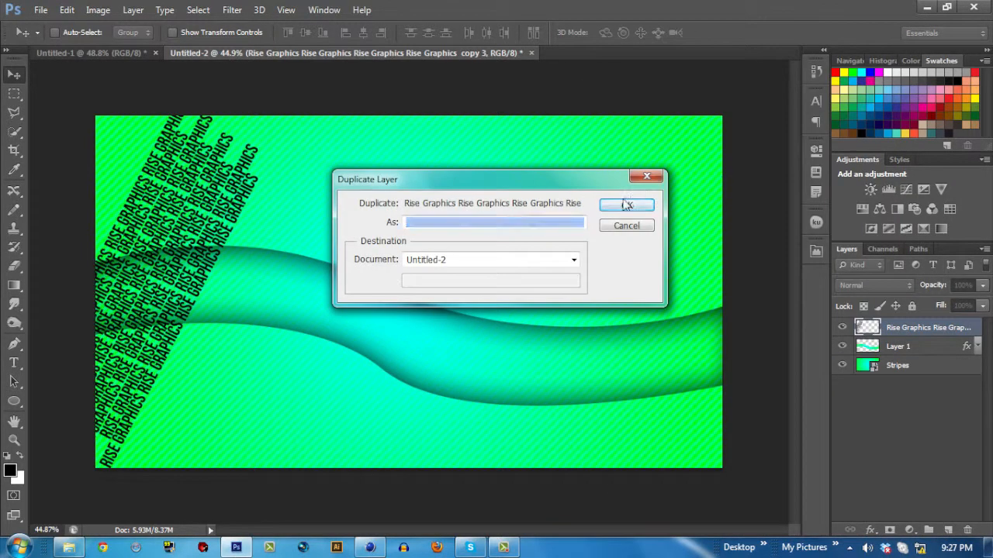
click(625, 204)
drag(124, 259, 209, 306)
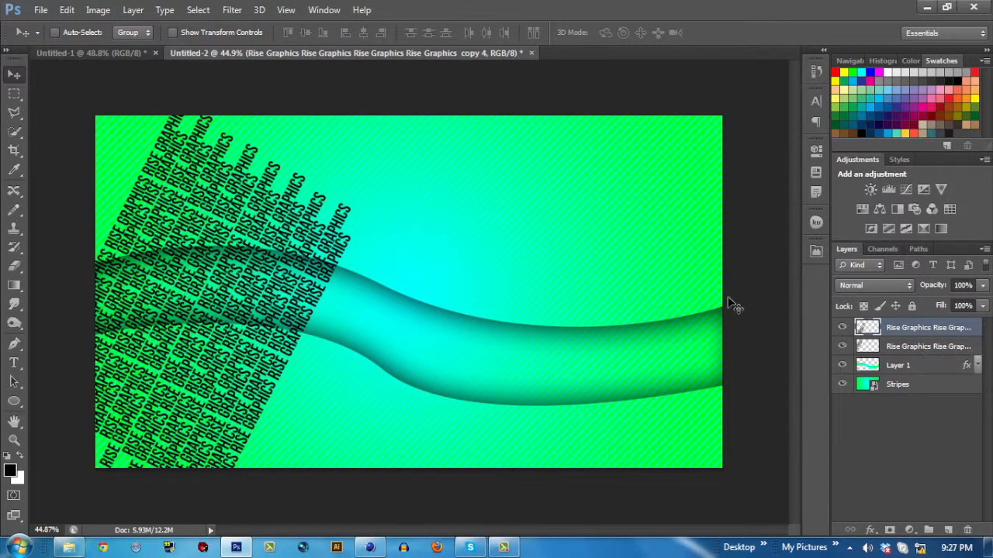
click(503, 547)
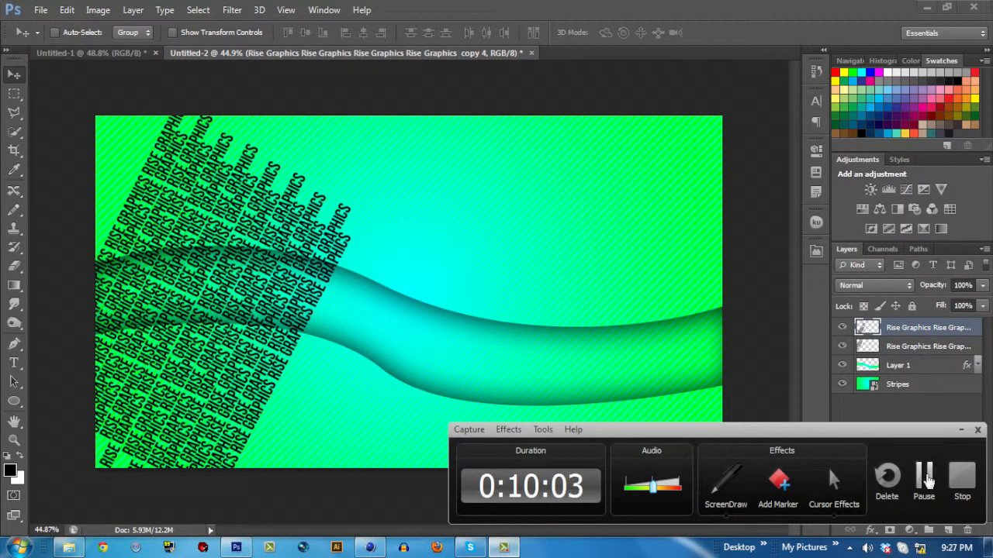
click(925, 477)
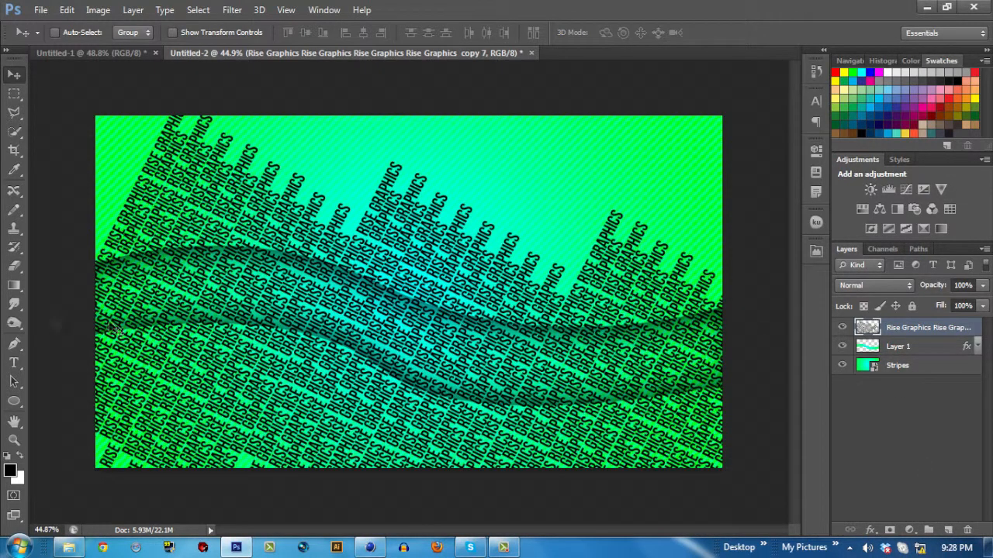
Clip the repeated diagonal text layer to the wave on Layer 1 with a clipping mask.
right_click(910, 331)
click(919, 378)
click(842, 346)
right_click(912, 331)
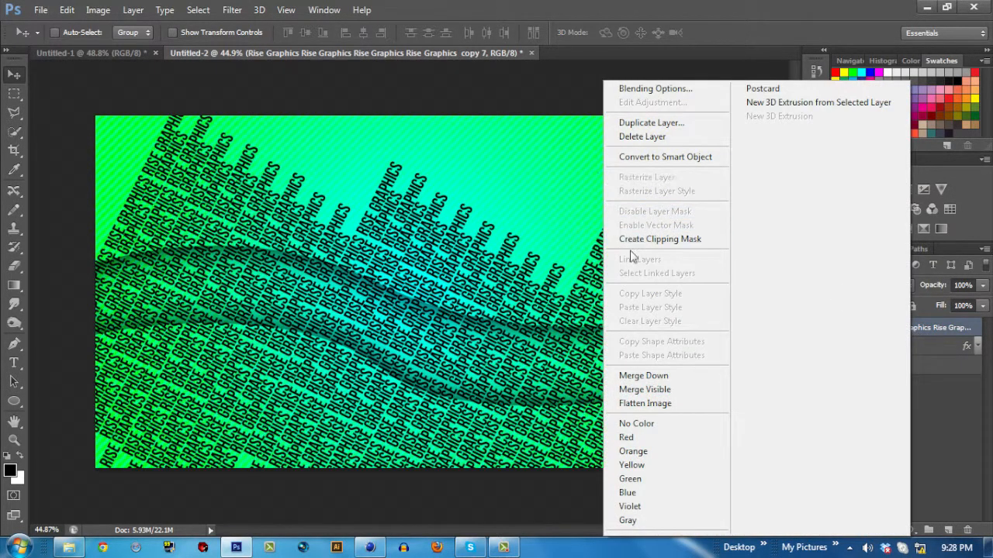
click(660, 239)
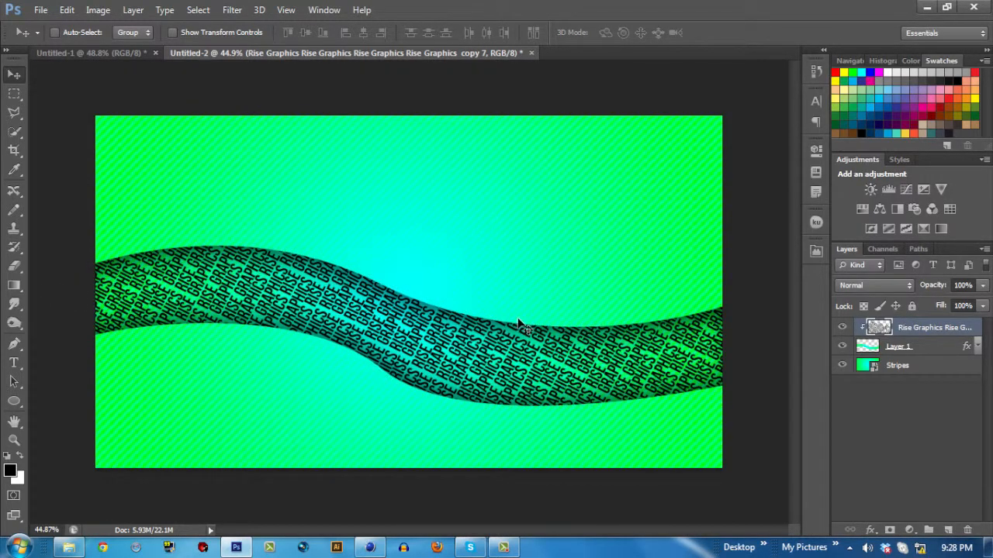
Set the opacity of the clipped text pattern layer to 50%.
scroll(619, 376, up, 1)
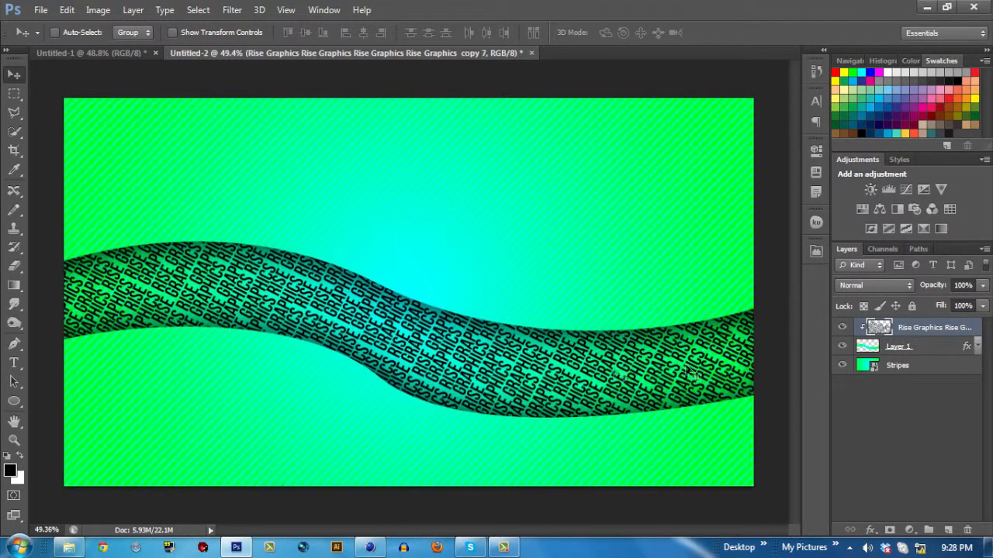
drag(936, 286, 902, 289)
text(50)
key(Return)
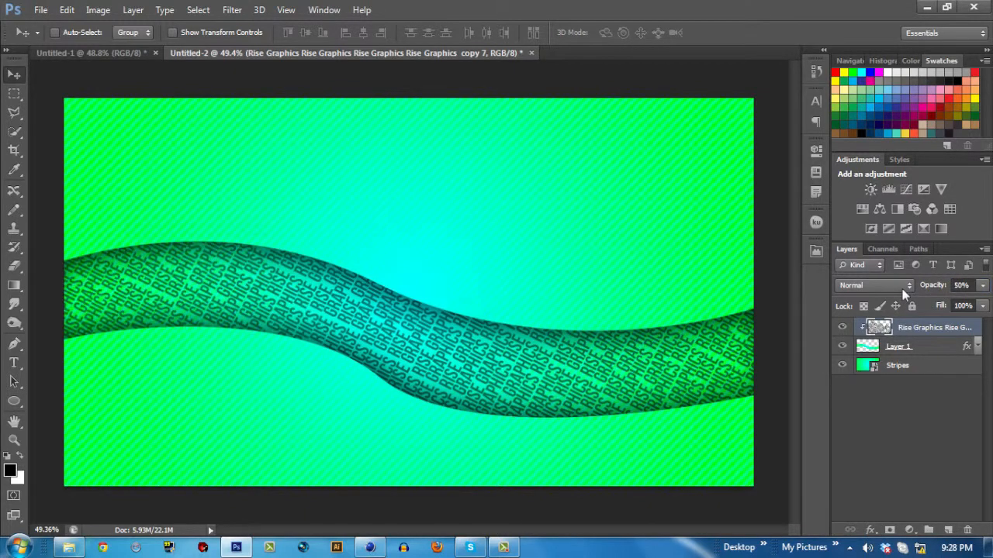
scroll(258, 307, down, 1)
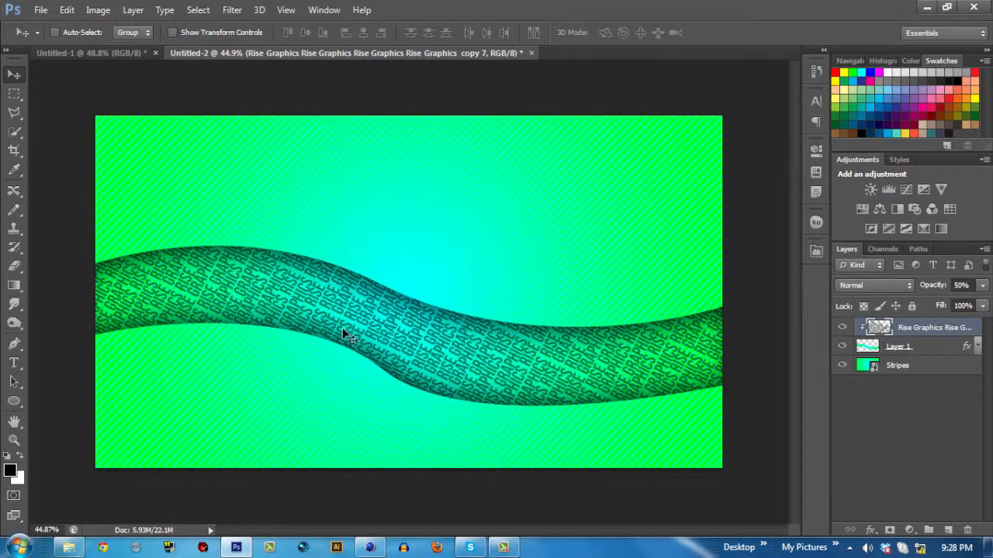
Start a new text line above the wave and set its font to TYPOGRAPH PRO in the Light style.
click(14, 362)
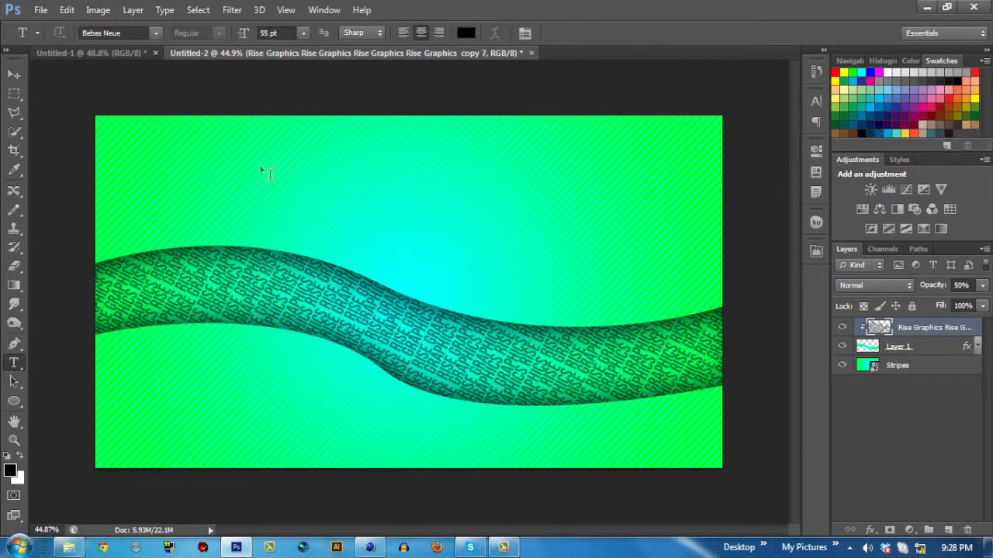
click(281, 190)
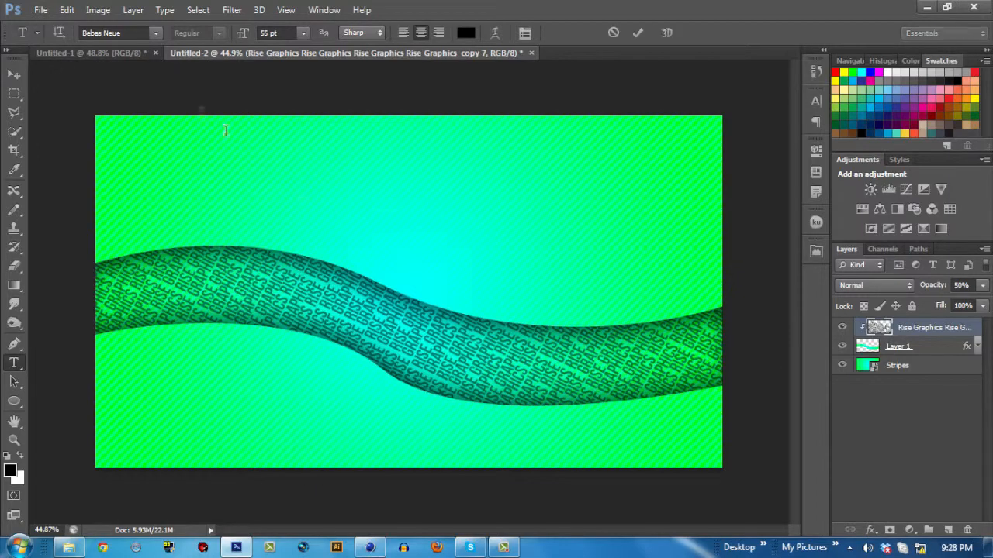
click(155, 33)
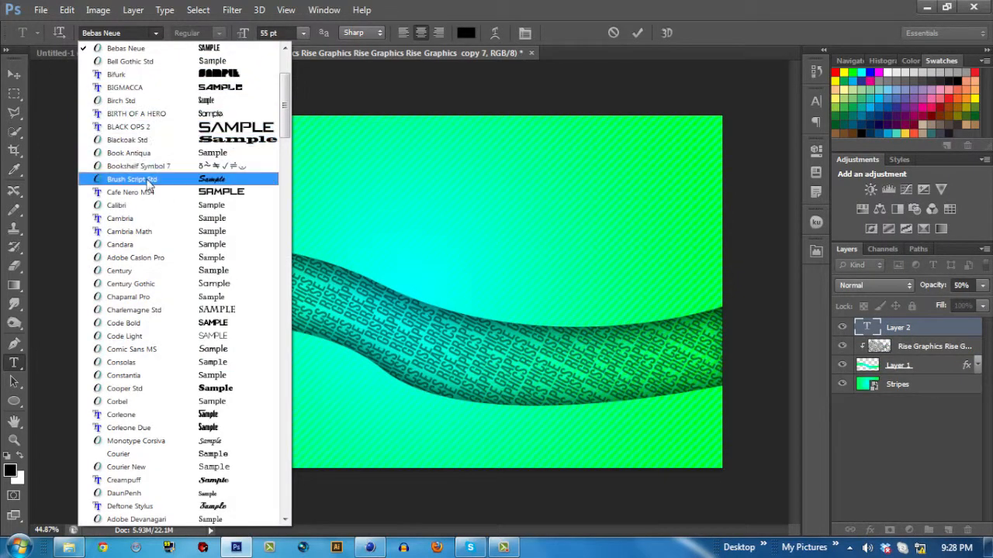
scroll(155, 233, down, 15)
scroll(159, 278, down, 20)
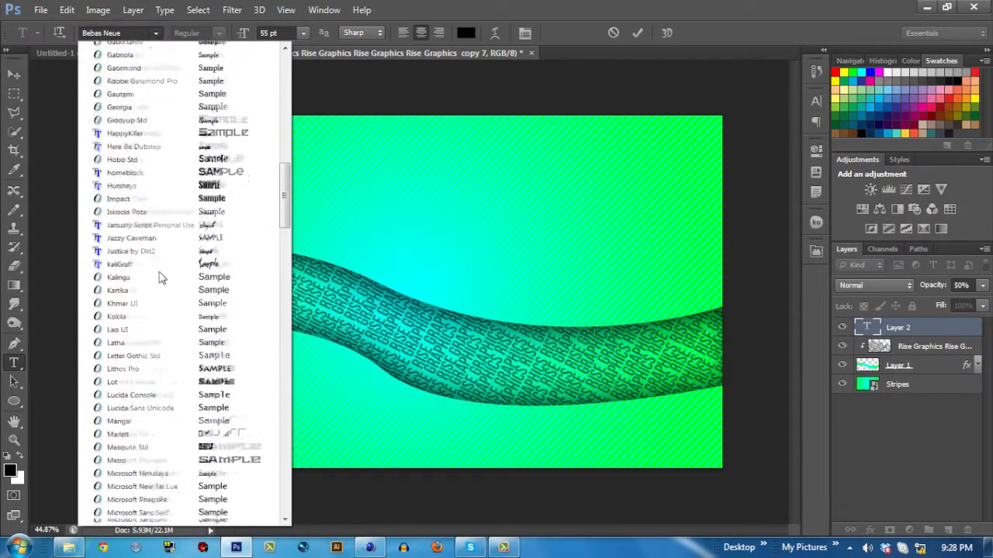
scroll(159, 277, down, 10)
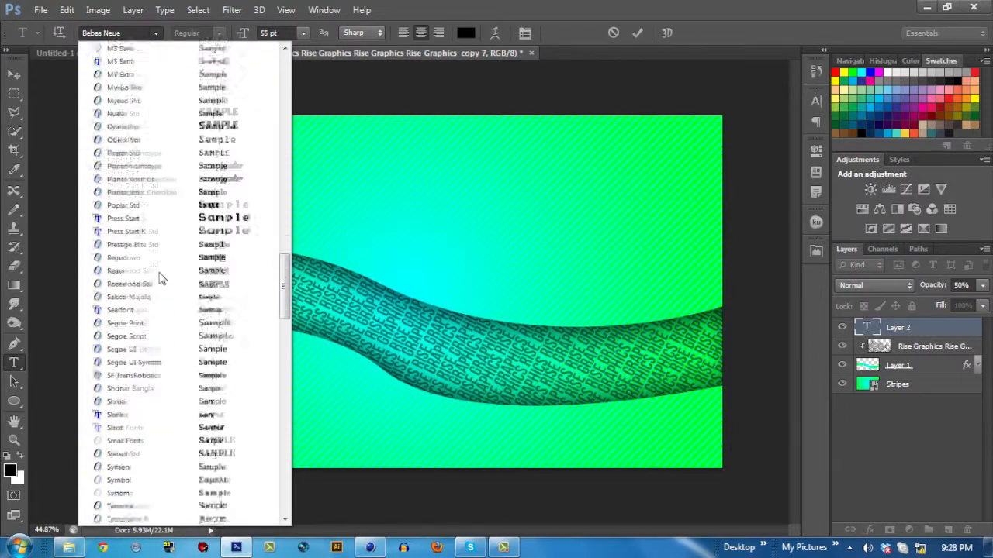
scroll(159, 277, down, 1)
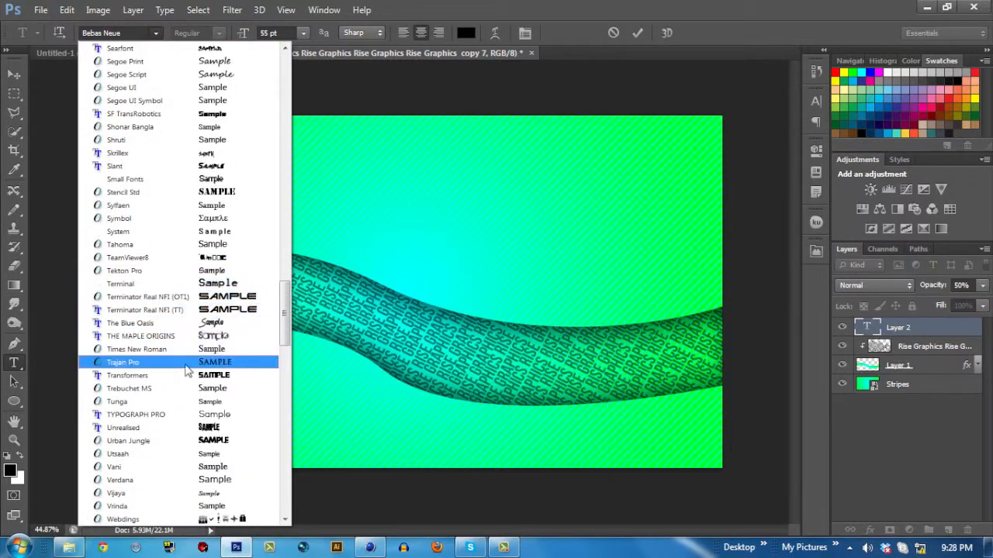
click(206, 415)
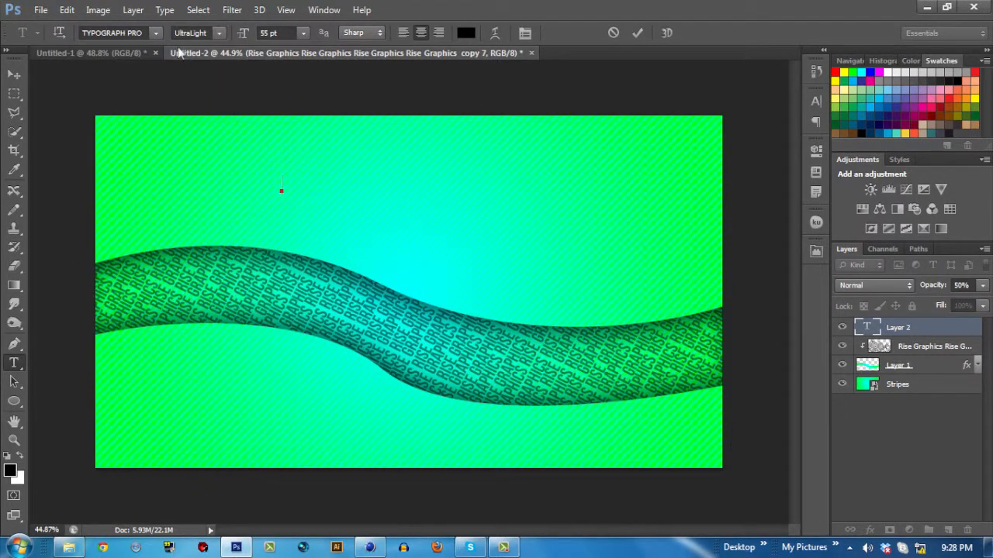
click(219, 33)
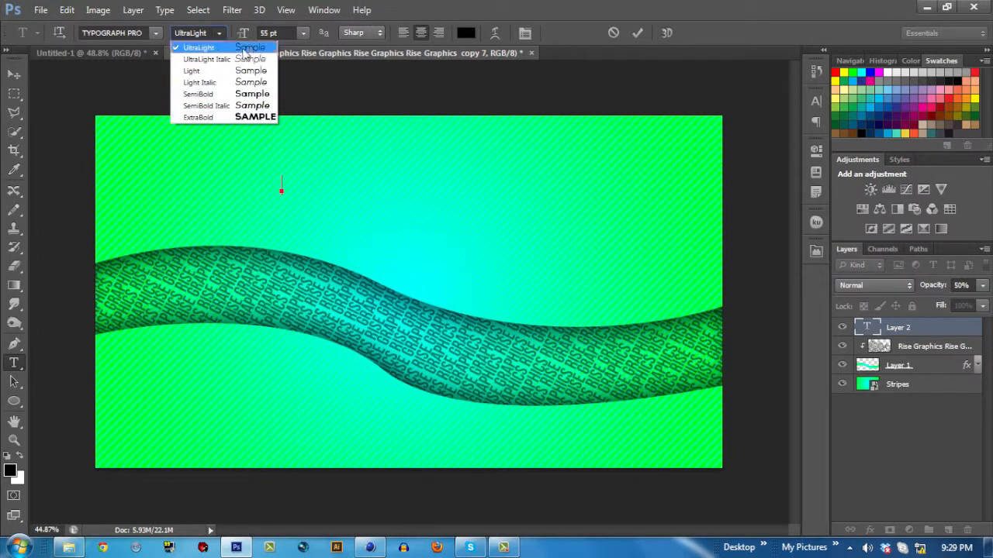
click(242, 71)
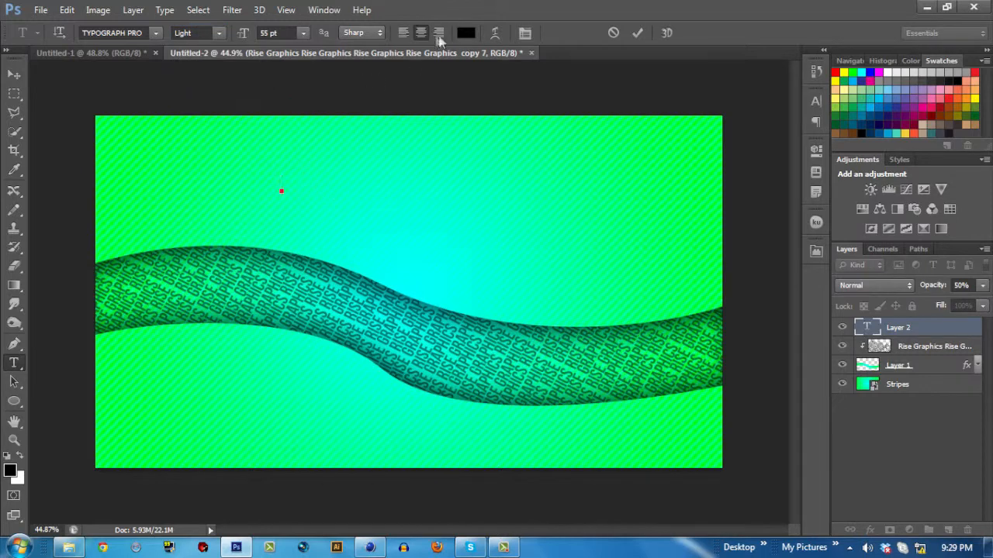
Enter the title "RiseGraphics" at 151 pt and move it to the middle of the canvas near the top edge.
mouse_move(243, 35)
mouse_down()
mouse_move(287, 34)
mouse_move(238, 36)
mouse_move(249, 34)
mouse_up()
click(282, 31)
text(RISEW)
key(BackSpace)
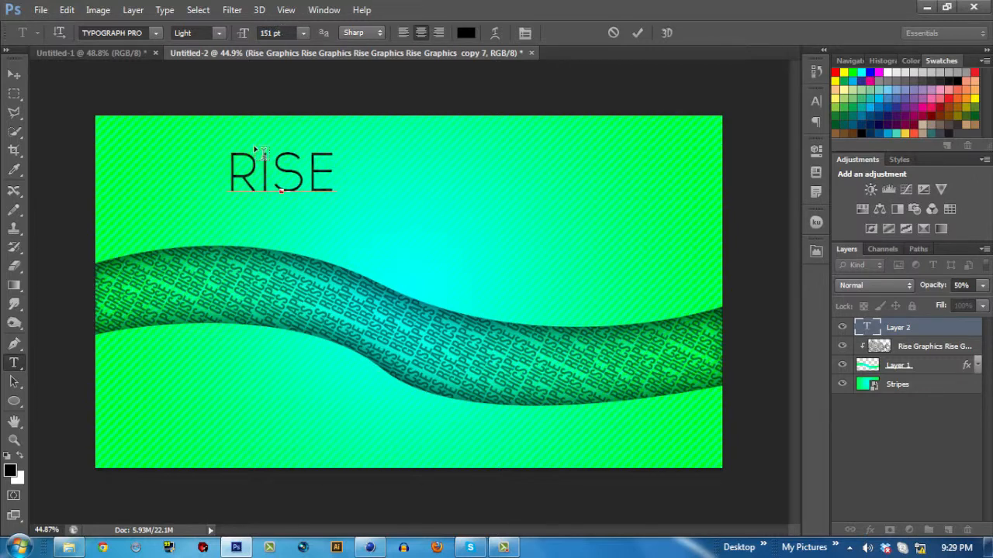
text(GRAPHICS)
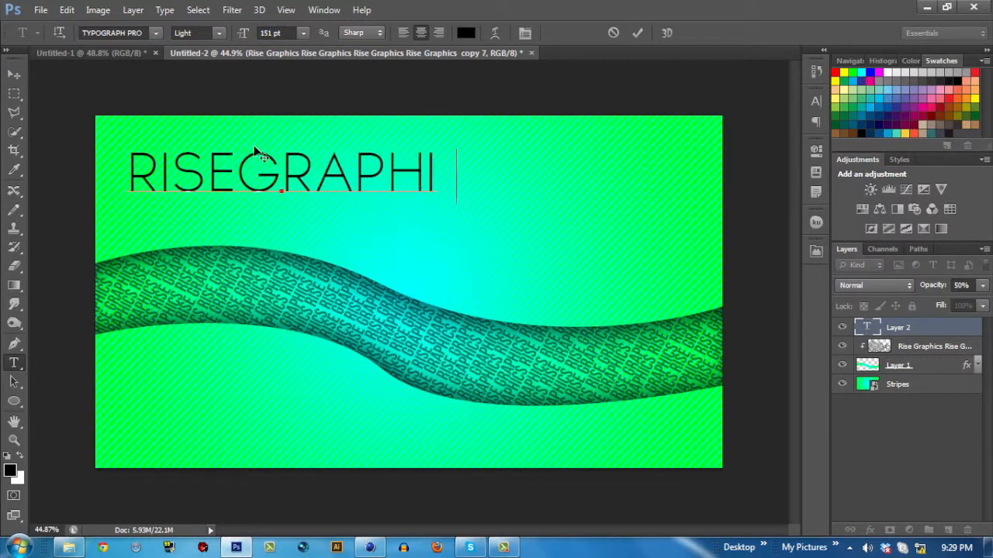
click(13, 73)
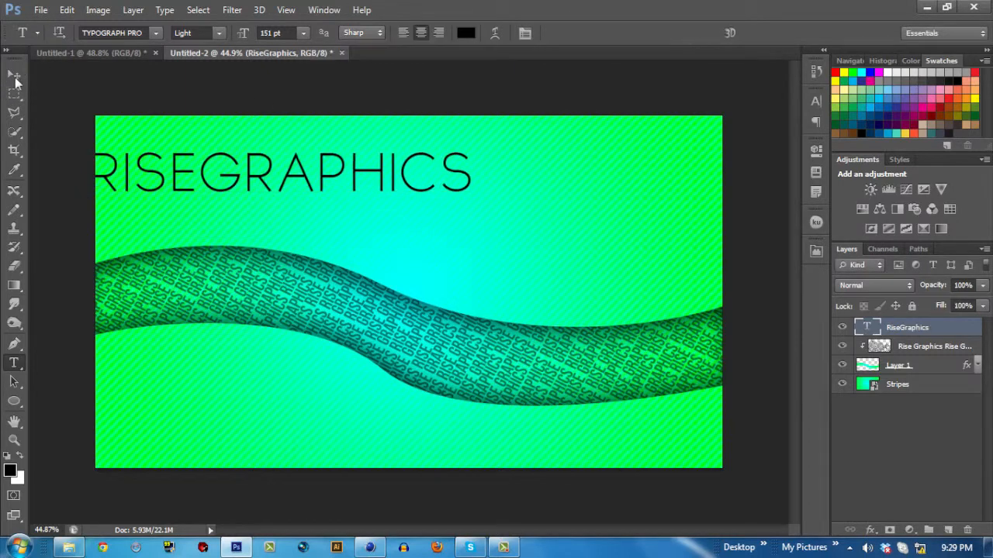
drag(257, 181, 399, 173)
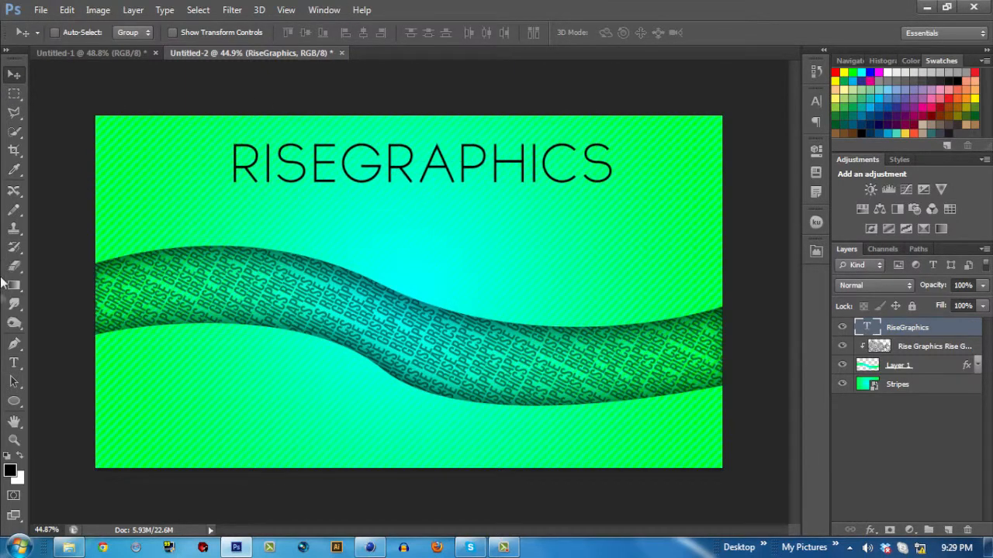
Set the "Graphics" part of the title to the SemiBold font style.
click(14, 362)
drag(613, 167, 347, 165)
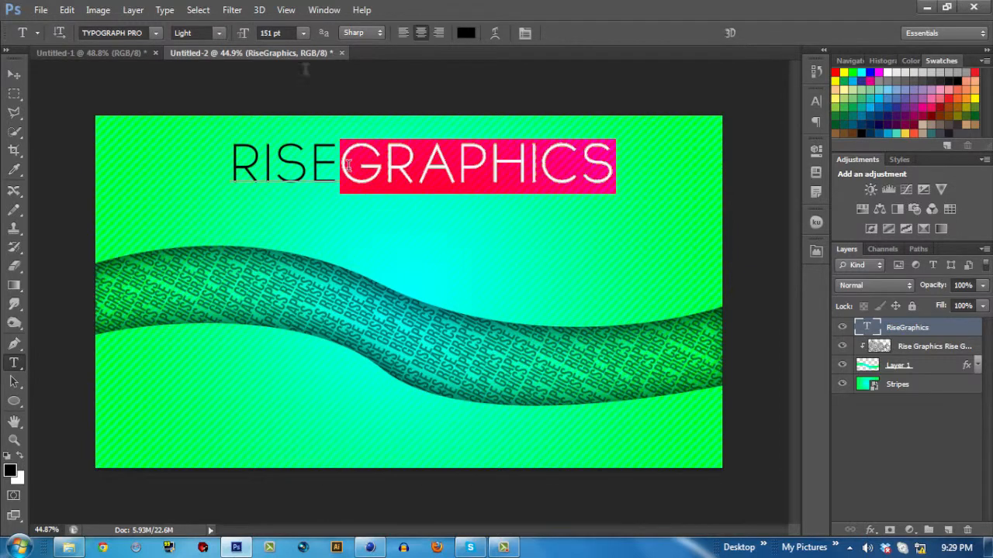
click(219, 33)
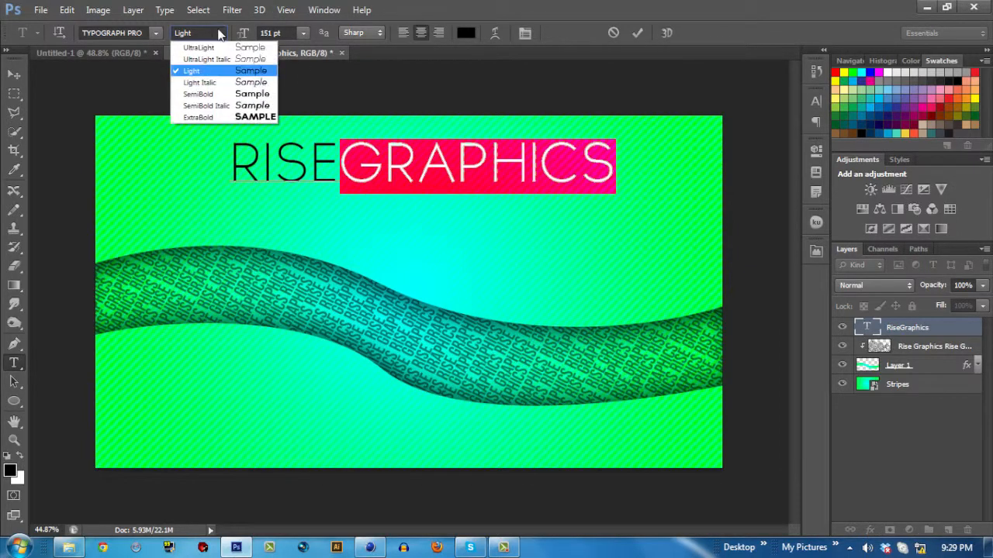
click(240, 94)
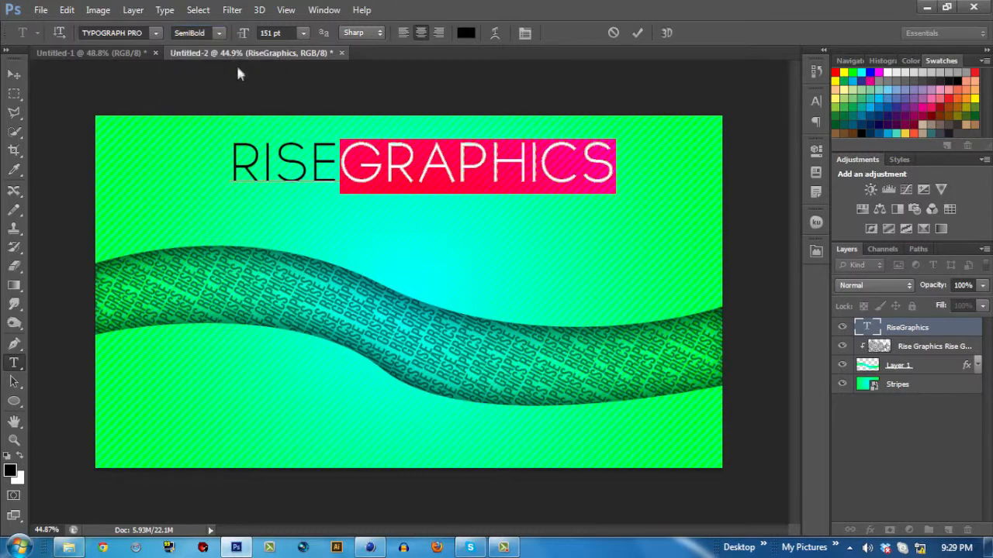
click(636, 32)
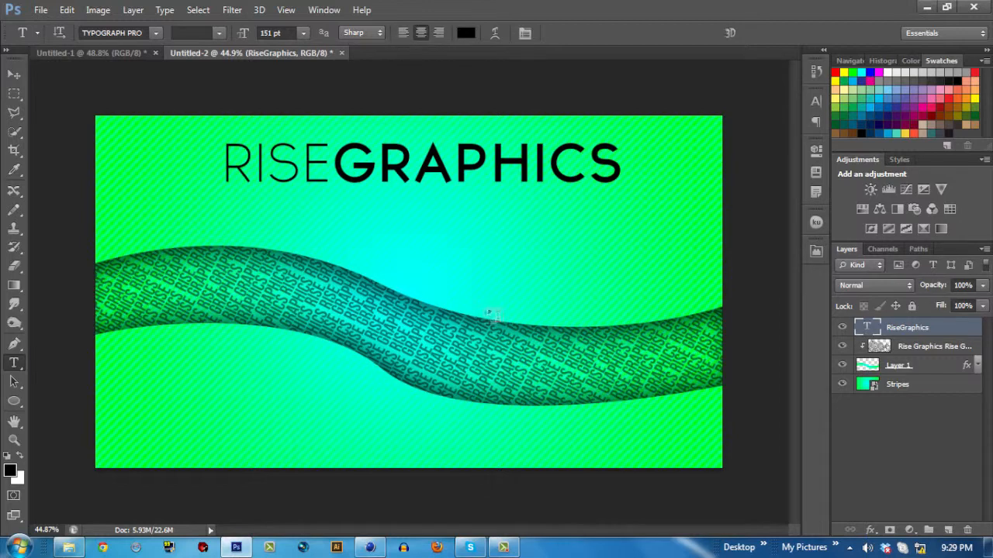
mouse_move(456, 552)
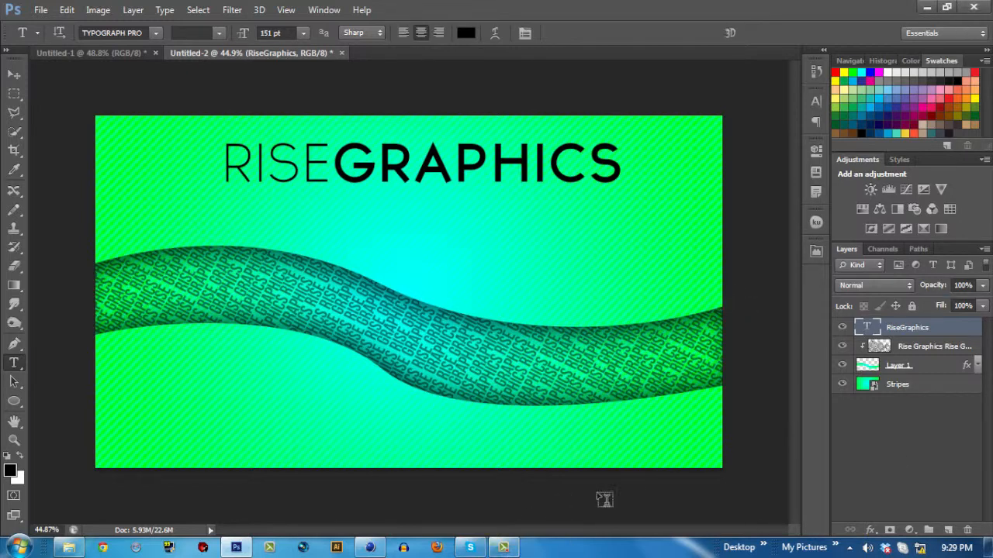
click(503, 547)
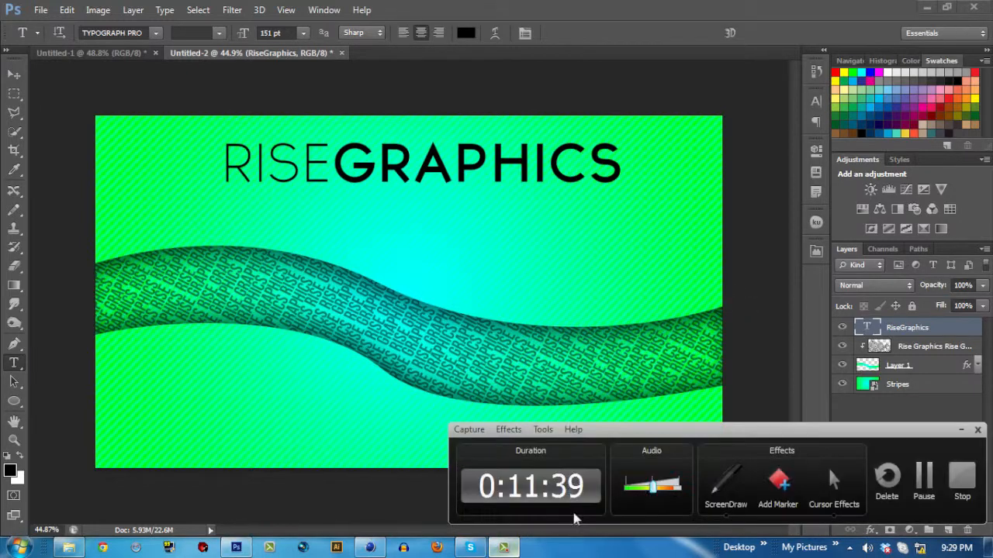